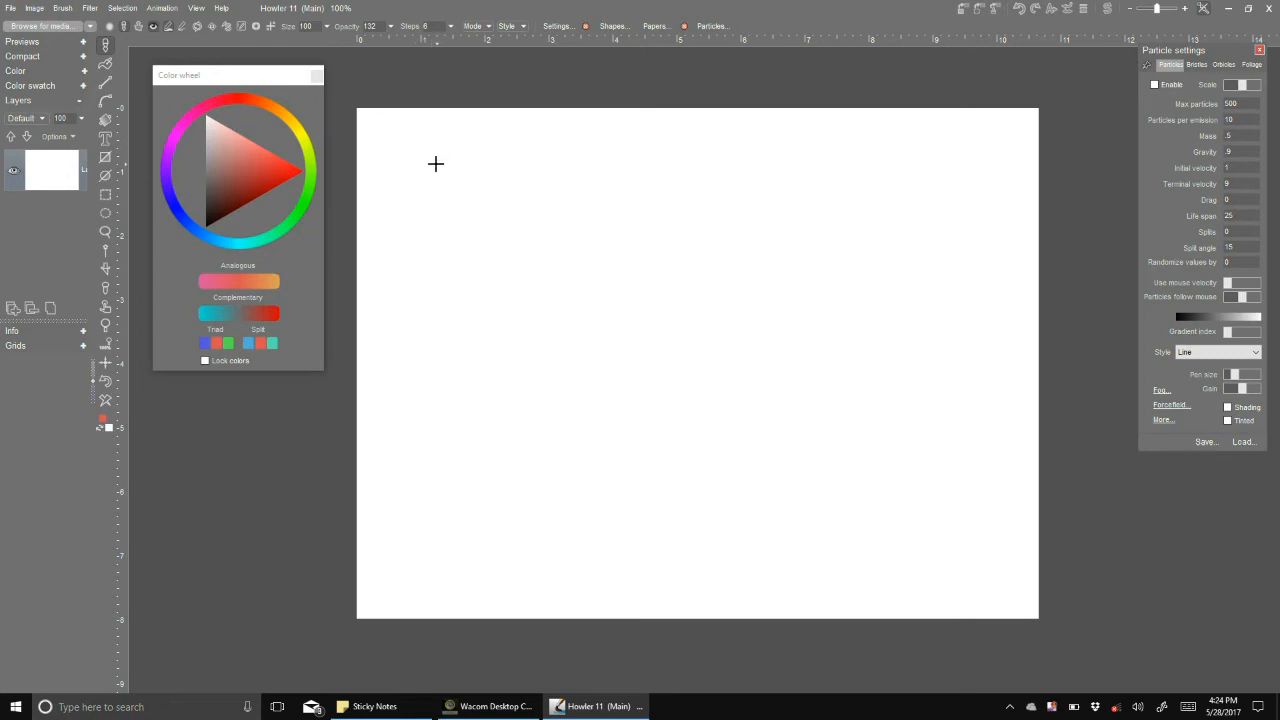
# - Open the color picker for the primary color and compare its Themes wheel with its Pigments wheel
pyautogui.click(103, 423)
pyautogui.moveTo(575, 237); pyautogui.dragTo(483, 136)
pyautogui.click(538, 159)
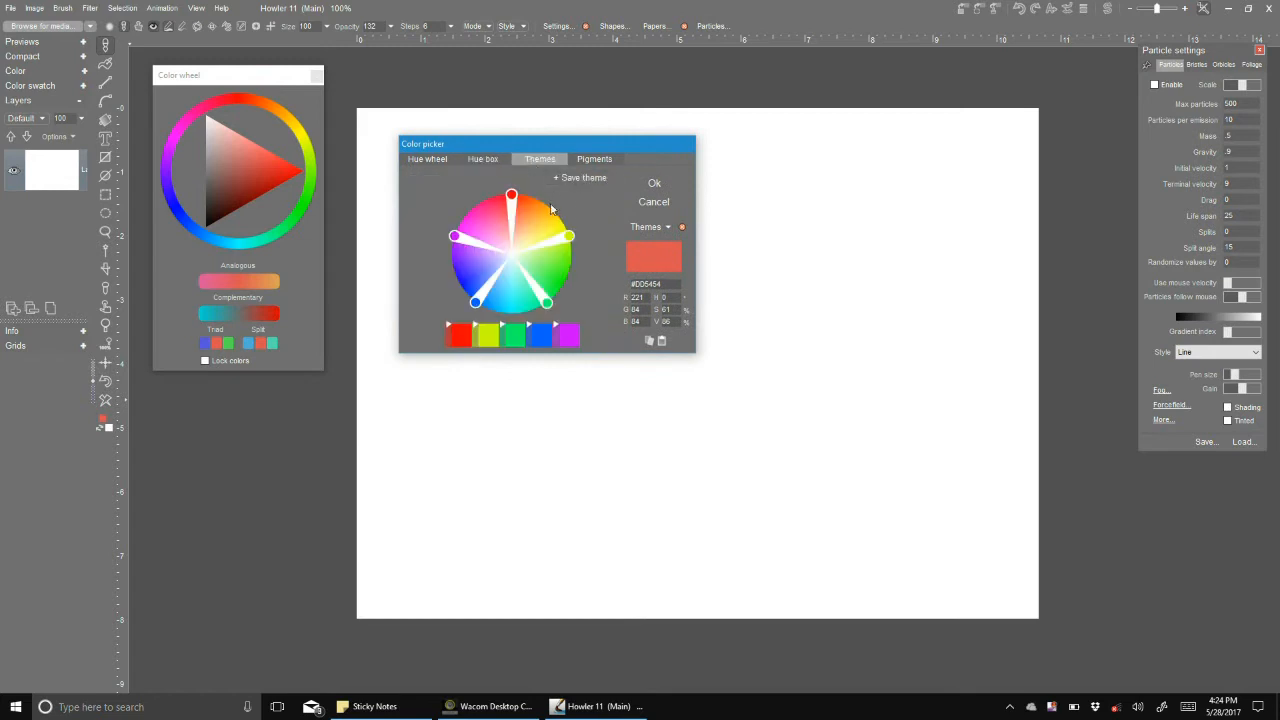
pyautogui.click(590, 162)
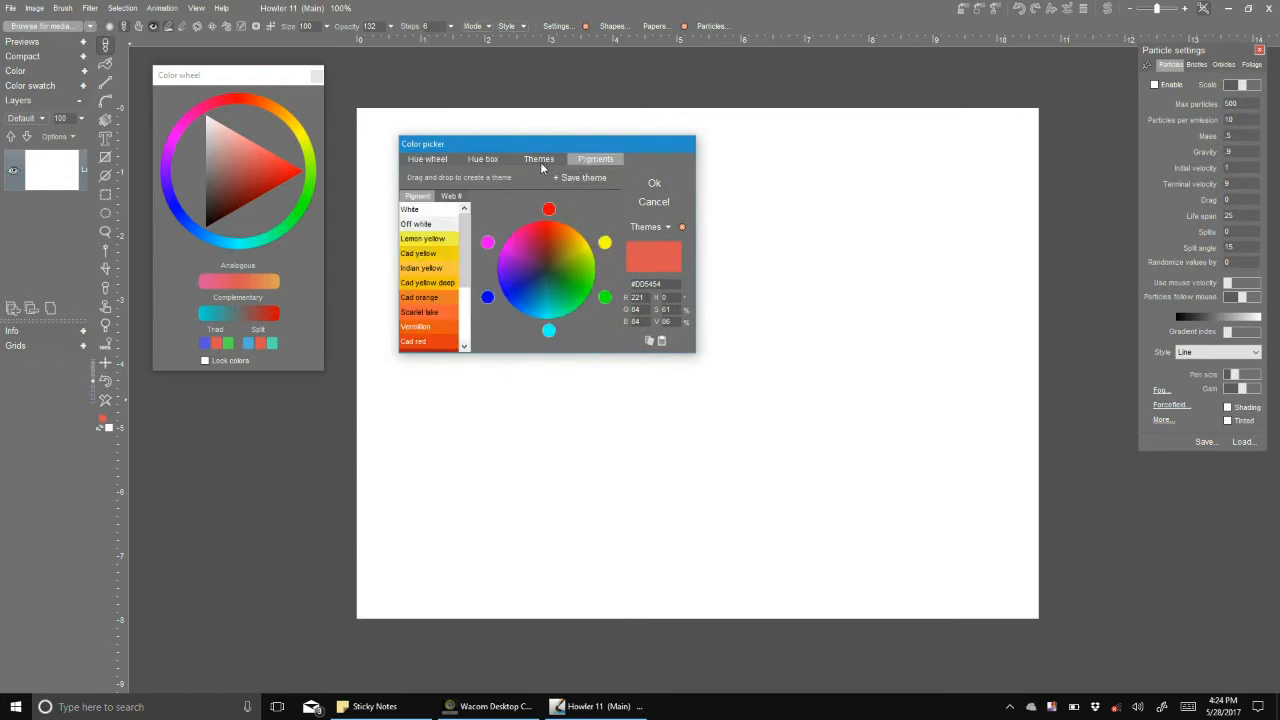
pyautogui.click(540, 161)
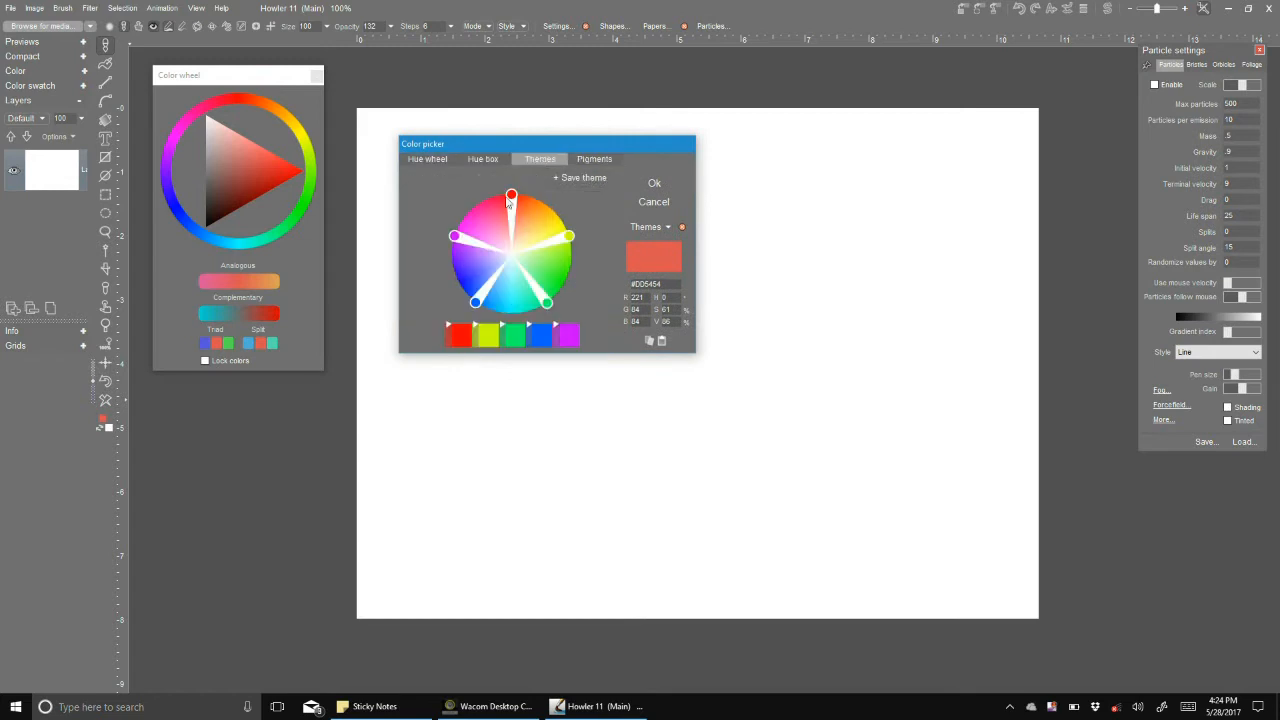
pyautogui.click(590, 159)
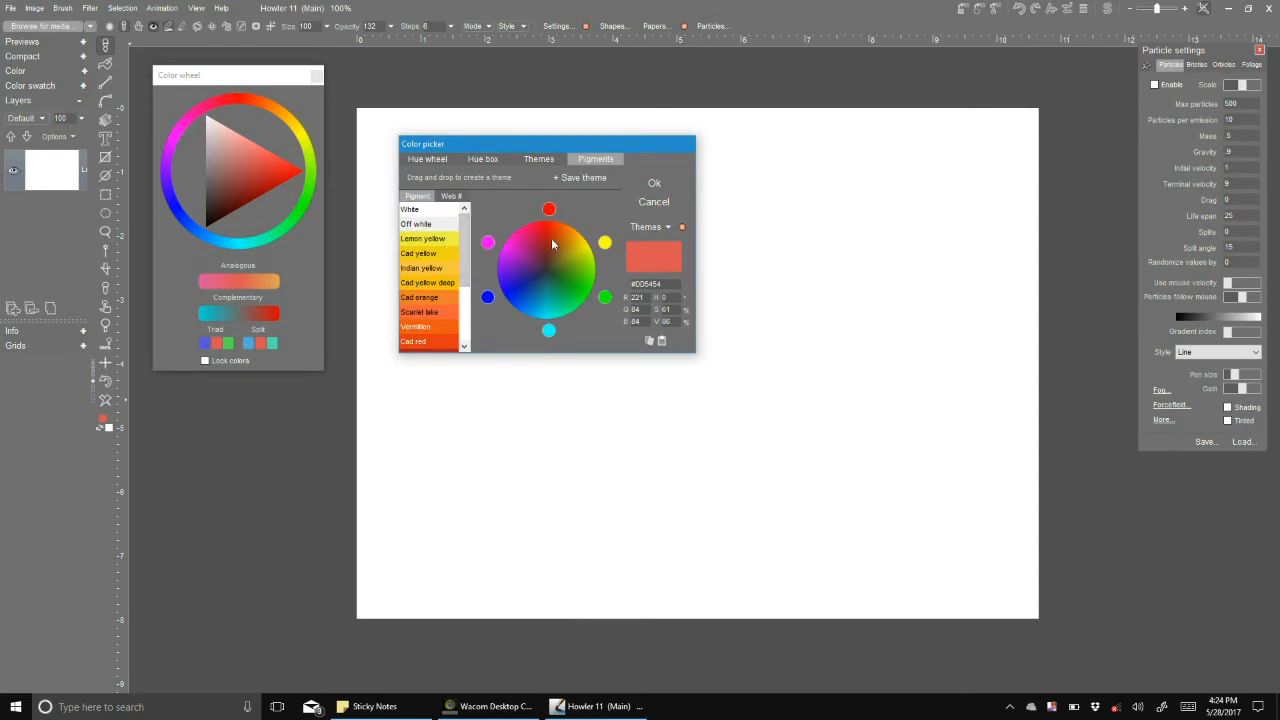
# - Browse the saved color themes, load the RYB theme into the color wheel and accept it
pyautogui.click(651, 227)
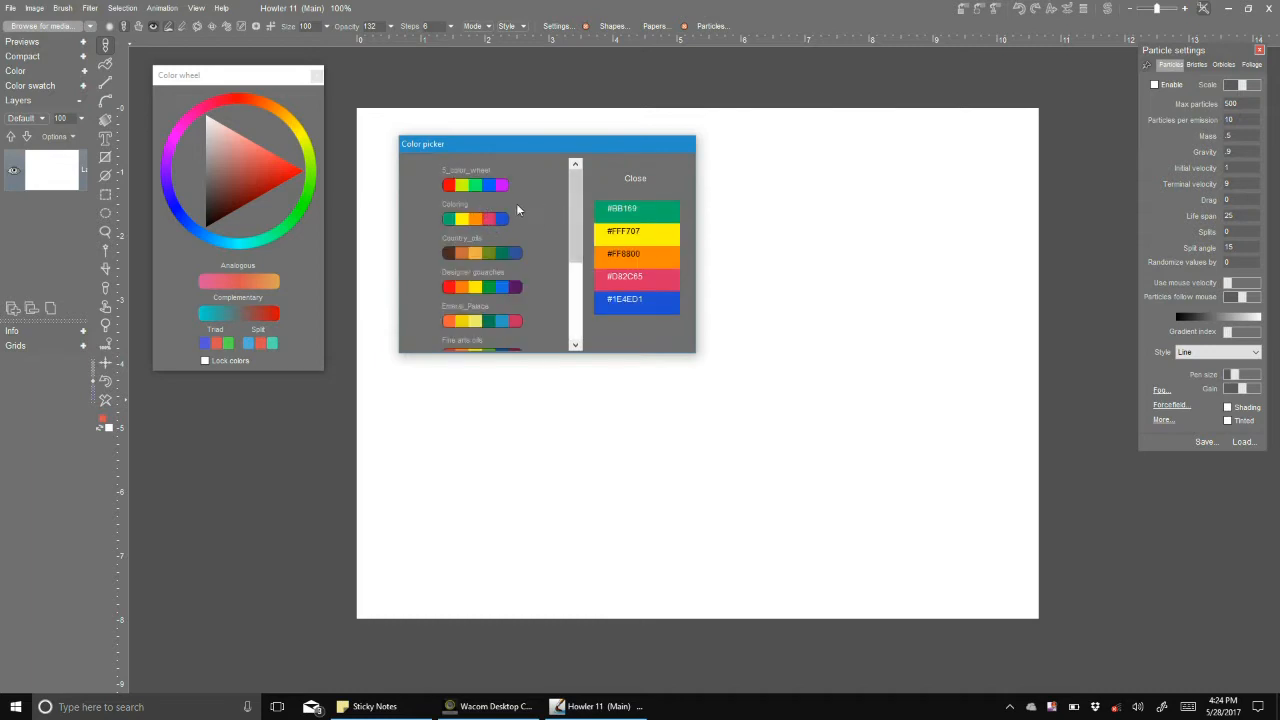
pyautogui.scroll(-2, 578, 188)
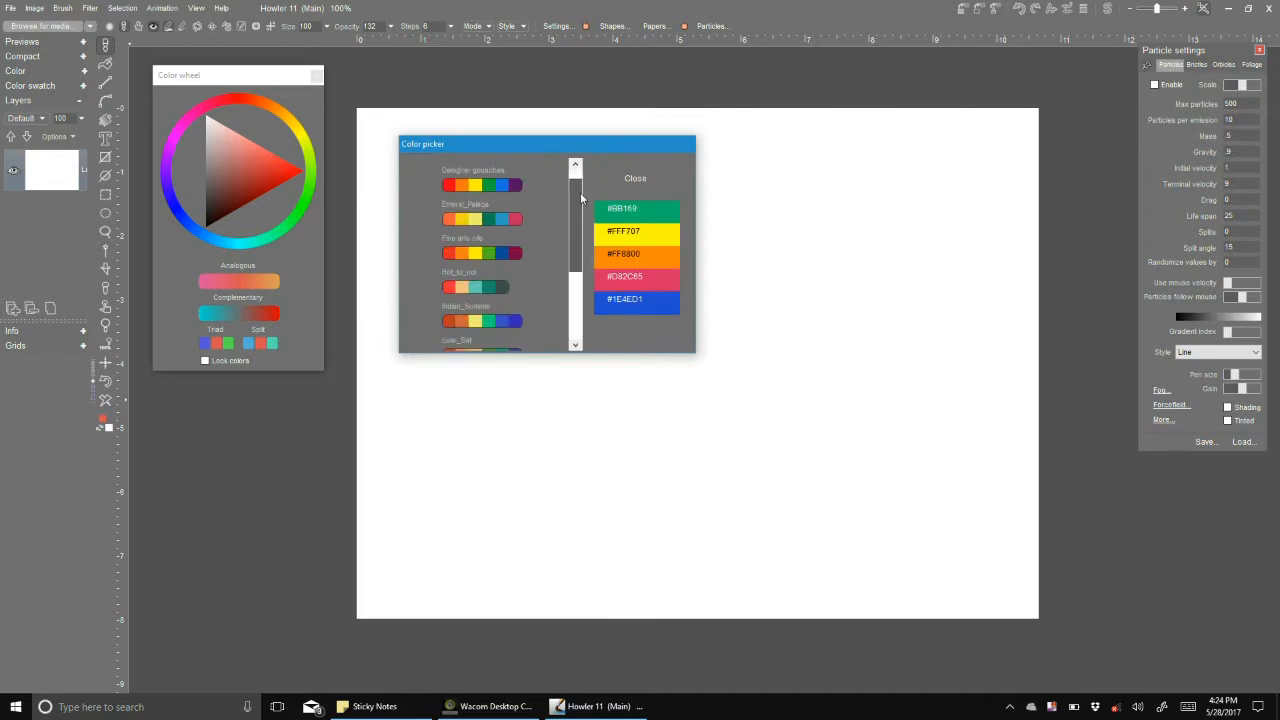
pyautogui.scroll(-1, 582, 204)
pyautogui.scroll(-1, 582, 210)
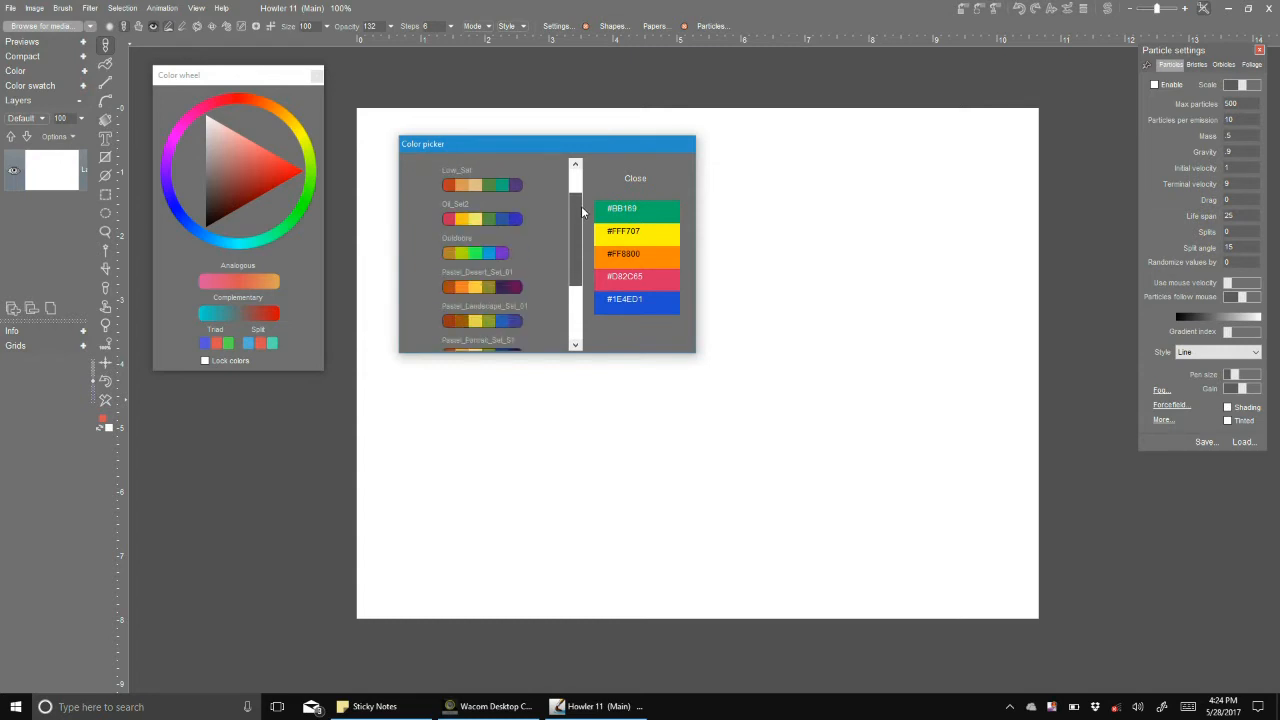
pyautogui.scroll(-1, 582, 212)
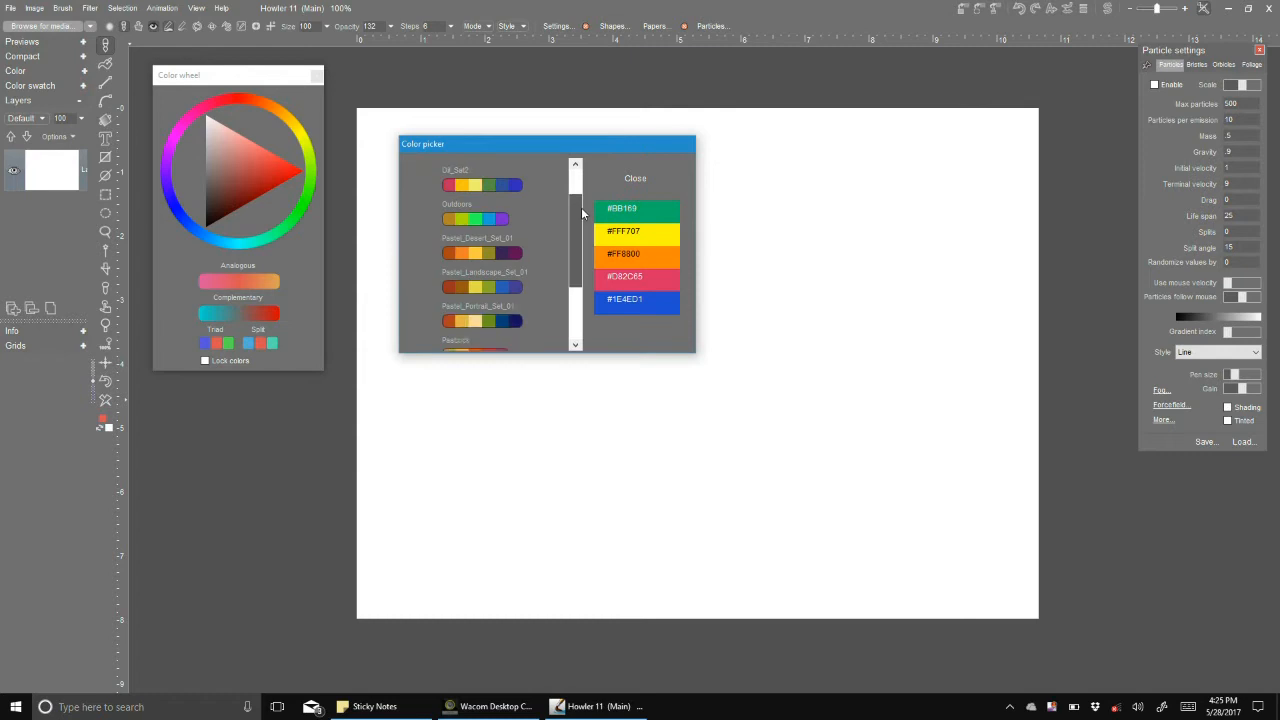
pyautogui.scroll(-3, 582, 214)
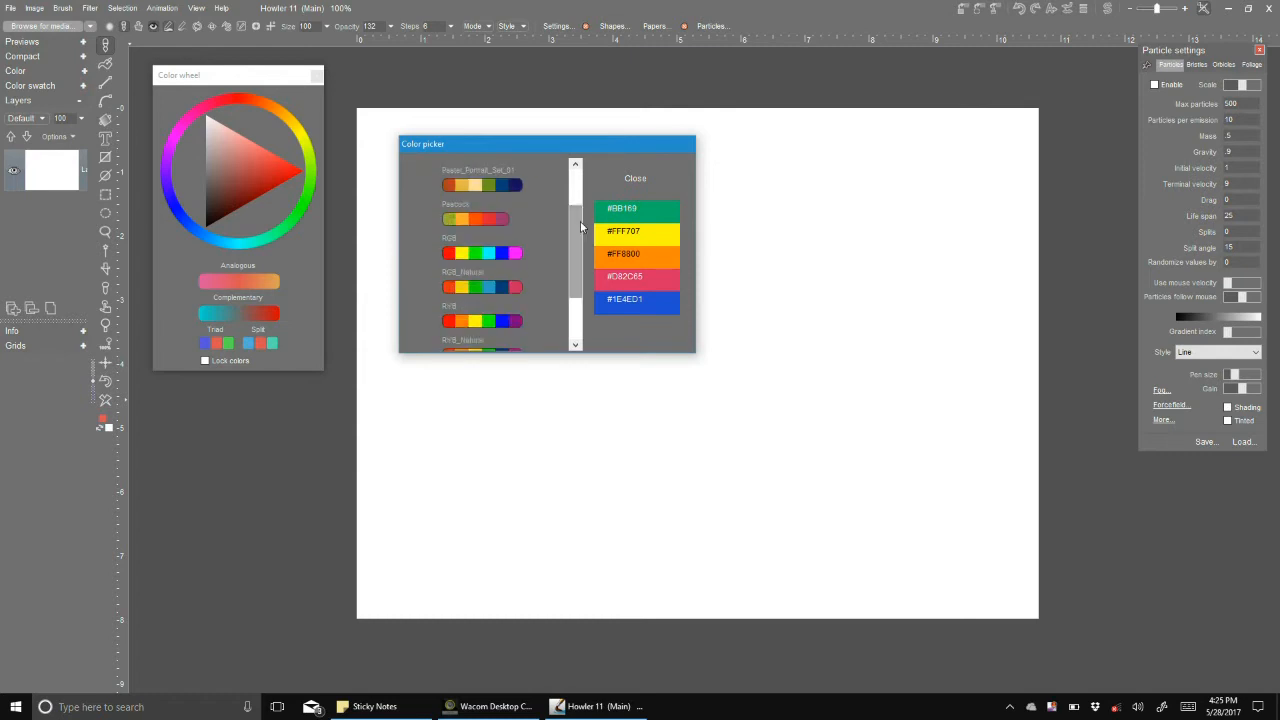
pyautogui.click(475, 258)
pyautogui.click(475, 288)
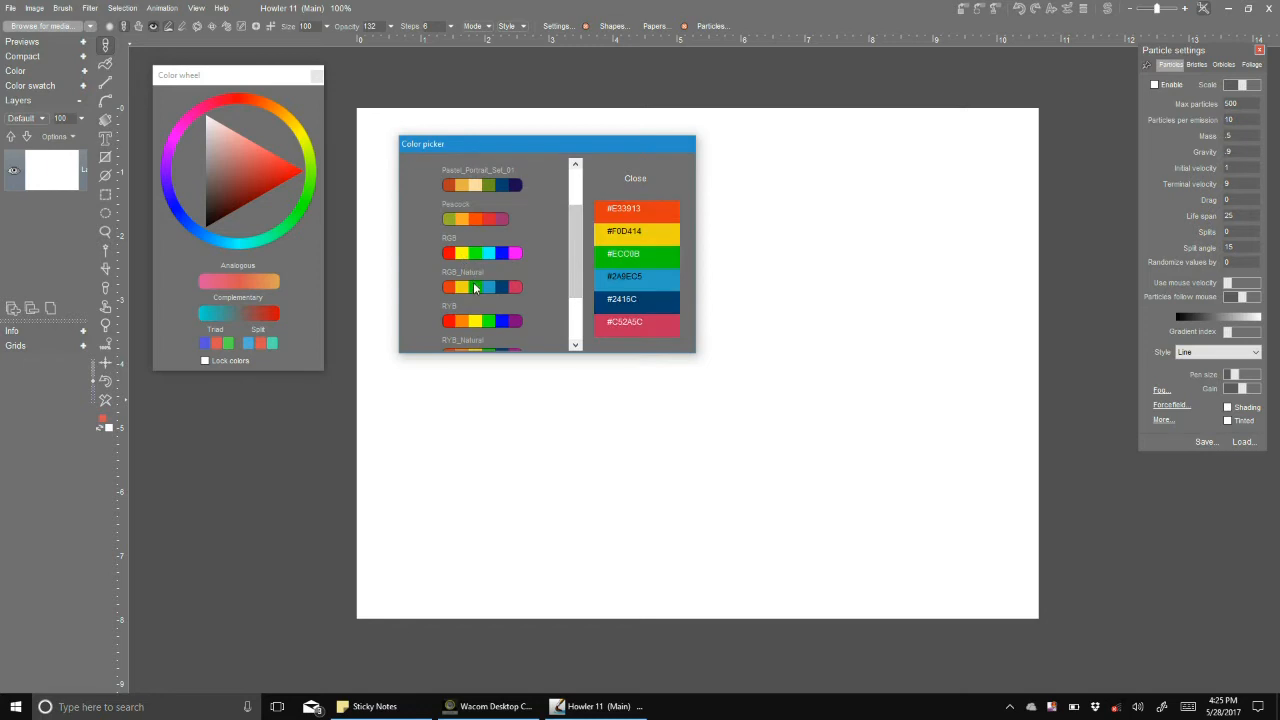
pyautogui.click(512, 319)
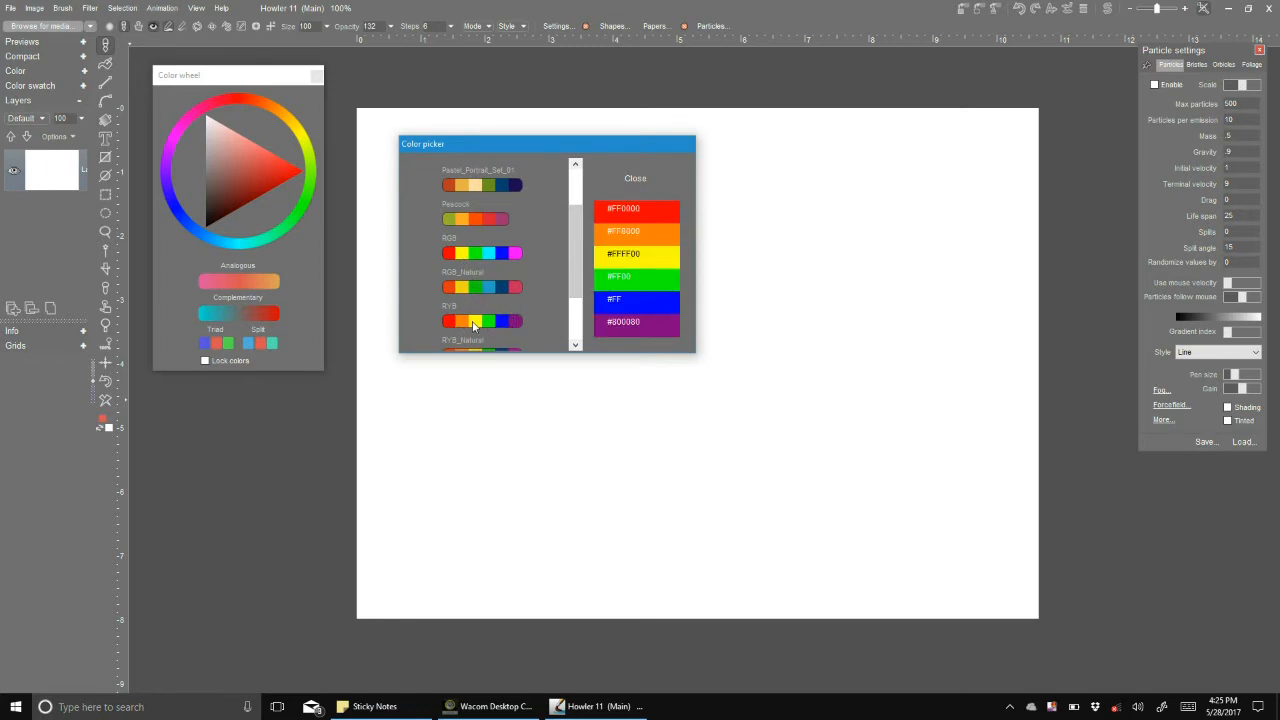
pyautogui.click(480, 321)
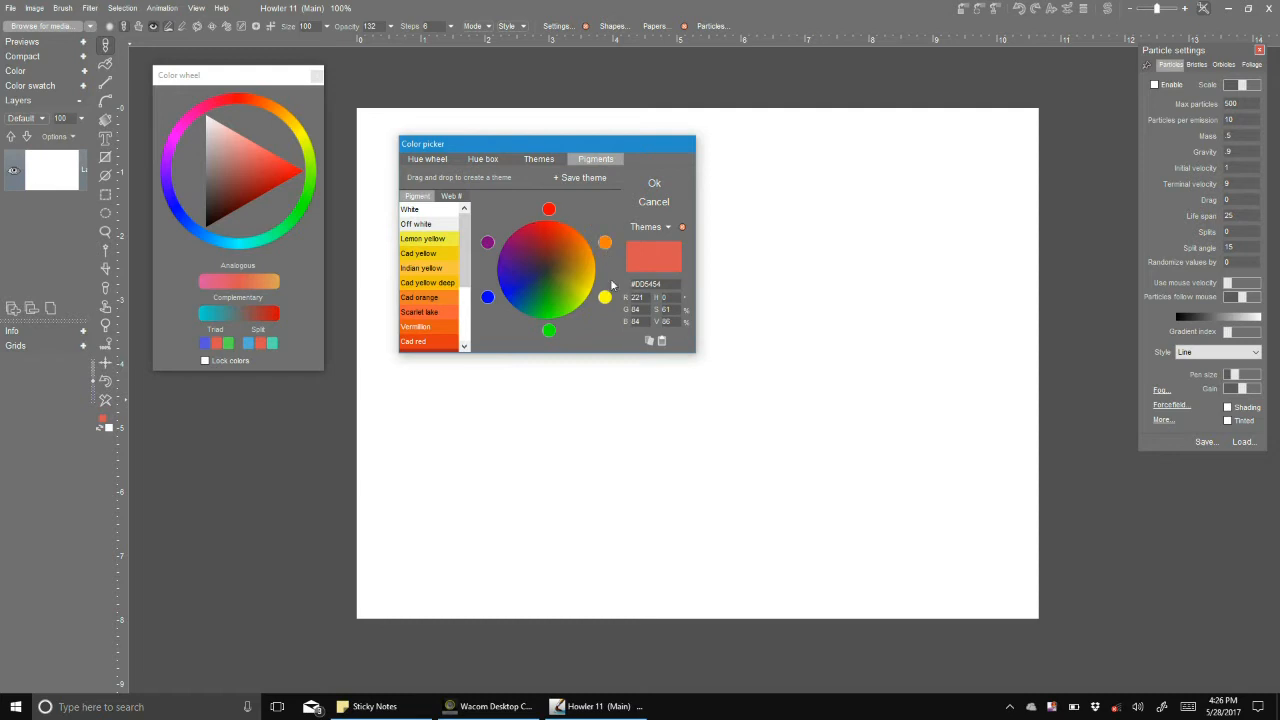
pyautogui.click(662, 184)
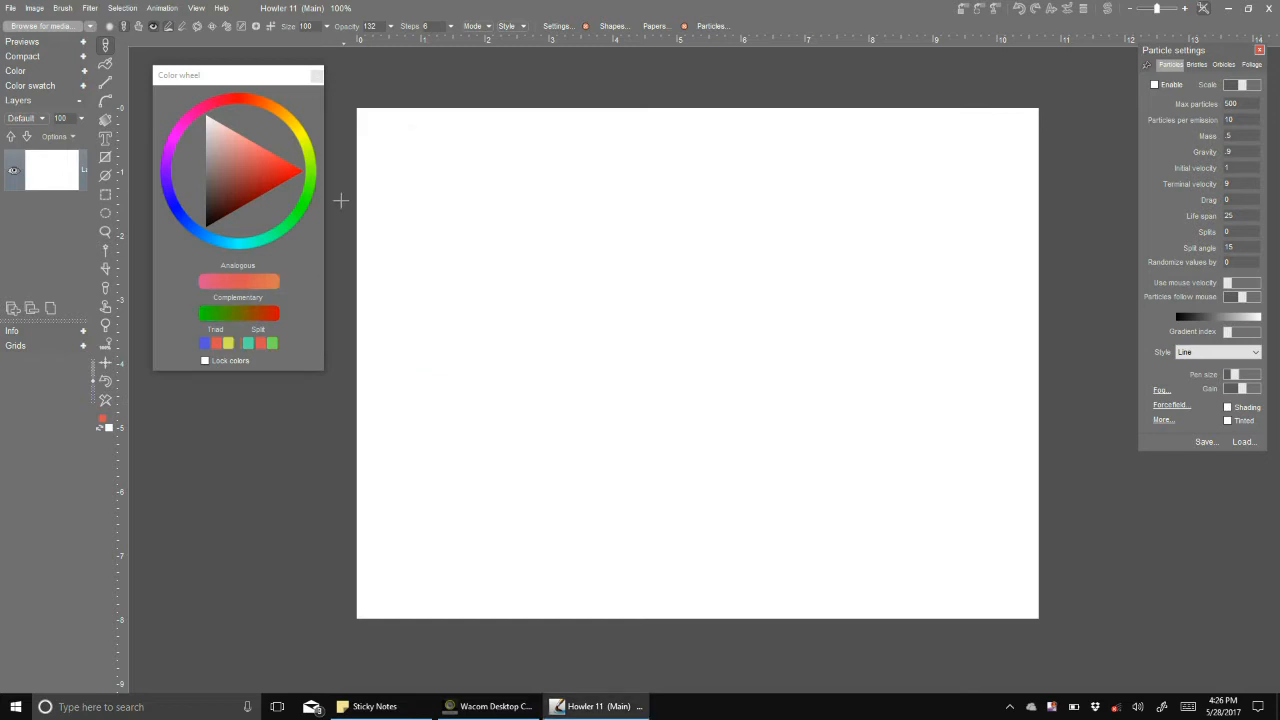
# - Change the paint hue to yellow on the color wheel and show the Bristles settings in the particle settings
pyautogui.click(246, 104)
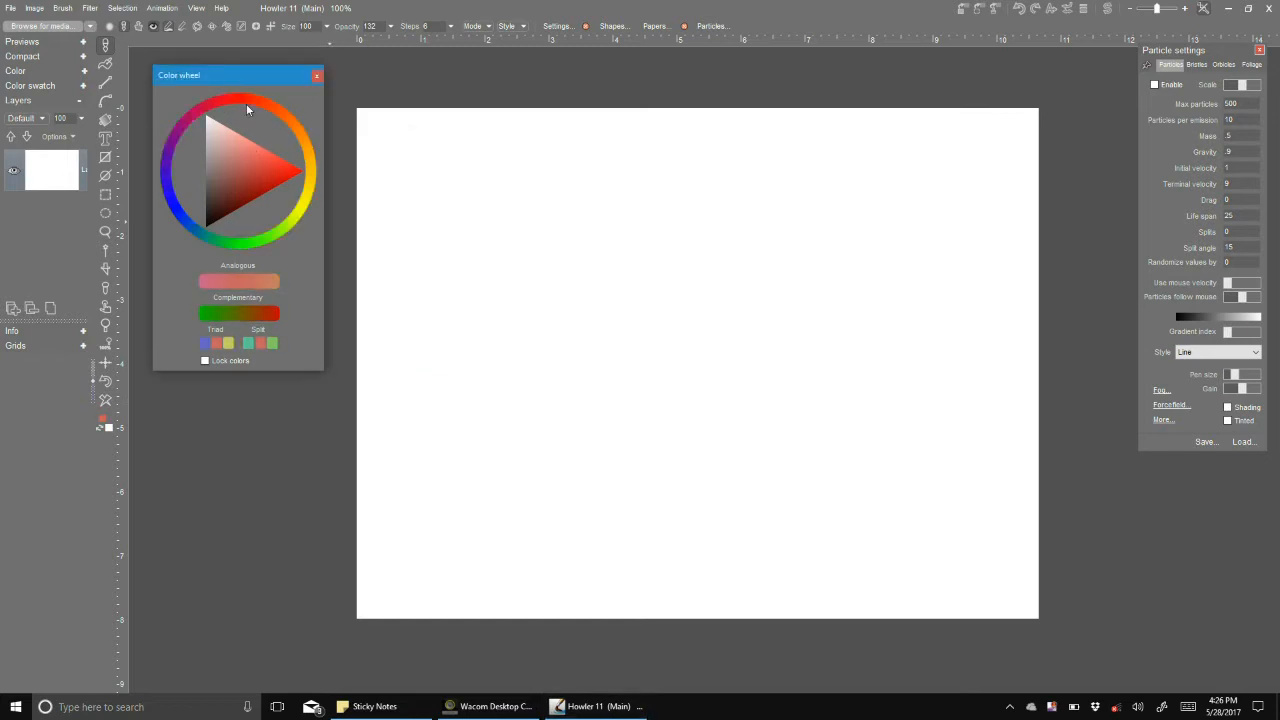
pyautogui.moveTo(283, 117)
pyautogui.mouseDown()
pyautogui.moveTo(308, 150)
pyautogui.moveTo(303, 205)
pyautogui.mouseUp()
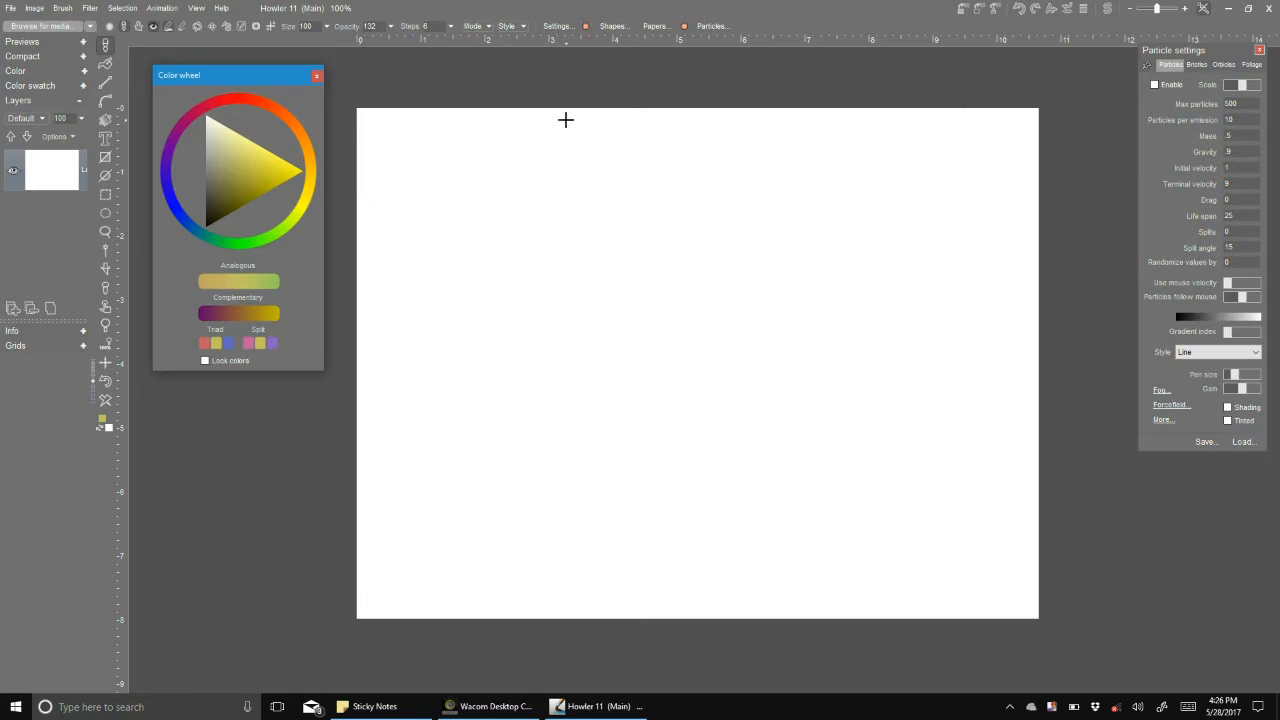
pyautogui.click(1226, 66)
pyautogui.click(1198, 66)
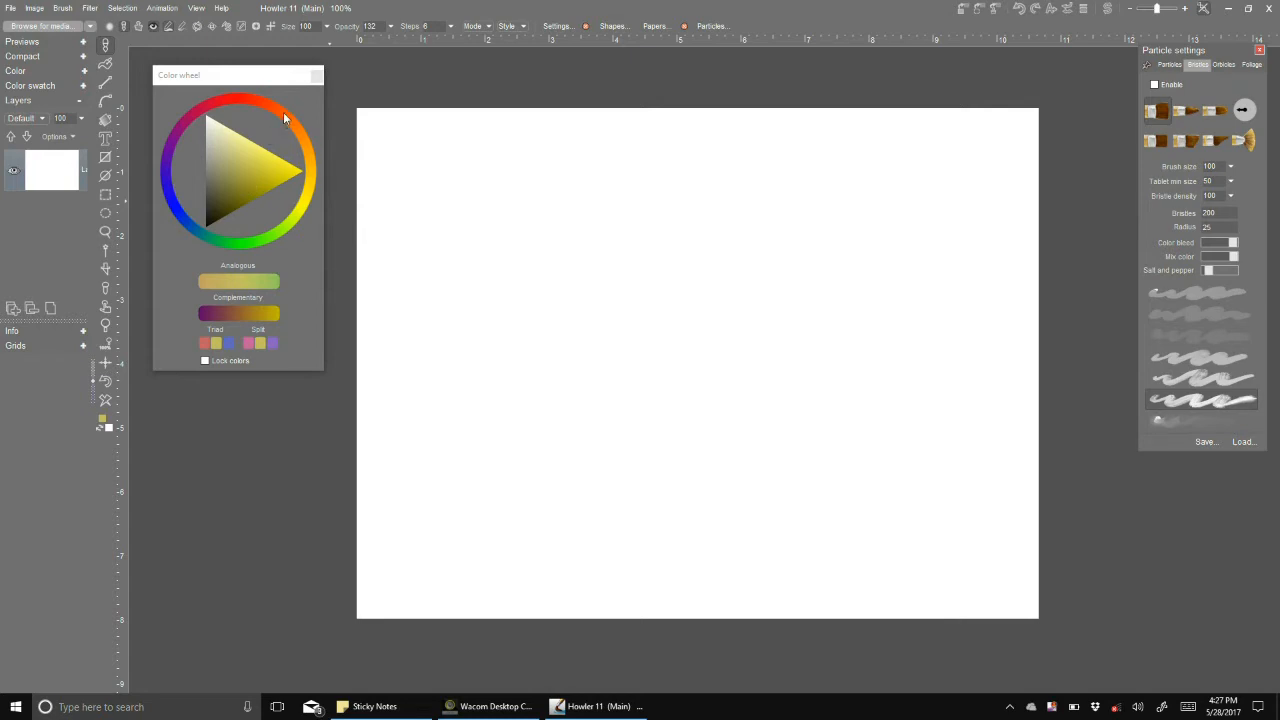
# - Set the paint hue to red and scribble a few test strokes on the blank canvas with the plain brush
pyautogui.moveTo(283, 116); pyautogui.dragTo(236, 97)
pyautogui.moveTo(523, 205)
pyautogui.mouseDown()
pyautogui.moveTo(500, 262)
pyautogui.moveTo(620, 212)
pyautogui.mouseUp()
pyautogui.moveTo(561, 283); pyautogui.dragTo(550, 292)
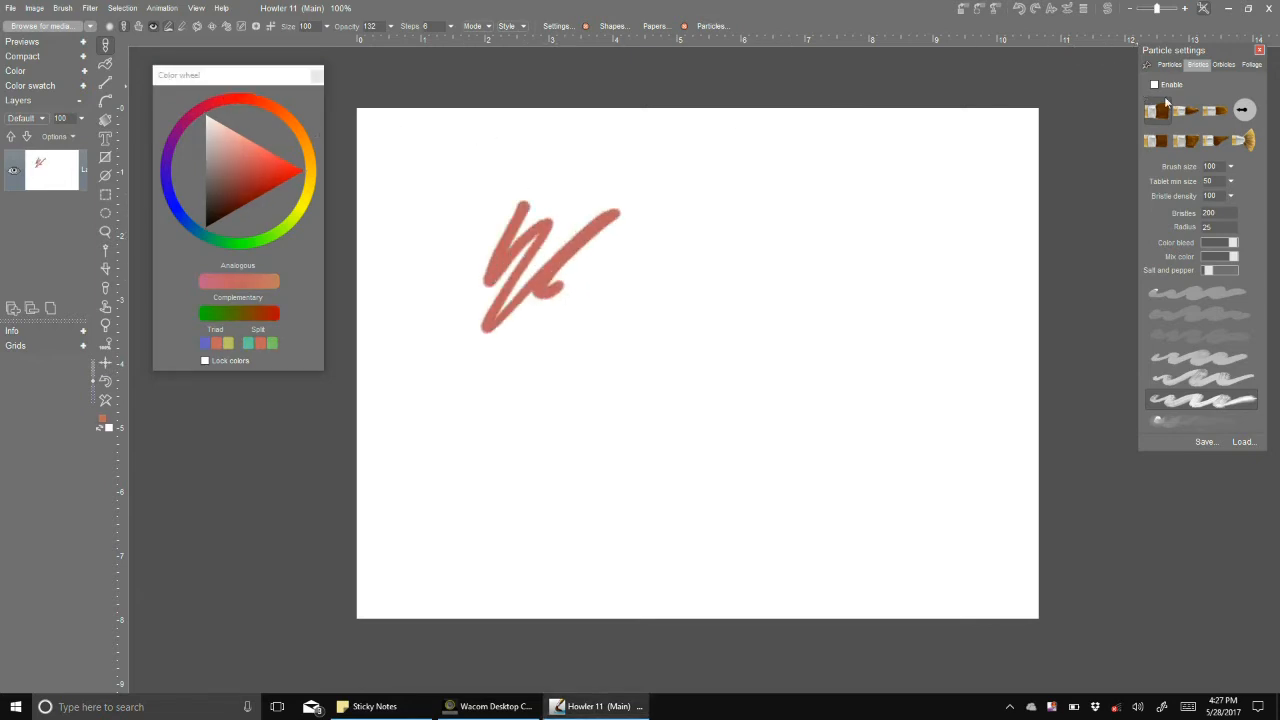
# - Enable bristles for the brush and paint a broad dull-red band diagonally across the canvas
pyautogui.click(1156, 85)
pyautogui.moveTo(600, 269)
pyautogui.mouseDown()
pyautogui.moveTo(545, 255)
pyautogui.moveTo(491, 203)
pyautogui.moveTo(417, 236)
pyautogui.mouseUp()
pyautogui.moveTo(413, 320)
pyautogui.mouseDown()
pyautogui.moveTo(594, 243)
pyautogui.moveTo(651, 343)
pyautogui.moveTo(791, 314)
pyautogui.moveTo(859, 457)
pyautogui.moveTo(1014, 414)
pyautogui.moveTo(983, 491)
pyautogui.moveTo(891, 586)
pyautogui.mouseUp()
pyautogui.moveTo(975, 392)
pyautogui.mouseDown()
pyautogui.moveTo(683, 508)
pyautogui.moveTo(650, 335)
pyautogui.moveTo(450, 395)
pyautogui.moveTo(365, 160)
pyautogui.mouseUp()
# - Clear the canvas and cover most of it with broad bristle strokes in a vivid, fully saturated red
pyautogui.click(298, 167)
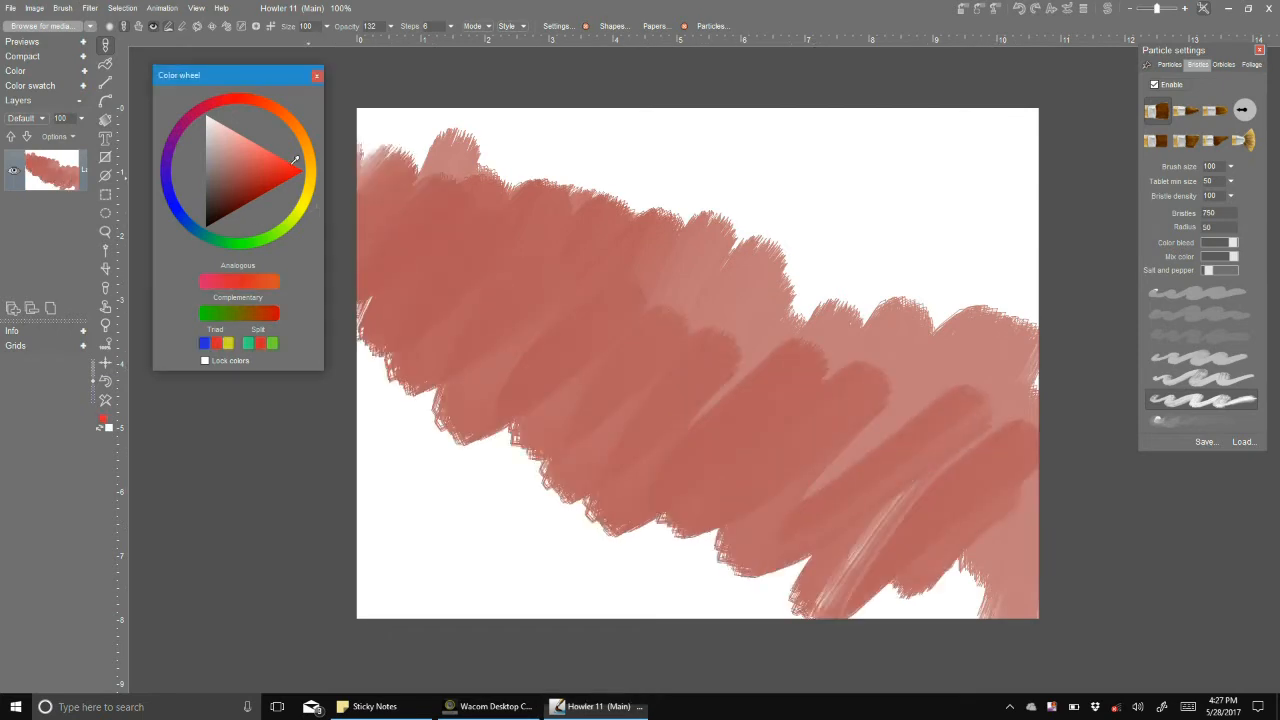
pyautogui.click(105, 399)
pyautogui.moveTo(383, 220)
pyautogui.mouseDown()
pyautogui.moveTo(409, 231)
pyautogui.moveTo(401, 364)
pyautogui.moveTo(674, 200)
pyautogui.moveTo(646, 409)
pyautogui.moveTo(987, 365)
pyautogui.moveTo(1052, 485)
pyautogui.moveTo(1048, 615)
pyautogui.mouseUp()
pyautogui.moveTo(720, 340)
pyautogui.mouseDown()
pyautogui.moveTo(777, 274)
pyautogui.moveTo(475, 323)
pyautogui.moveTo(420, 160)
pyautogui.moveTo(380, 120)
pyautogui.mouseUp()
pyautogui.moveTo(700, 251)
pyautogui.mouseDown()
pyautogui.moveTo(829, 380)
pyautogui.moveTo(903, 540)
pyautogui.moveTo(577, 637)
pyautogui.moveTo(400, 450)
pyautogui.mouseUp()
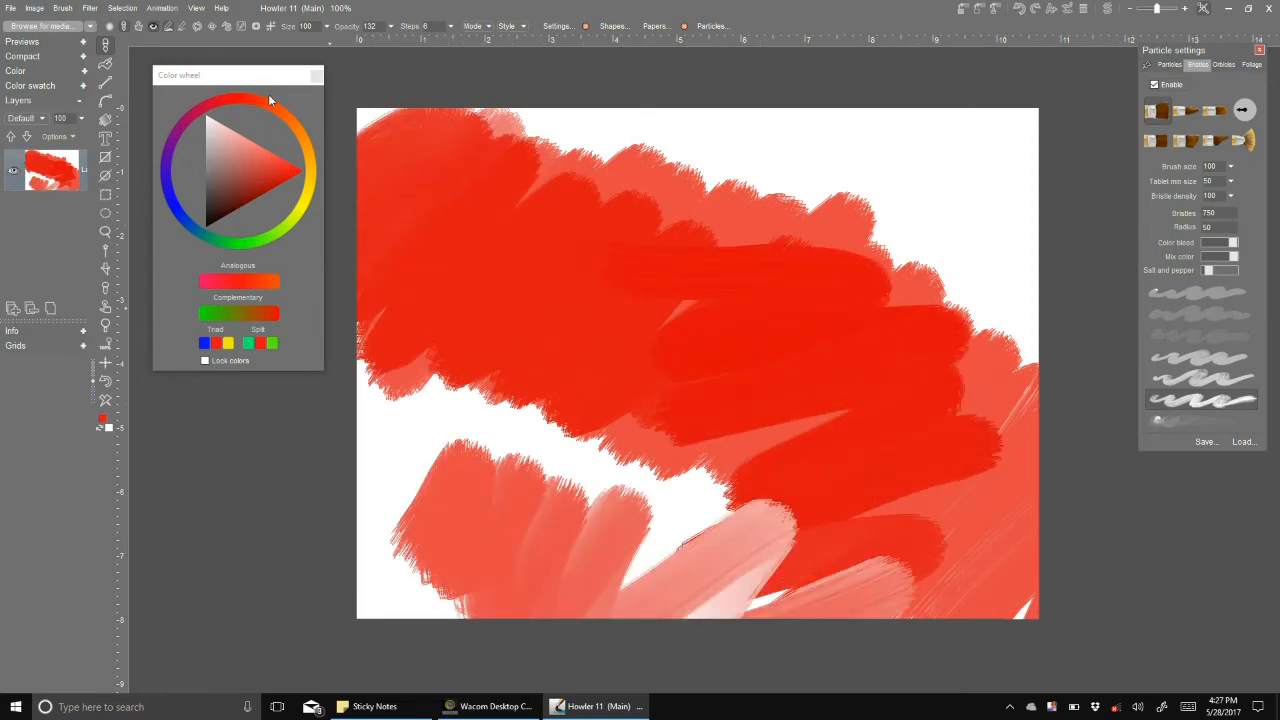
# - Paint saturated green strokes over the canvas corners and across parts of the red area to mix the two complementary colors
pyautogui.click(228, 248)
pyautogui.click(296, 166)
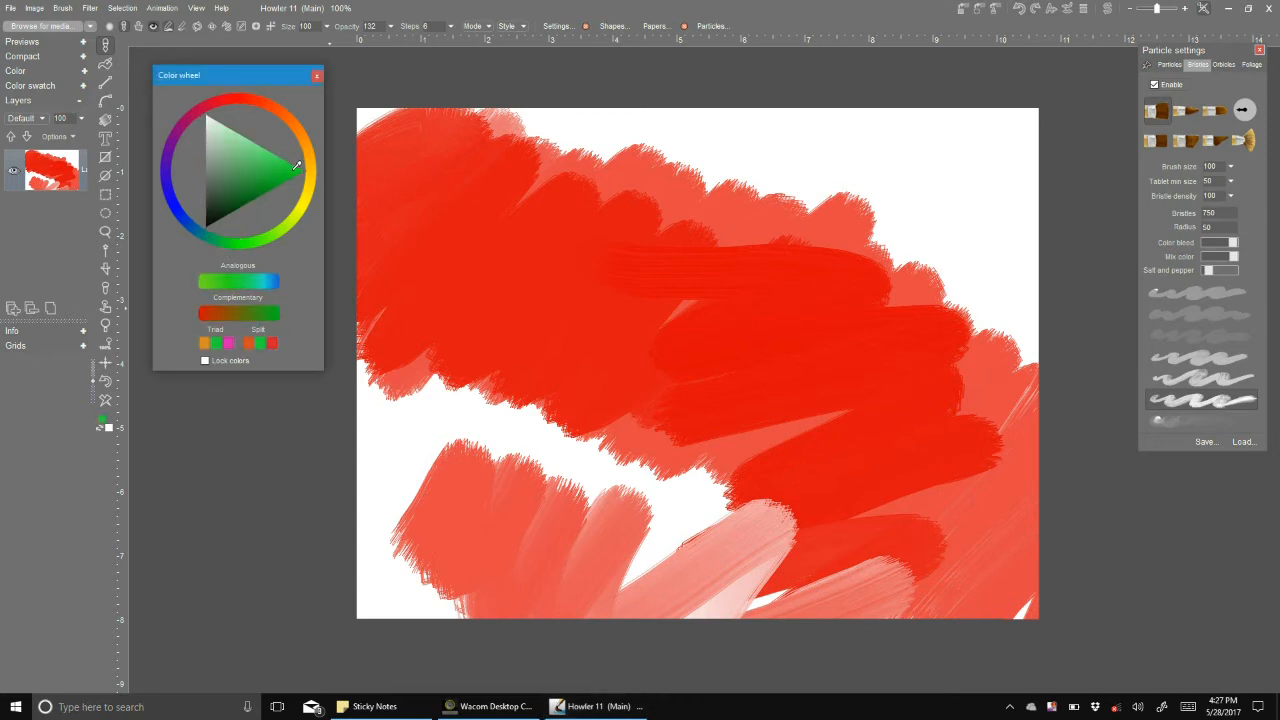
pyautogui.moveTo(566, 117)
pyautogui.mouseDown()
pyautogui.moveTo(651, 137)
pyautogui.moveTo(778, 101)
pyautogui.moveTo(870, 220)
pyautogui.moveTo(966, 177)
pyautogui.moveTo(957, 280)
pyautogui.moveTo(1020, 392)
pyautogui.mouseUp()
pyautogui.moveTo(900, 308)
pyautogui.mouseDown()
pyautogui.moveTo(786, 292)
pyautogui.moveTo(849, 283)
pyautogui.mouseUp()
pyautogui.moveTo(425, 420)
pyautogui.mouseDown()
pyautogui.moveTo(385, 480)
pyautogui.moveTo(385, 340)
pyautogui.moveTo(470, 380)
pyautogui.moveTo(495, 435)
pyautogui.moveTo(600, 470)
pyautogui.moveTo(680, 530)
pyautogui.moveTo(730, 580)
pyautogui.moveTo(688, 628)
pyautogui.moveTo(780, 500)
pyautogui.moveTo(800, 600)
pyautogui.moveTo(935, 560)
pyautogui.mouseUp()
pyautogui.moveTo(405, 537)
pyautogui.mouseDown()
pyautogui.moveTo(374, 597)
pyautogui.moveTo(430, 585)
pyautogui.moveTo(500, 530)
pyautogui.mouseUp()
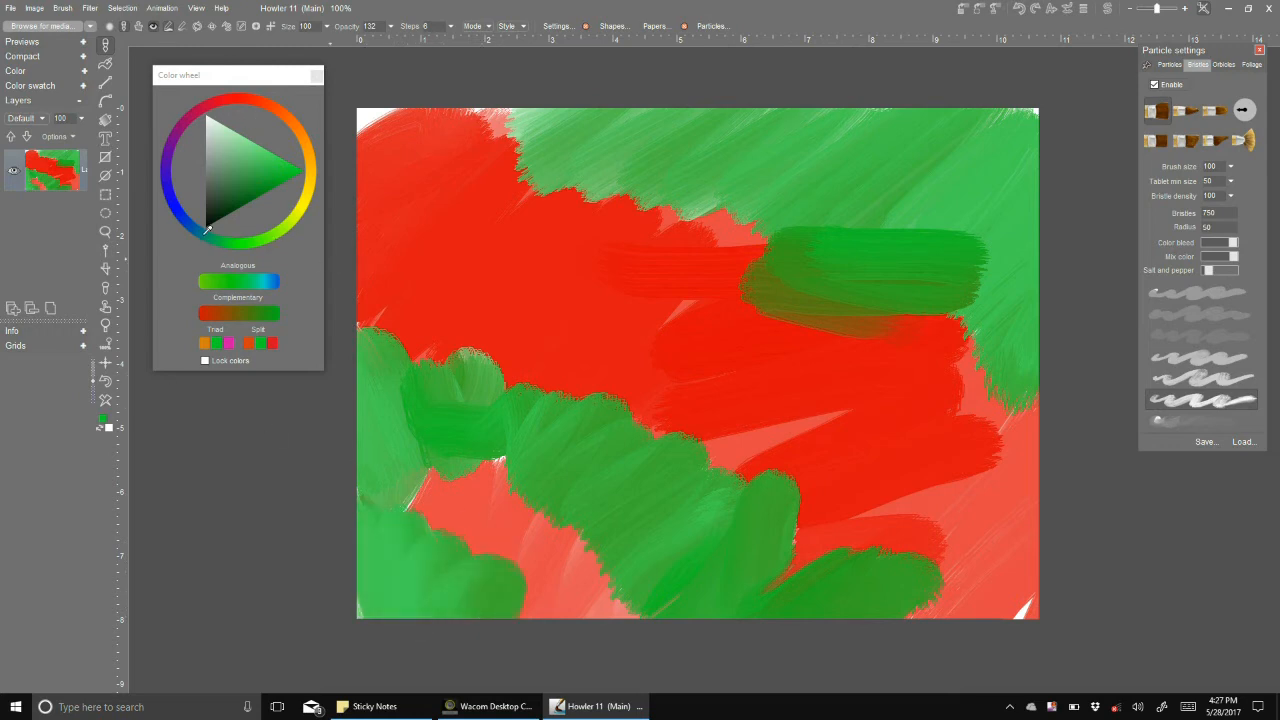
pyautogui.moveTo(424, 114)
pyautogui.mouseDown()
pyautogui.moveTo(362, 120)
pyautogui.moveTo(444, 122)
pyautogui.moveTo(524, 78)
pyautogui.mouseUp()
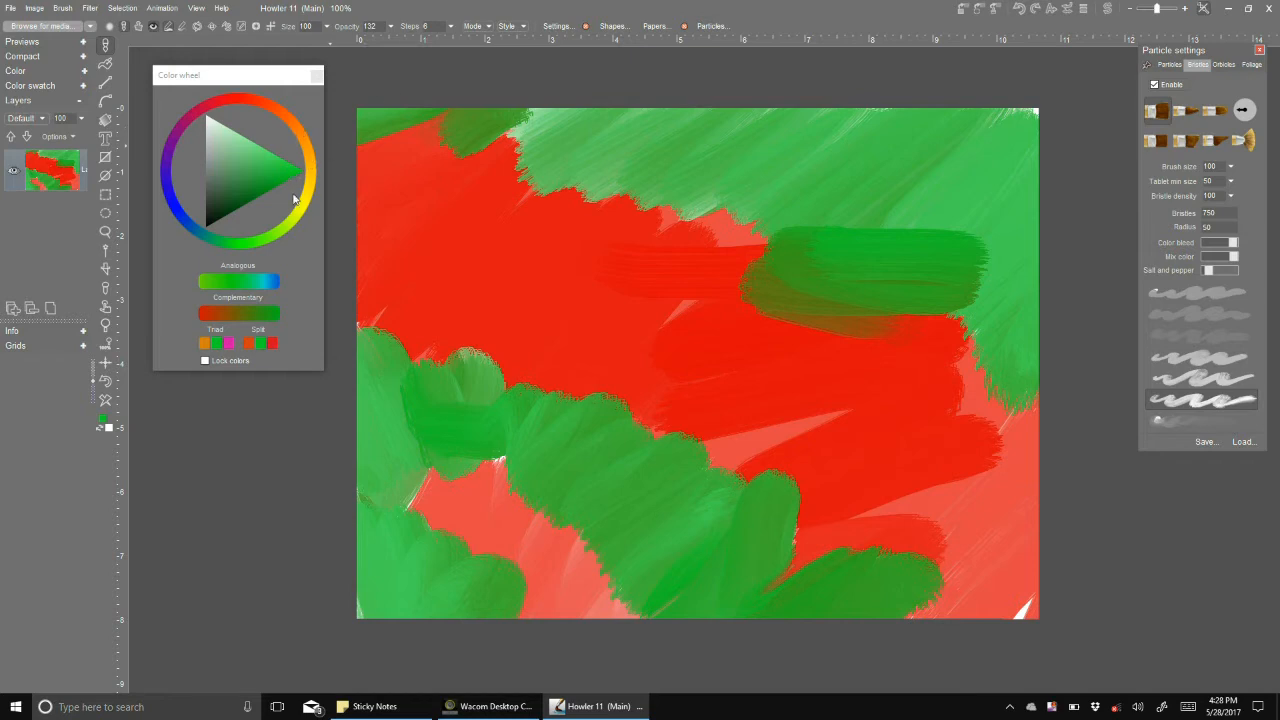
# - Shift the paint hue on the color wheel between purple and yellow and return it to red
pyautogui.click(184, 134)
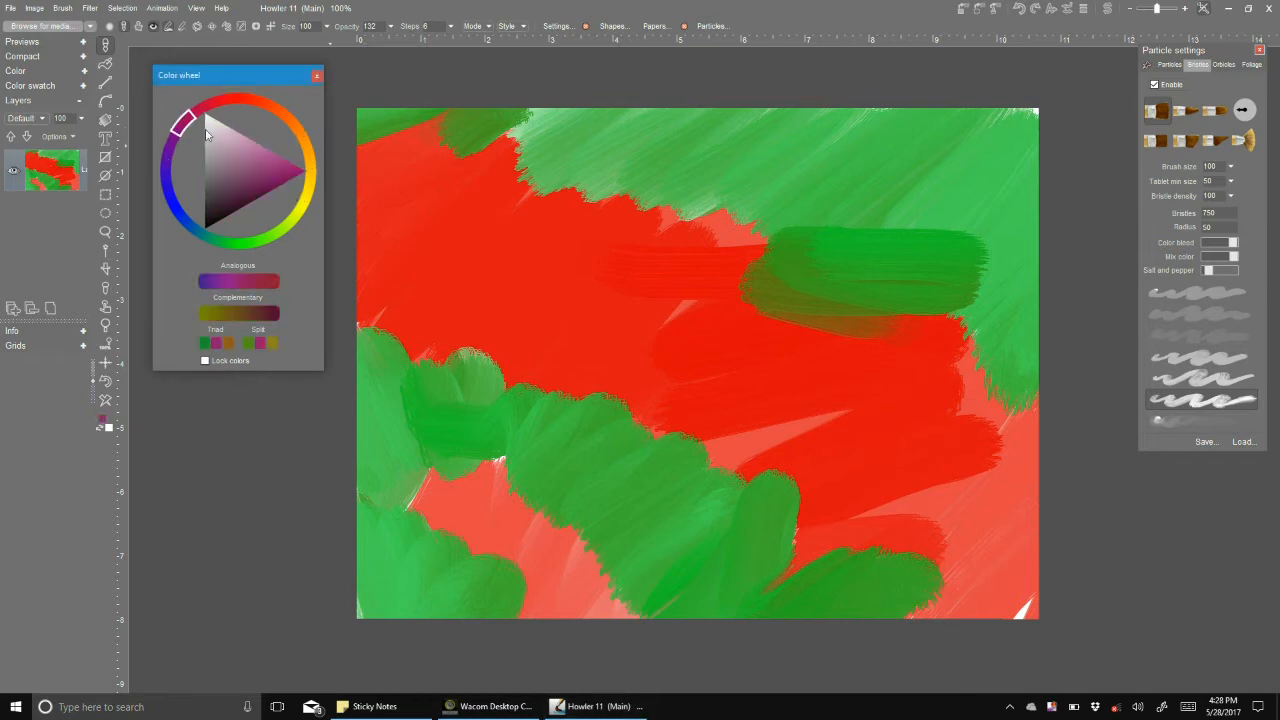
pyautogui.click(297, 172)
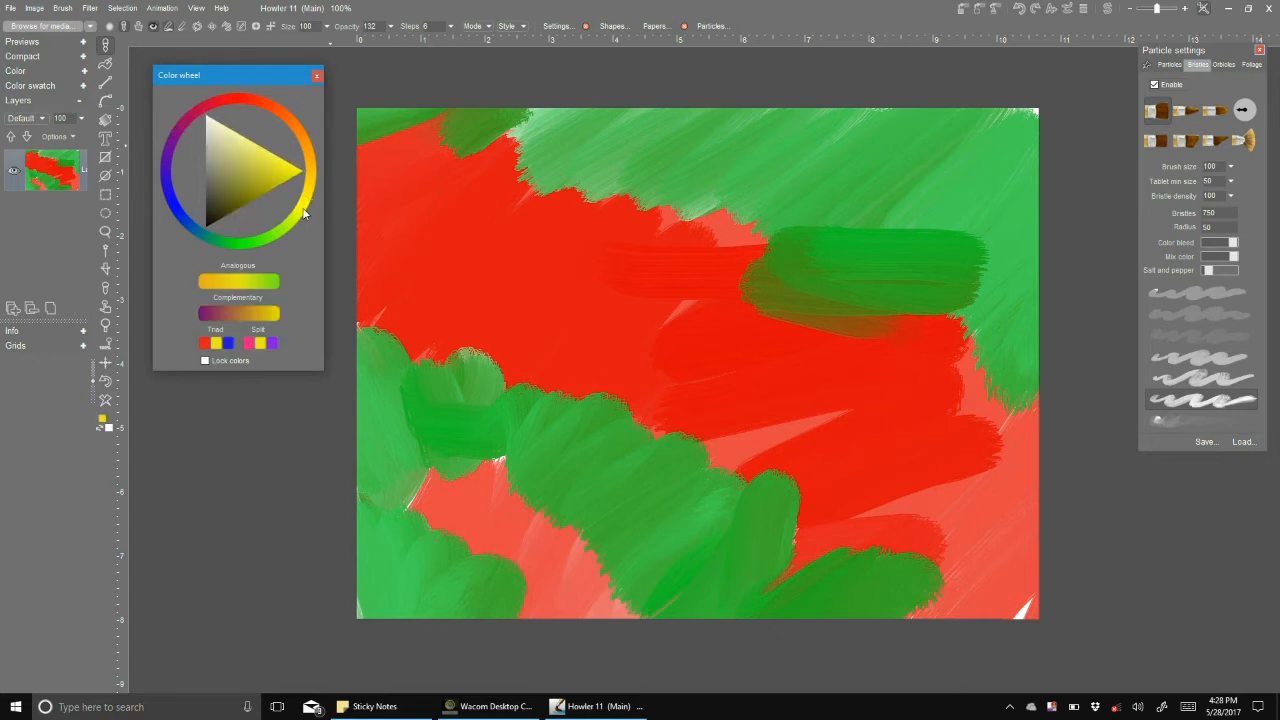
pyautogui.click(184, 122)
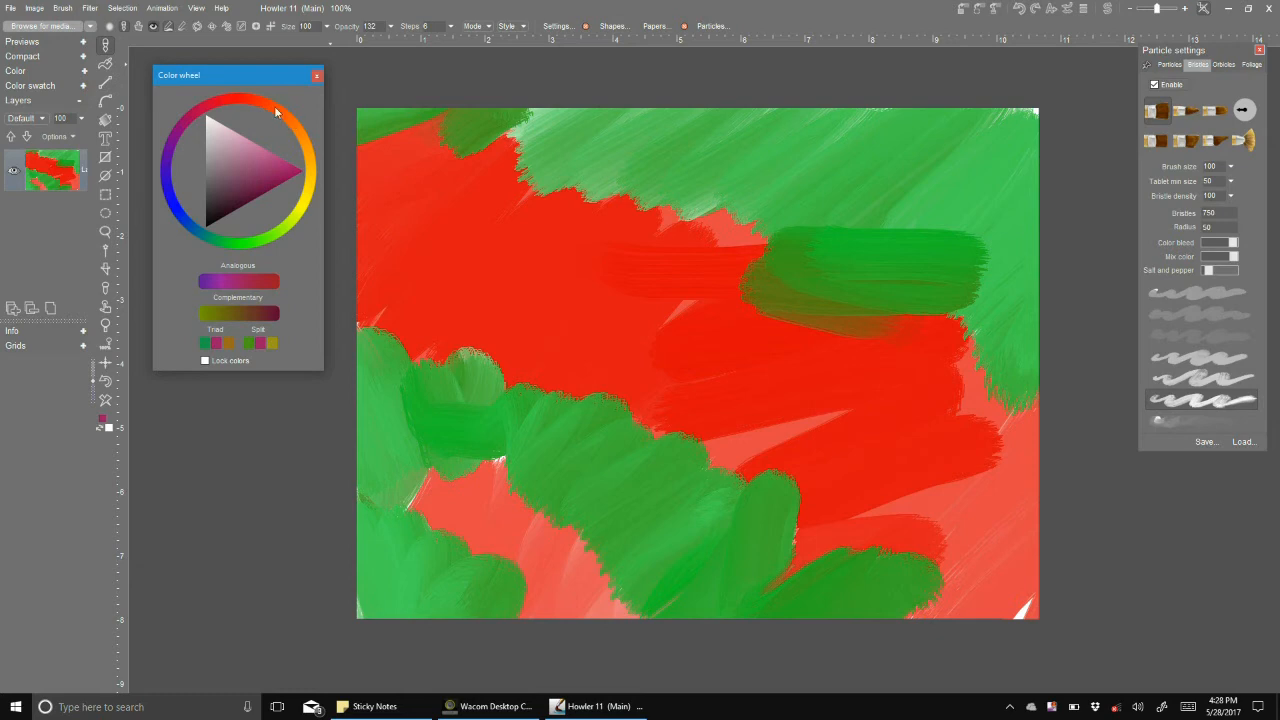
pyautogui.moveTo(248, 101); pyautogui.dragTo(224, 100)
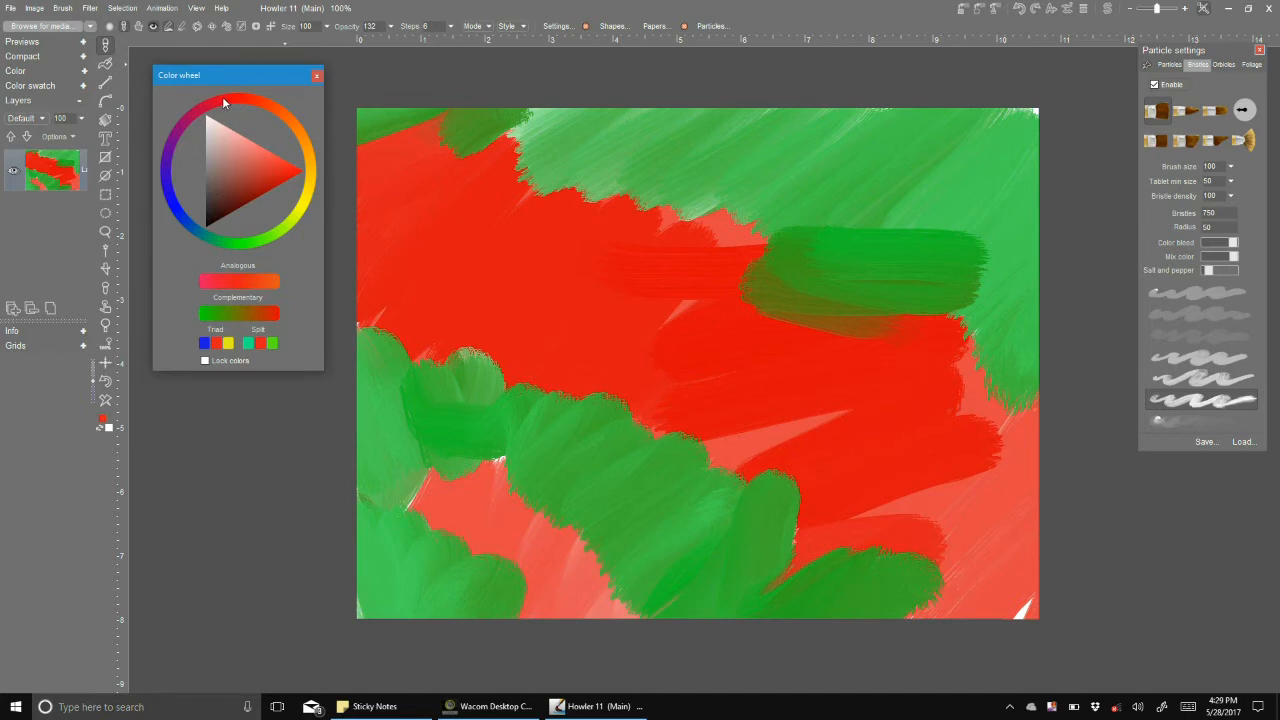
# - Clear the canvas and paint a red patch near its upper-left corner with an orange patch overlapping it
pyautogui.click(105, 399)
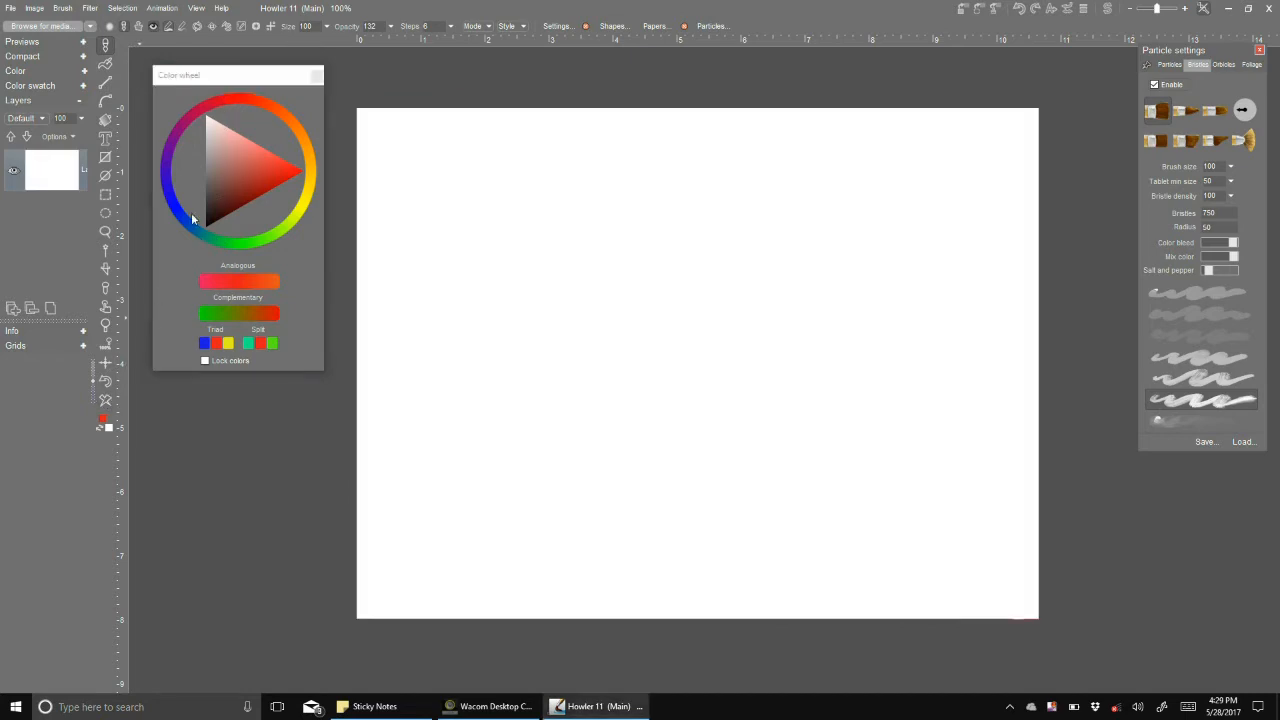
pyautogui.click(232, 100)
pyautogui.moveTo(420, 186)
pyautogui.mouseDown()
pyautogui.moveTo(486, 180)
pyautogui.moveTo(505, 245)
pyautogui.moveTo(466, 177)
pyautogui.moveTo(468, 205)
pyautogui.moveTo(515, 245)
pyautogui.mouseUp()
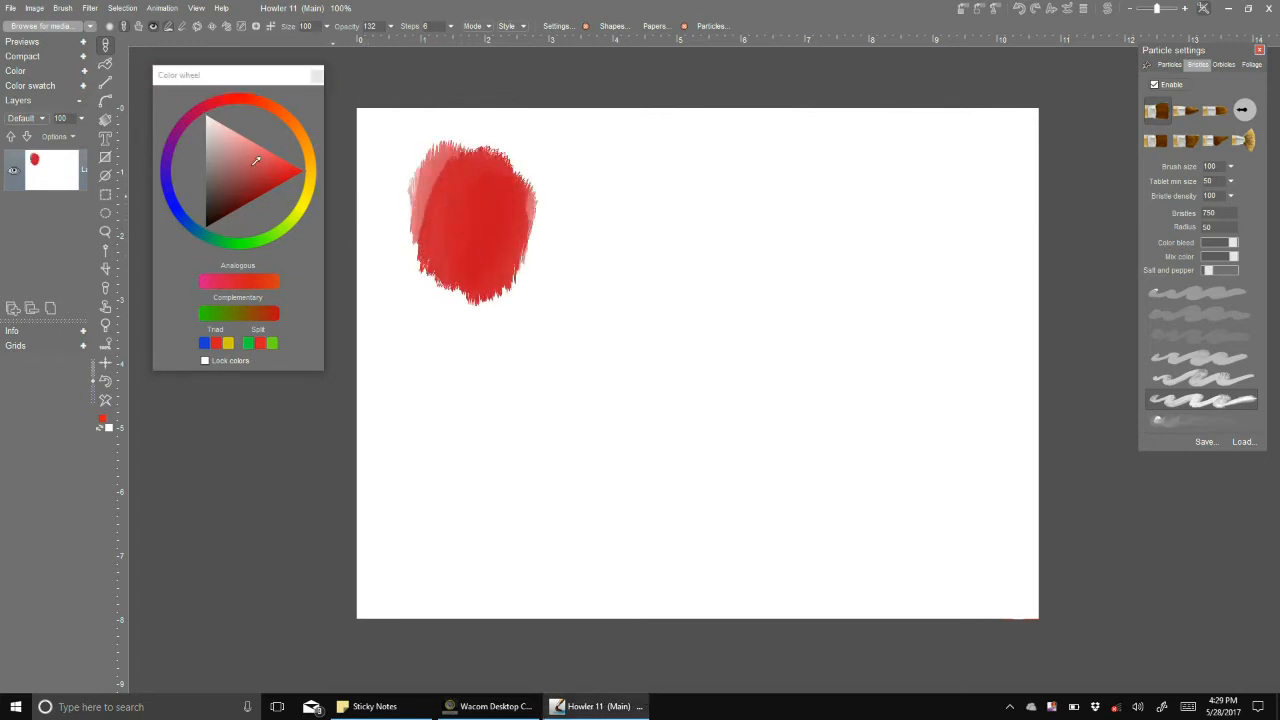
pyautogui.click(306, 145)
pyautogui.moveTo(516, 205)
pyautogui.mouseDown()
pyautogui.moveTo(574, 237)
pyautogui.moveTo(580, 263)
pyautogui.moveTo(490, 230)
pyautogui.moveTo(519, 190)
pyautogui.moveTo(605, 245)
pyautogui.moveTo(560, 290)
pyautogui.moveTo(608, 200)
pyautogui.mouseUp()
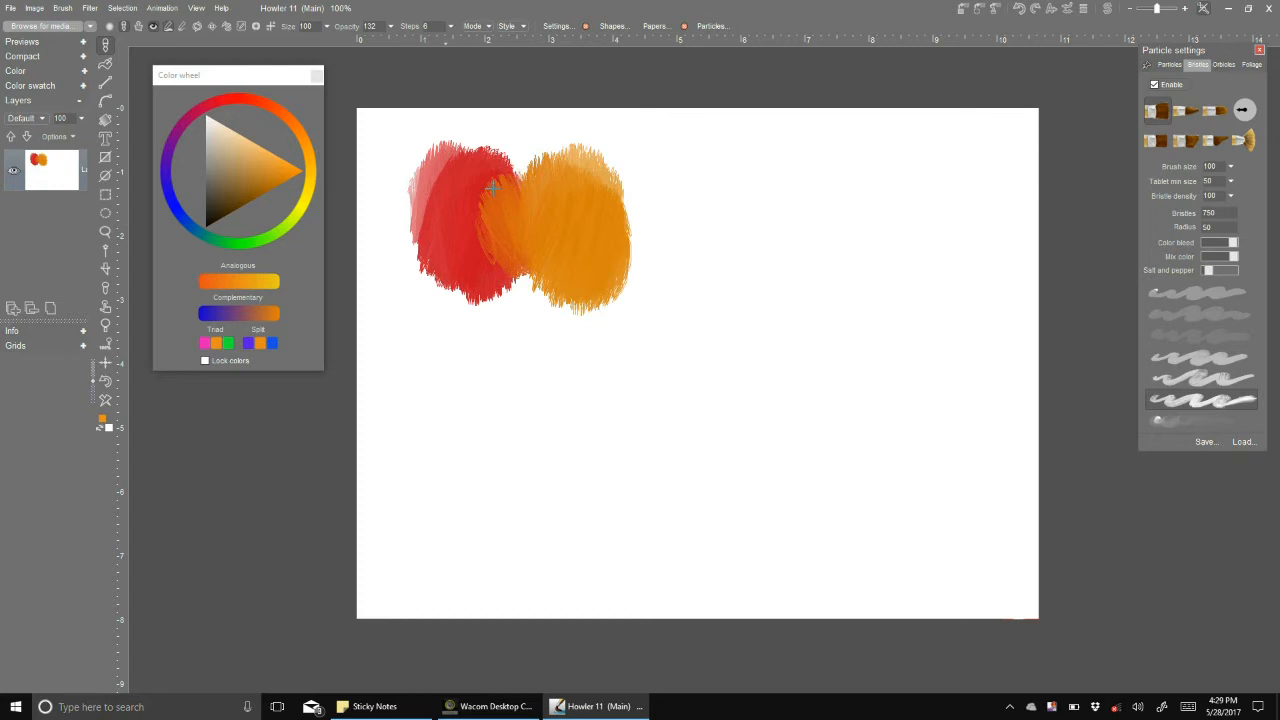
# - Paint a teal patch below the red and orange ones and blend it into both with overlapping strokes
pyautogui.click(199, 238)
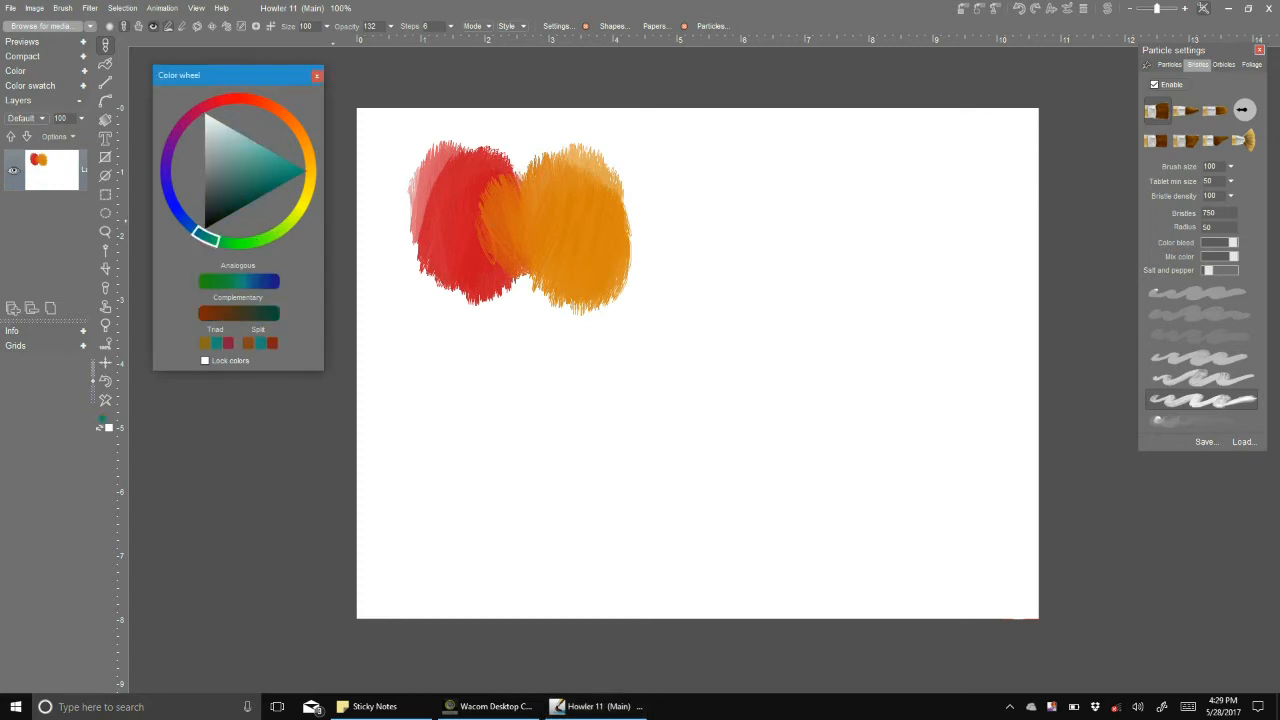
pyautogui.moveTo(486, 306)
pyautogui.mouseDown()
pyautogui.moveTo(466, 382)
pyautogui.moveTo(520, 398)
pyautogui.moveTo(505, 410)
pyautogui.mouseUp()
pyautogui.moveTo(470, 334)
pyautogui.mouseDown()
pyautogui.moveTo(537, 289)
pyautogui.moveTo(556, 306)
pyautogui.mouseUp()
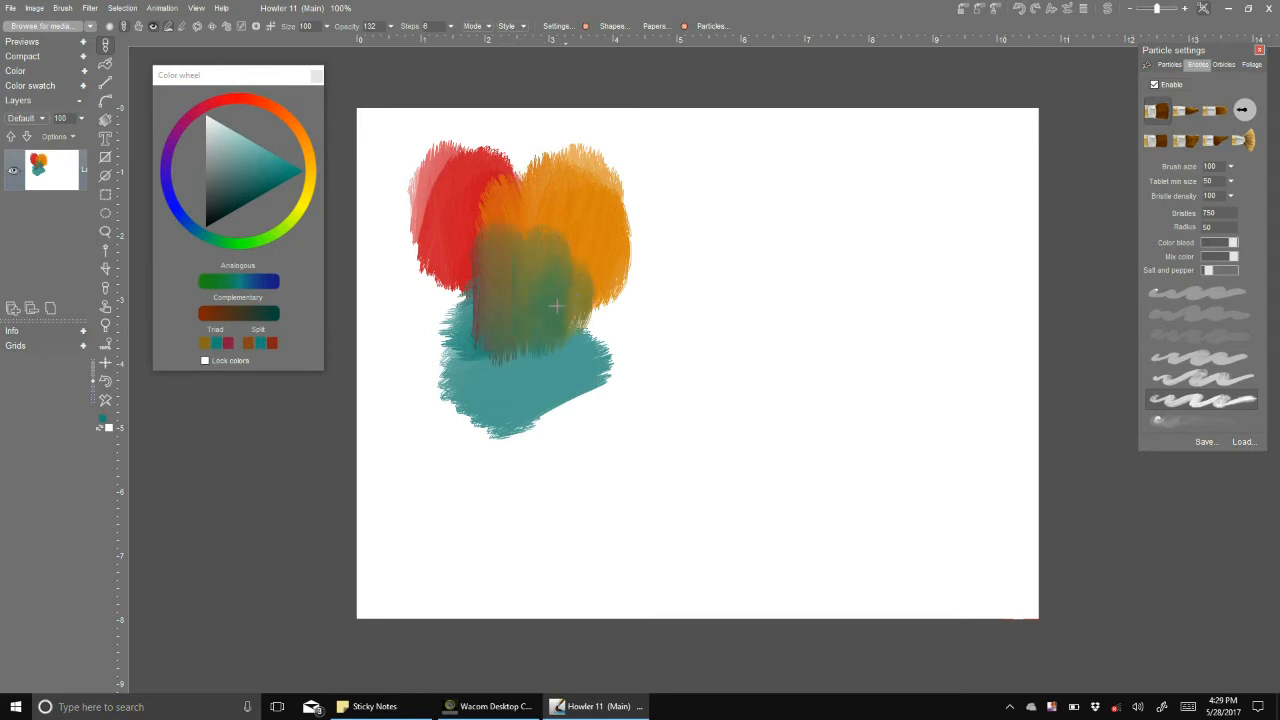
pyautogui.moveTo(469, 284)
pyautogui.mouseDown()
pyautogui.moveTo(444, 259)
pyautogui.moveTo(480, 276)
pyautogui.mouseUp()
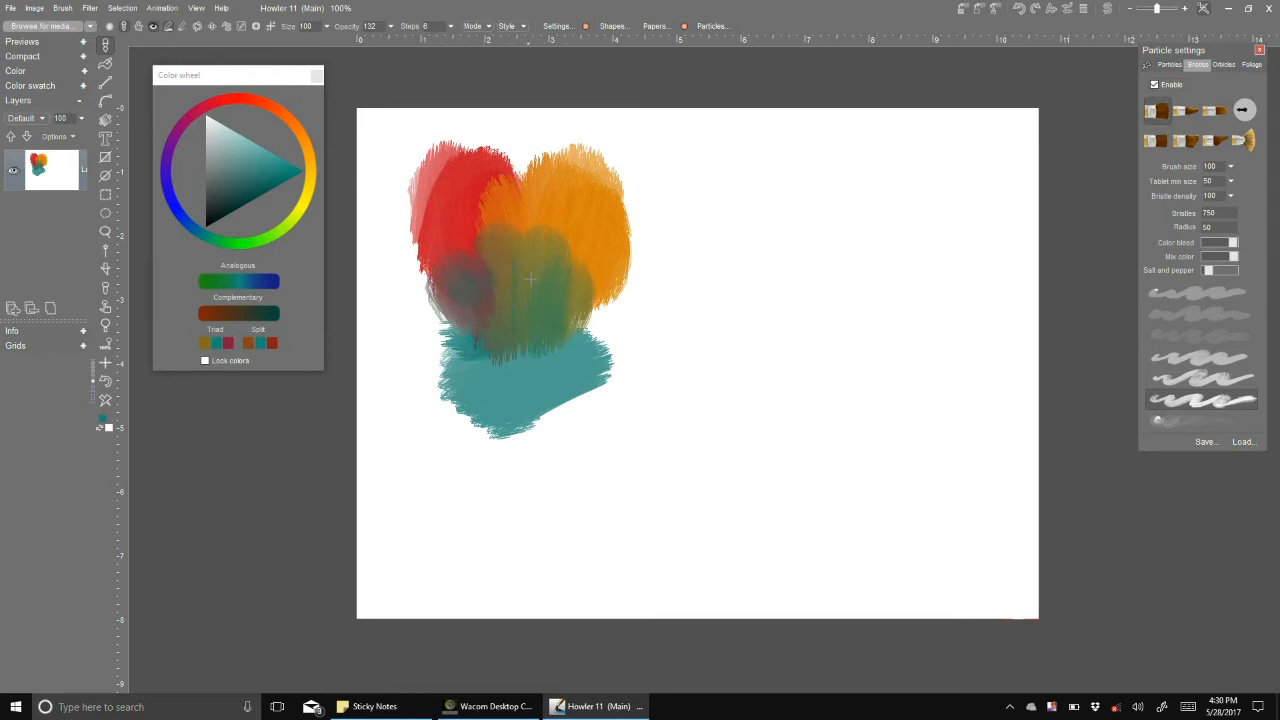
pyautogui.moveTo(631, 329)
pyautogui.mouseDown()
pyautogui.moveTo(565, 375)
pyautogui.moveTo(580, 405)
pyautogui.mouseUp()
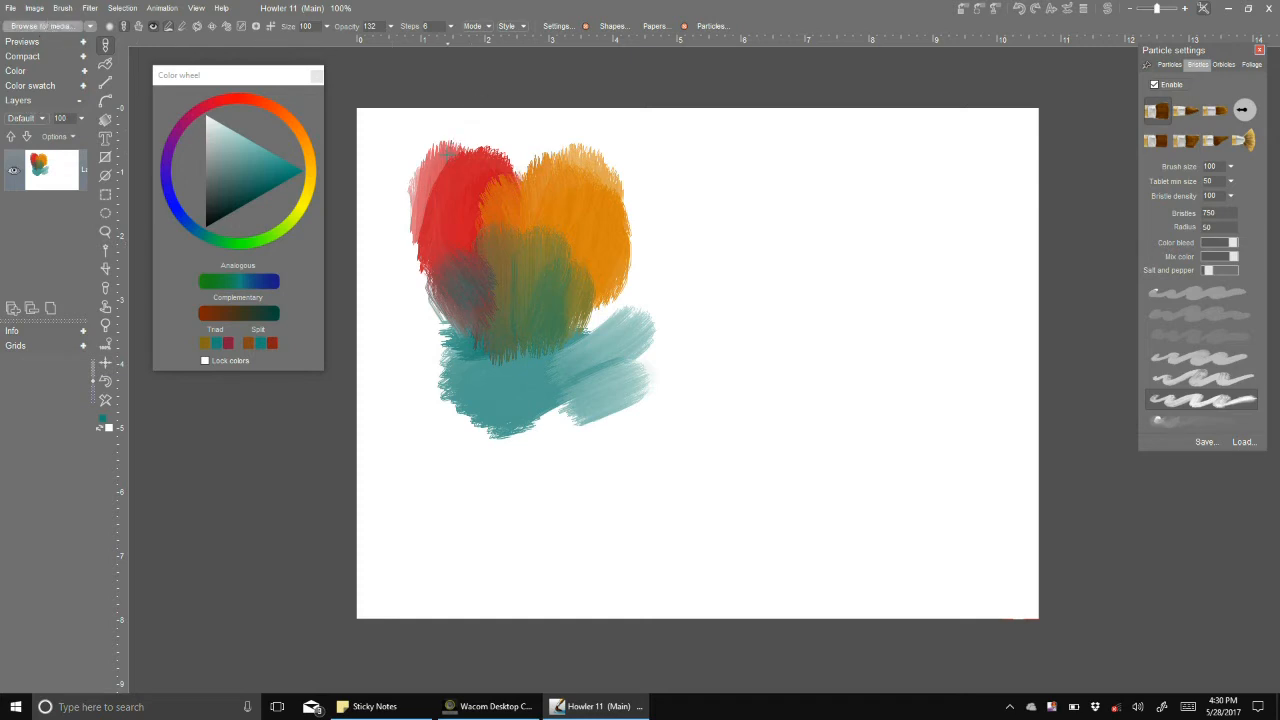
# - Select a rectangle around the red, orange and teal color patches and crop the image to it
pyautogui.click(105, 196)
pyautogui.moveTo(409, 130); pyautogui.dragTo(662, 434)
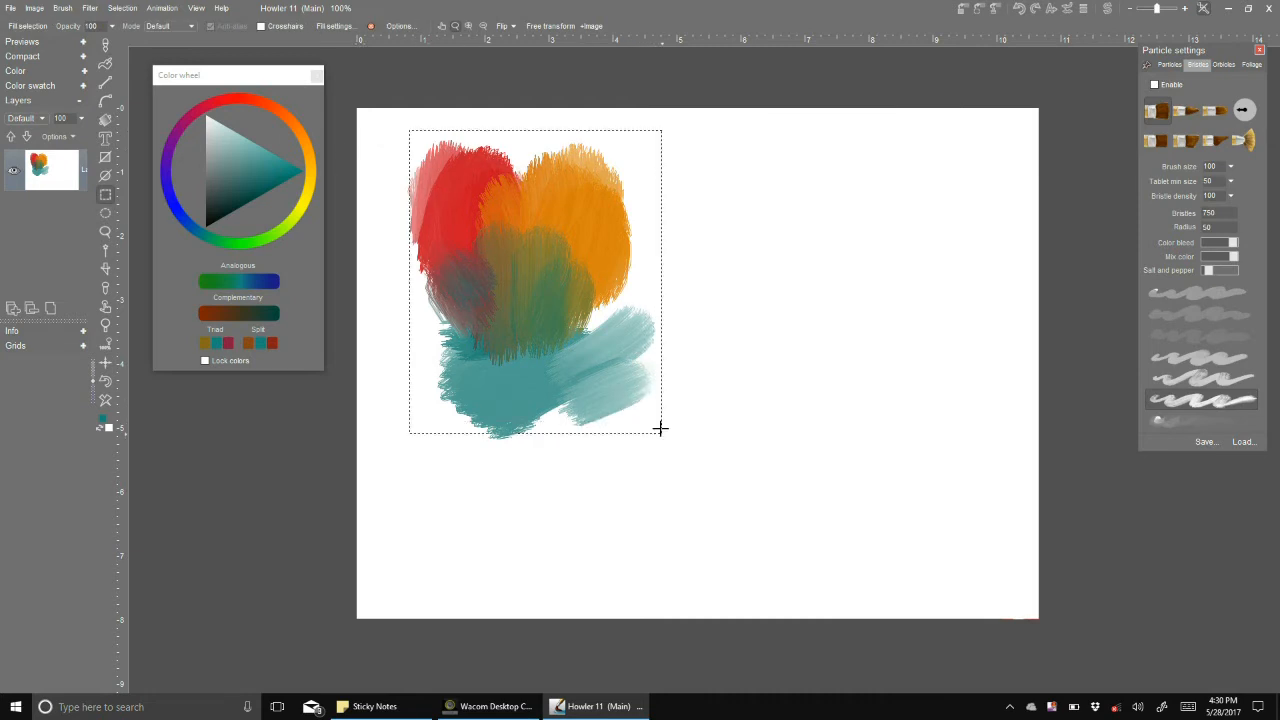
pyautogui.click(35, 8)
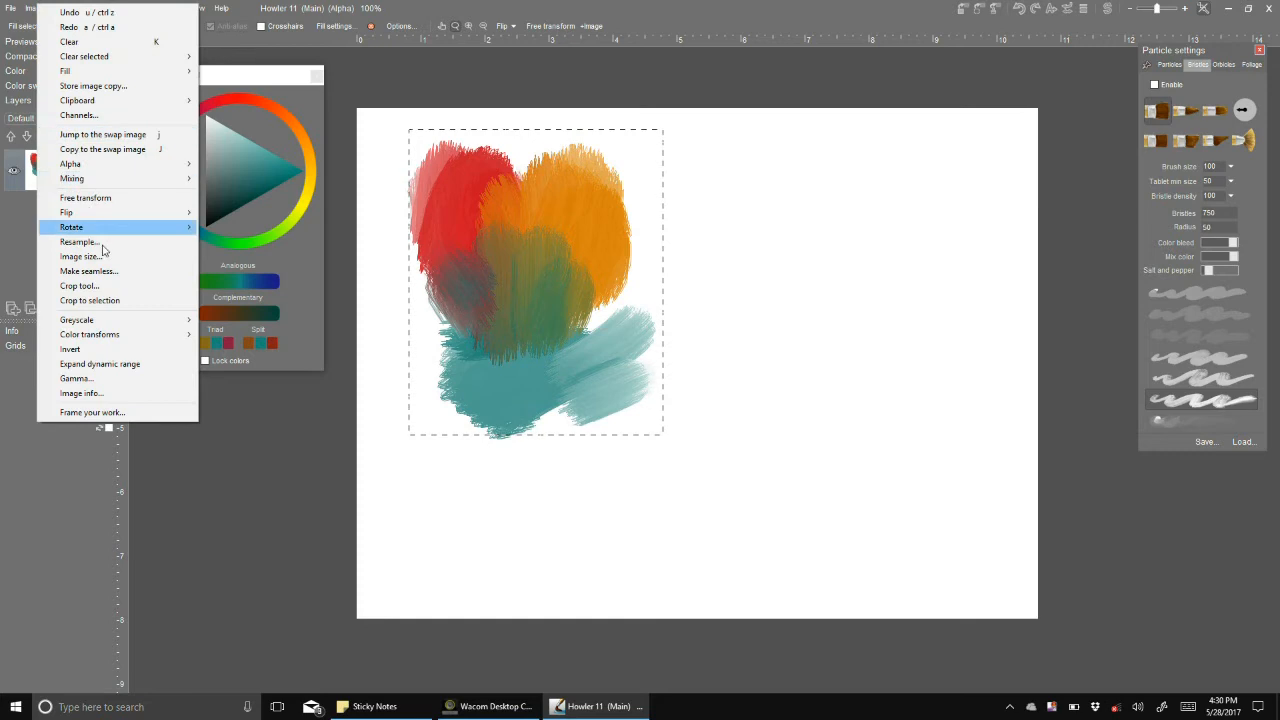
pyautogui.click(118, 301)
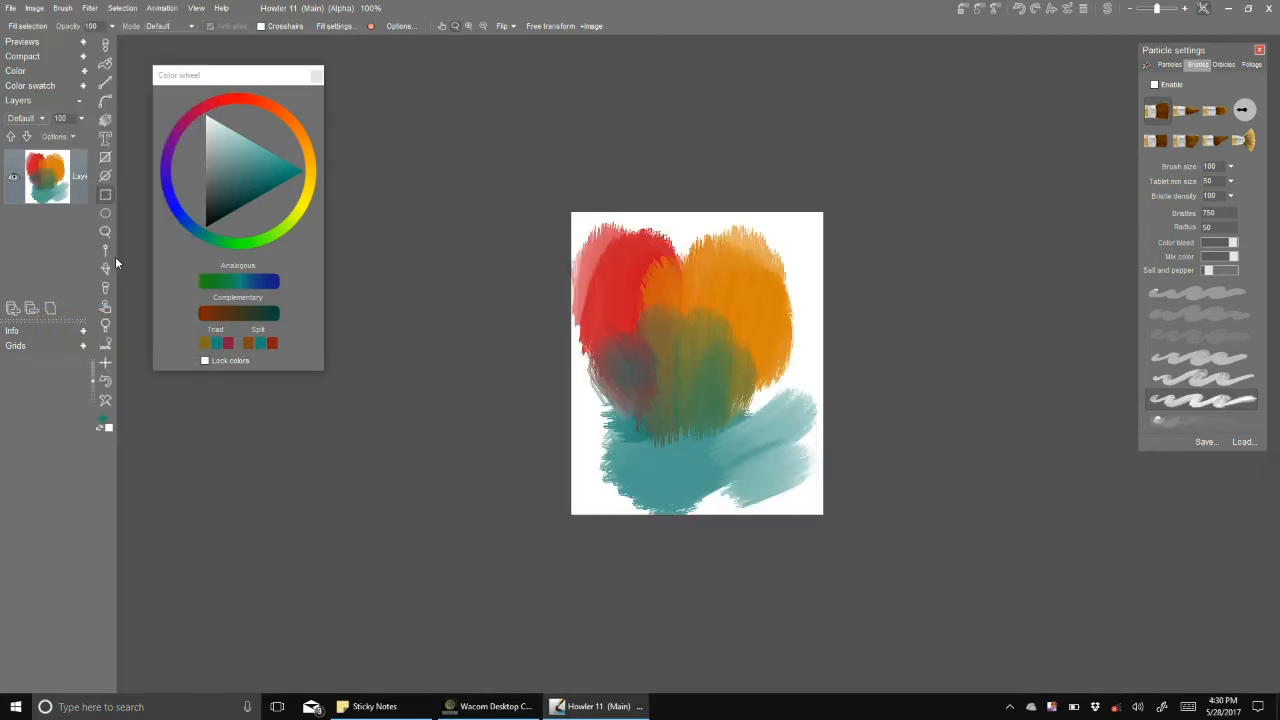
# - Open the cropped image in a floating reference window, make the window taller and place it left of the canvas
pyautogui.click(960, 12)
pyautogui.moveTo(188, 68); pyautogui.dragTo(954, 84)
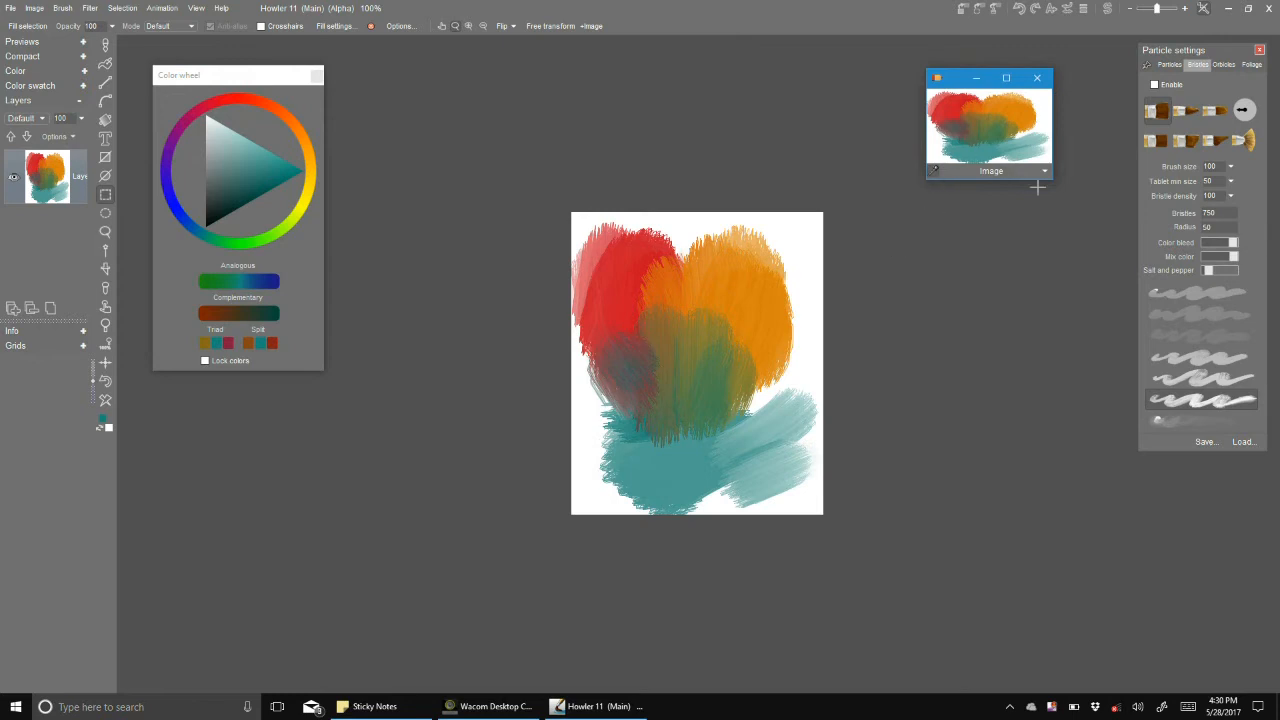
pyautogui.moveTo(1057, 181); pyautogui.dragTo(1061, 215)
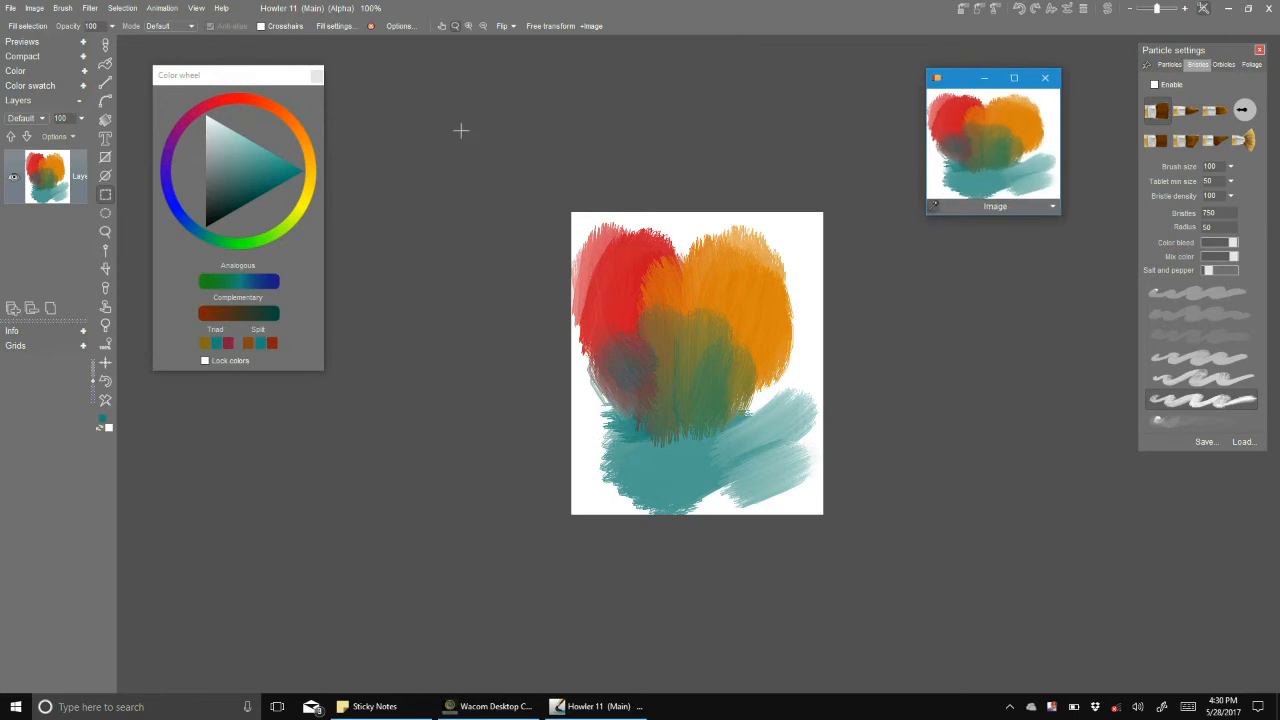
pyautogui.moveTo(964, 88); pyautogui.dragTo(302, 99)
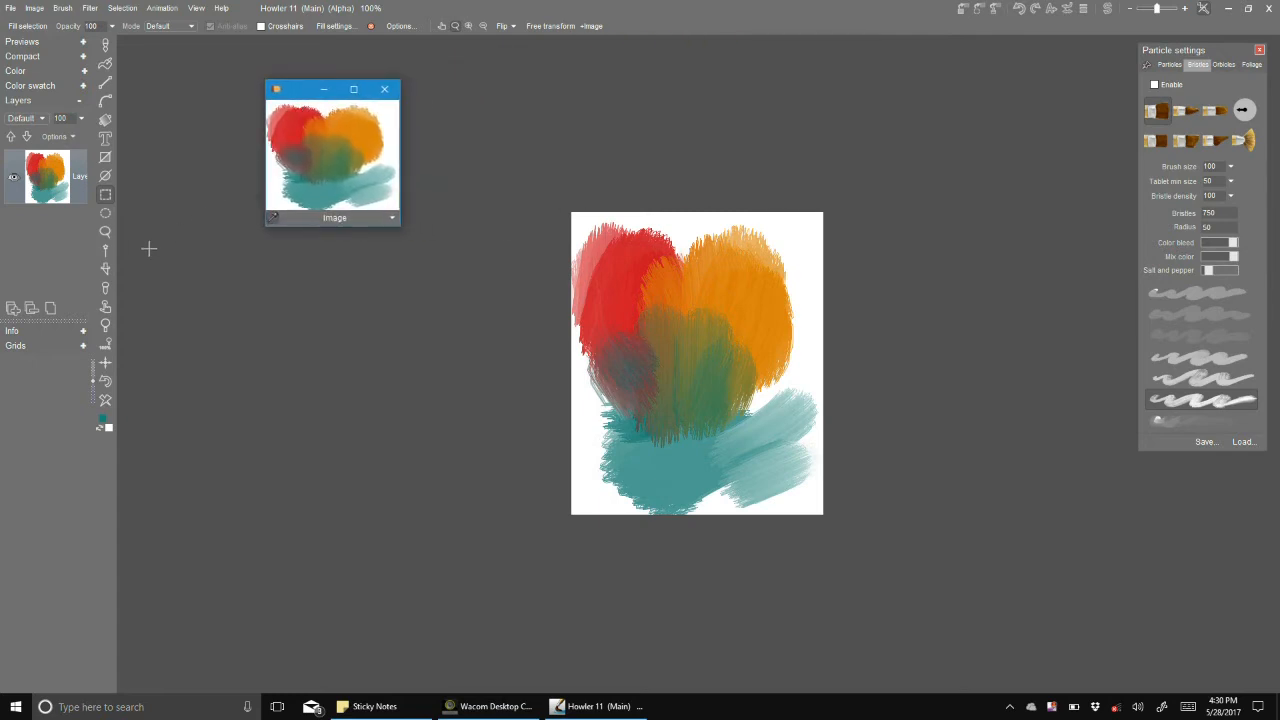
# - Close the current document, create a new 1280 x 720 HDTV 720p one, and move the reference window to the canvas's upper-left corner
pyautogui.click(10, 8)
pyautogui.click(30, 17)
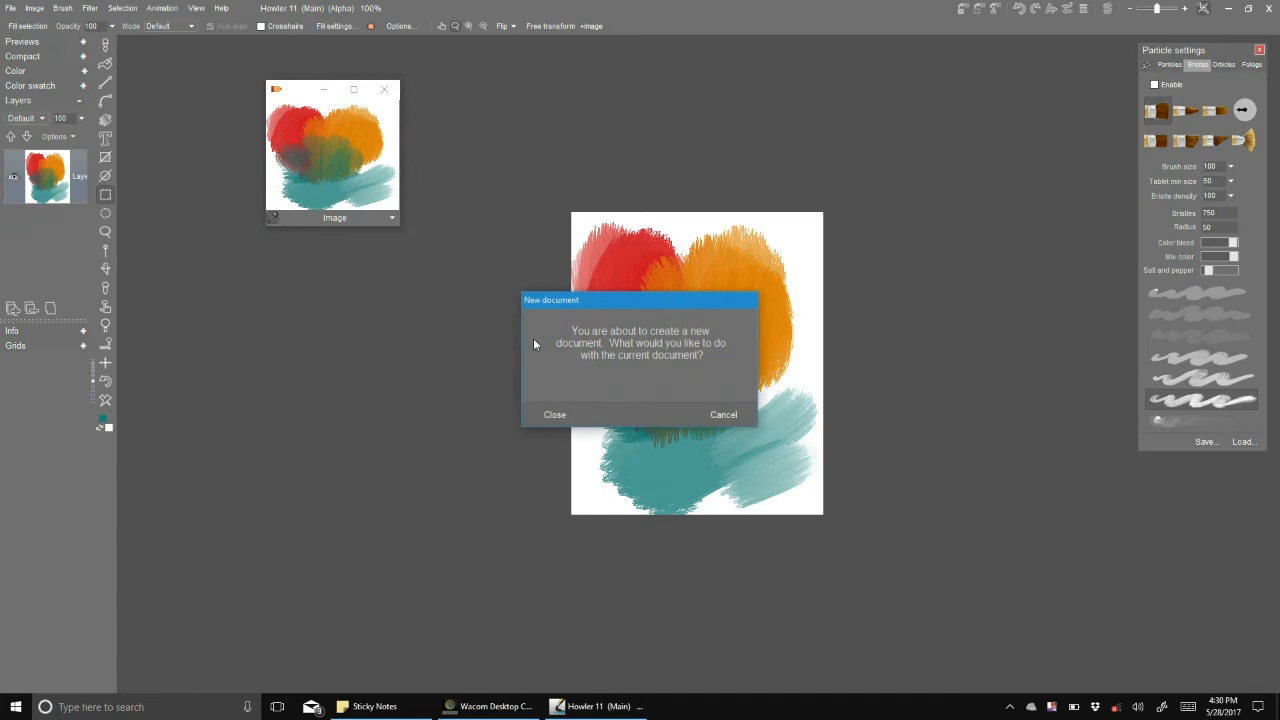
pyautogui.click(560, 414)
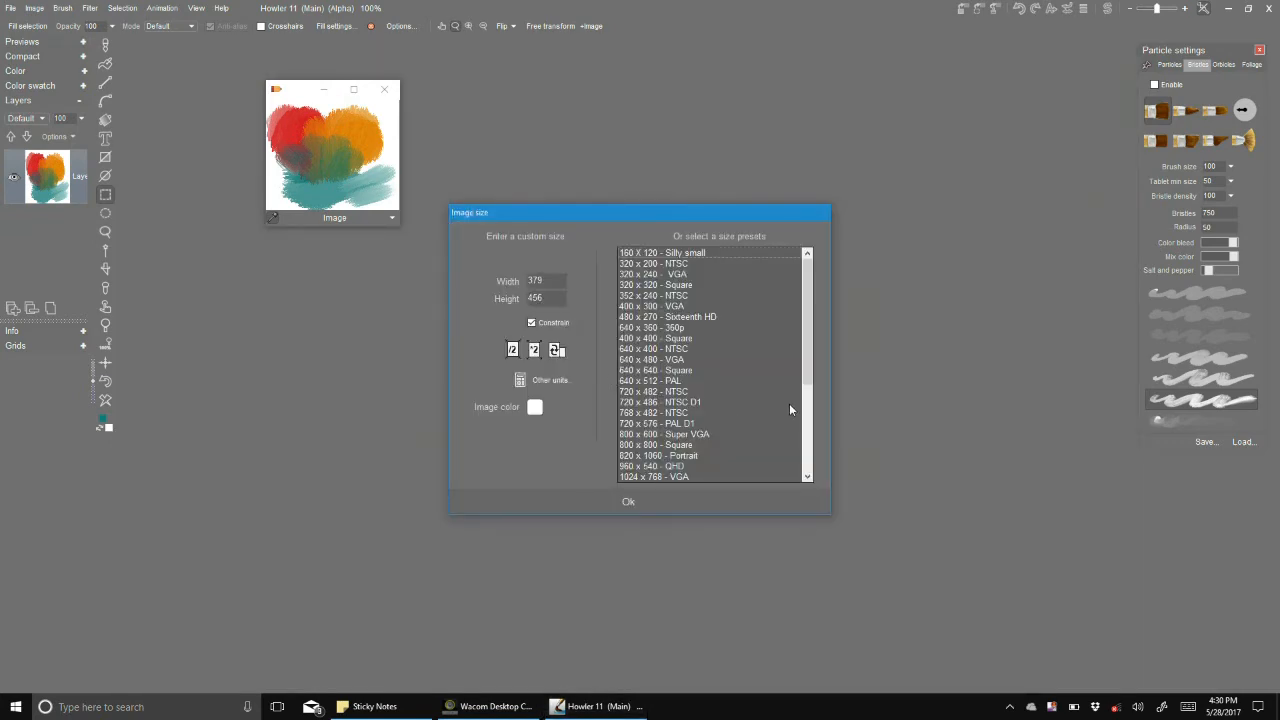
pyautogui.scroll(-5, 789, 403)
pyautogui.click(680, 360)
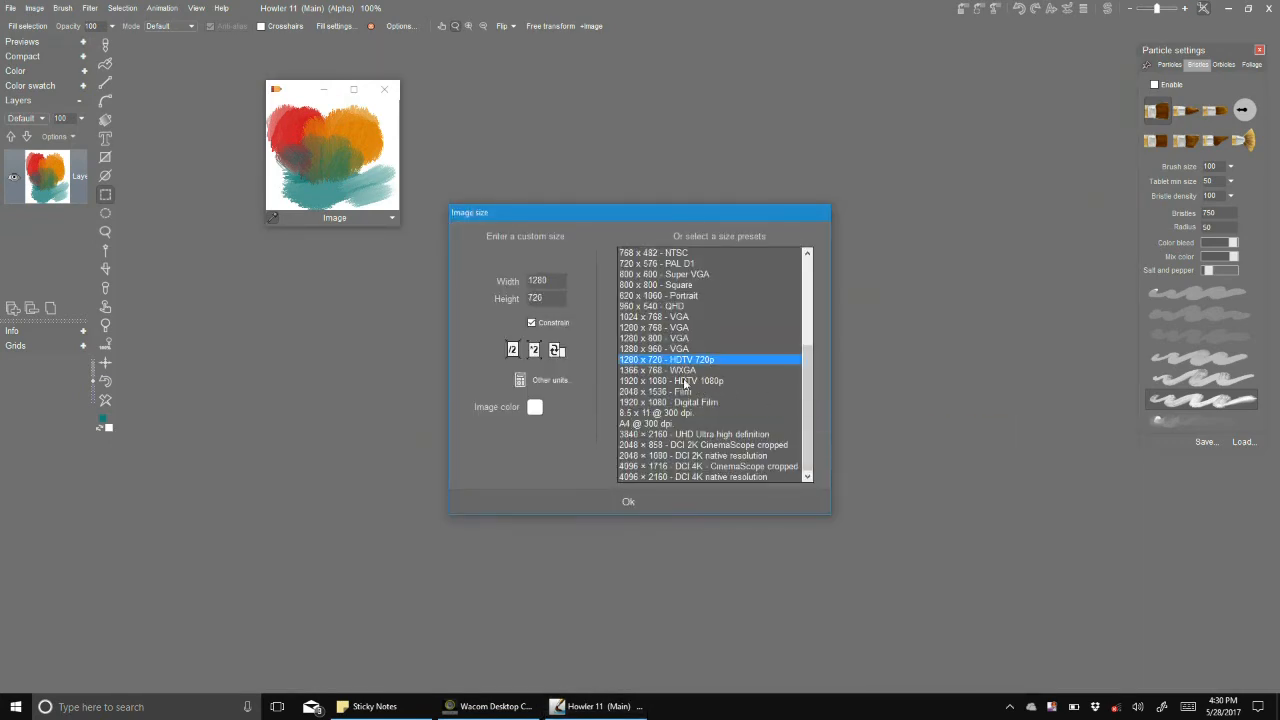
pyautogui.click(647, 502)
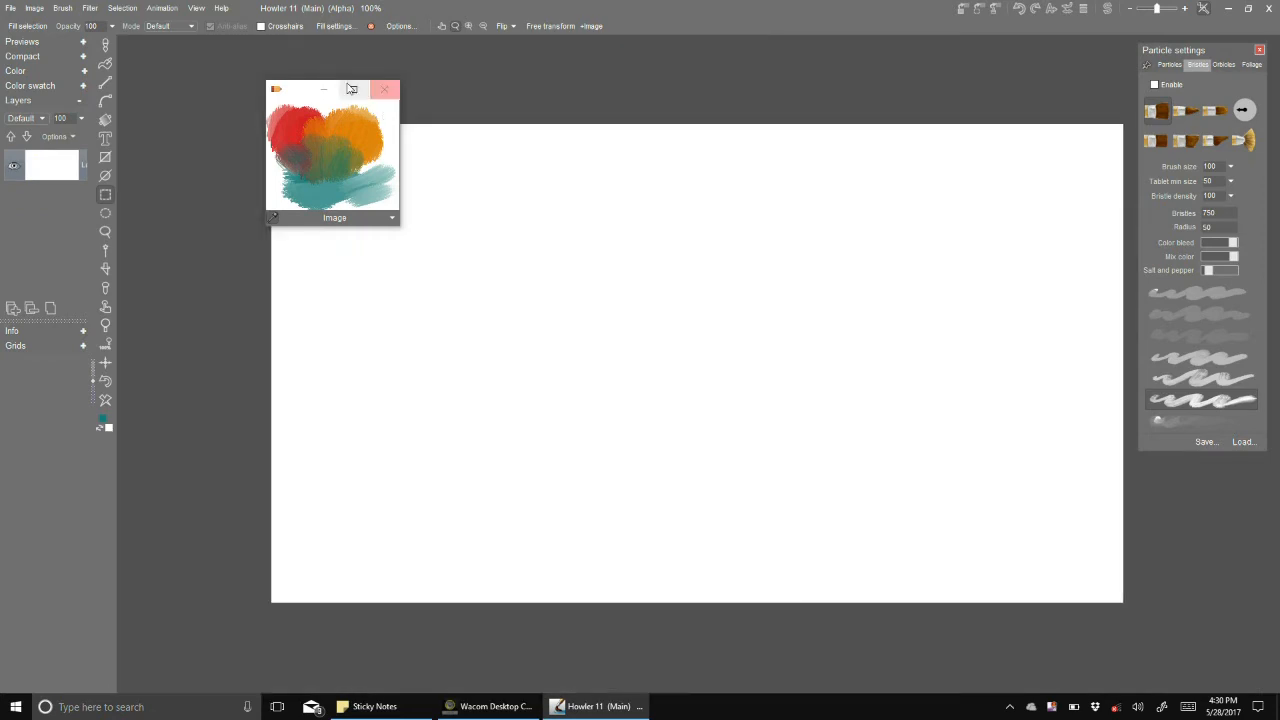
pyautogui.moveTo(301, 91); pyautogui.dragTo(178, 56)
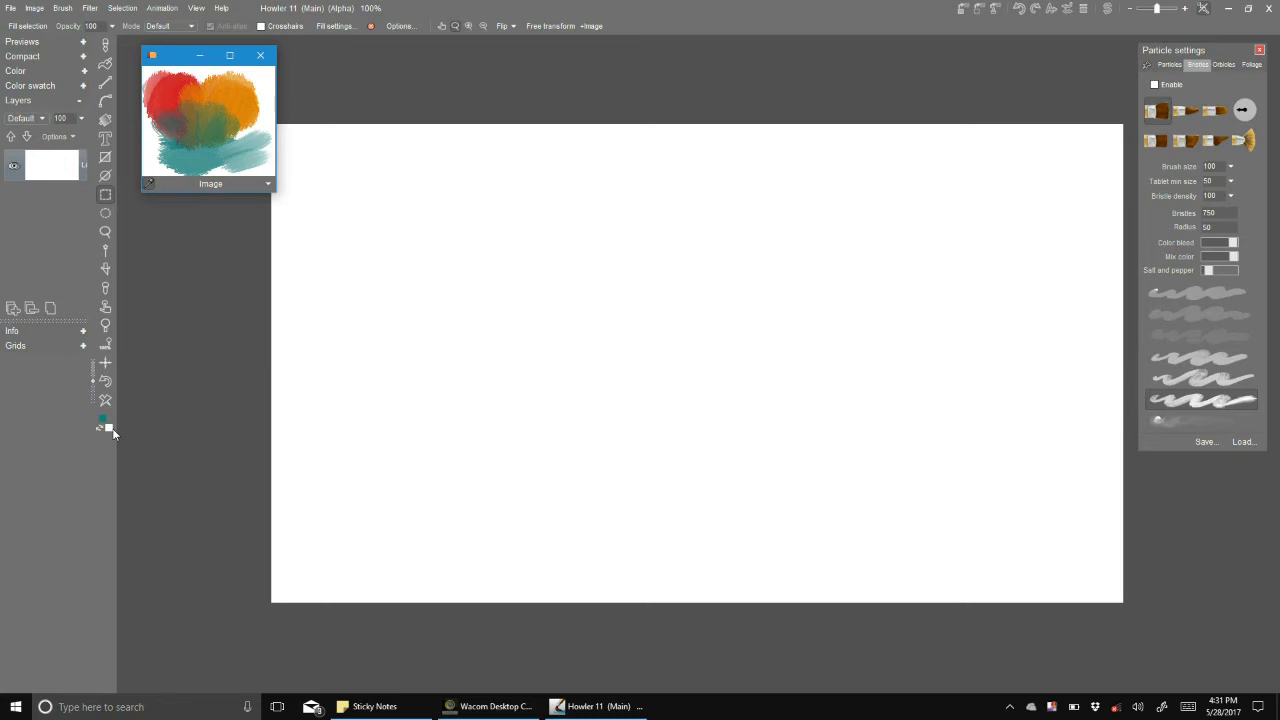
# - Move the particle settings closer to the canvas, choose the second bristle brush and set its tablet min size to 1
pyautogui.moveTo(1192, 51)
pyautogui.mouseDown()
pyautogui.moveTo(1172, 45)
pyautogui.moveTo(1180, 69)
pyautogui.mouseUp()
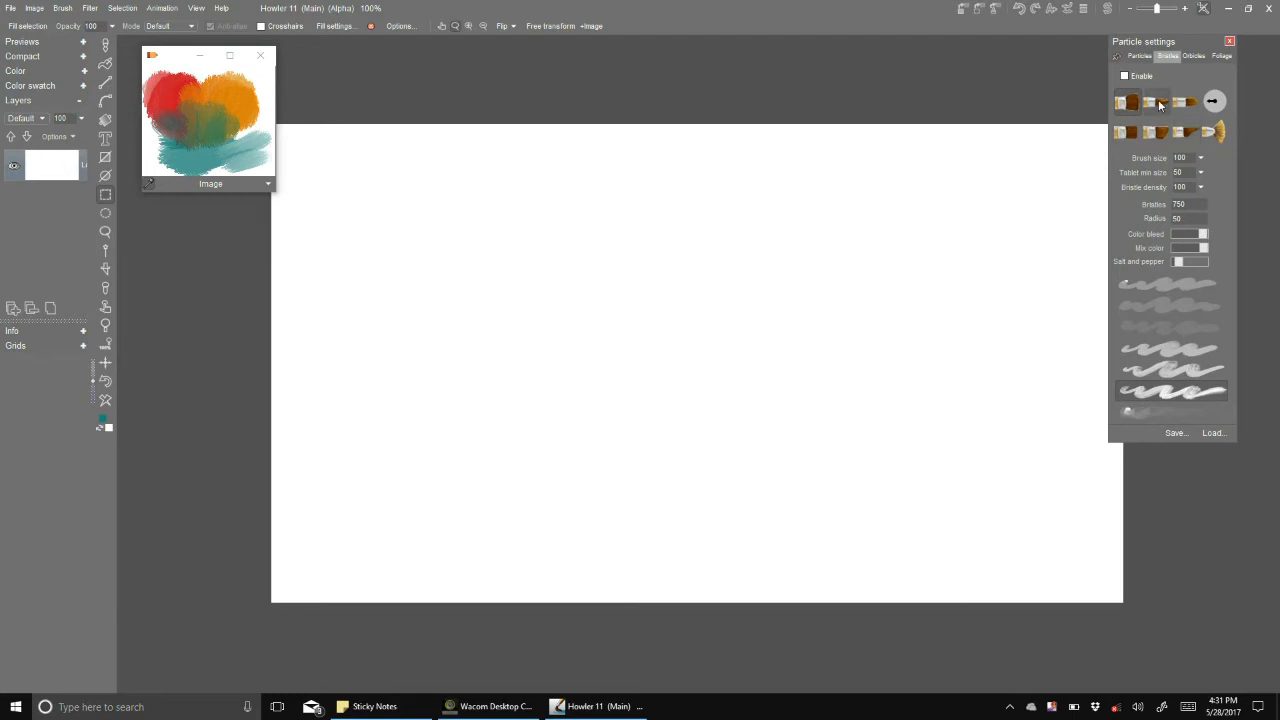
pyautogui.click(1157, 103)
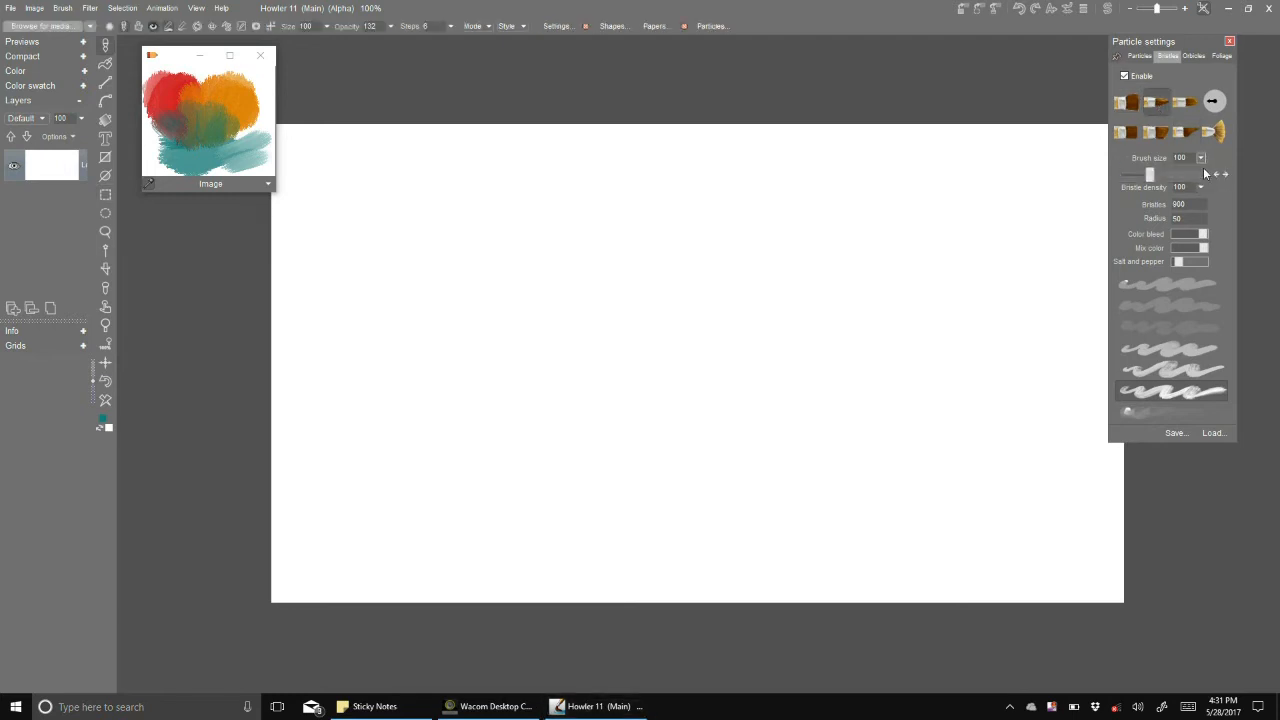
pyautogui.click(1201, 173)
pyautogui.moveTo(1152, 191); pyautogui.dragTo(1120, 191)
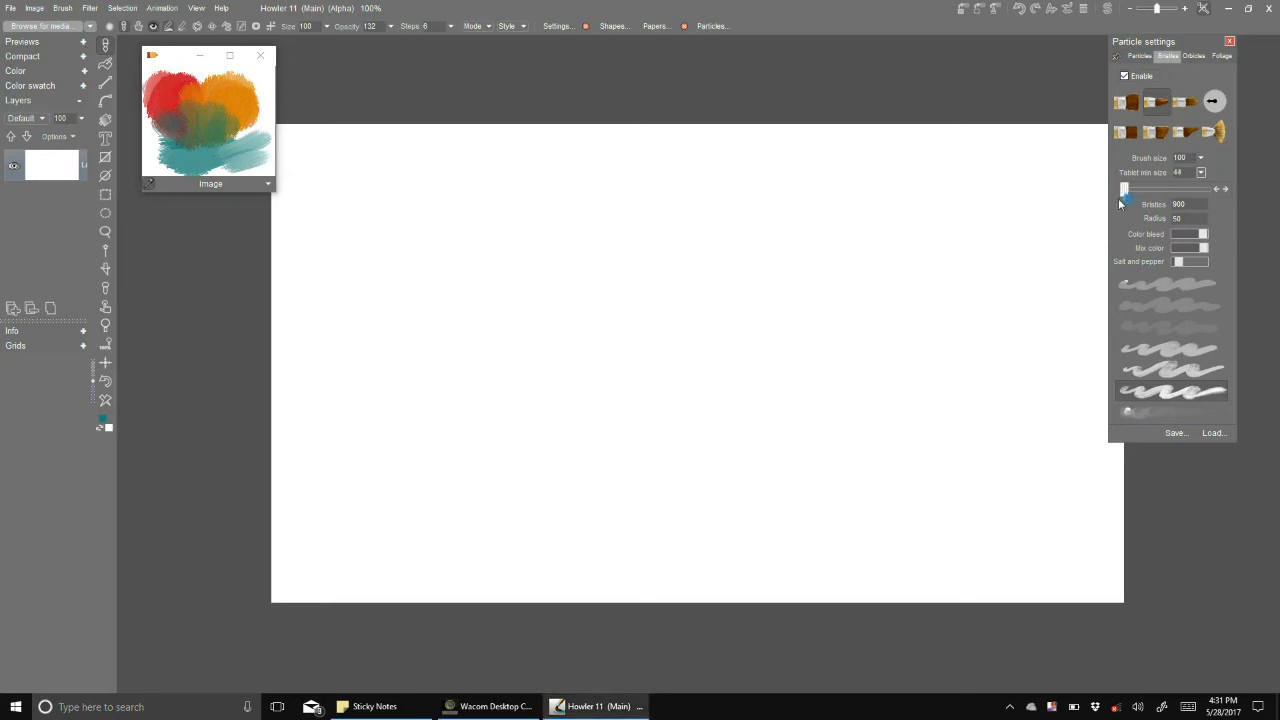
# - Try a broad teal zigzag stroke and a copy of the reference image on the canvas, clearing the canvas after each
pyautogui.moveTo(737, 230)
pyautogui.mouseDown()
pyautogui.moveTo(851, 237)
pyautogui.moveTo(856, 335)
pyautogui.moveTo(789, 466)
pyautogui.moveTo(734, 469)
pyautogui.moveTo(674, 440)
pyautogui.moveTo(602, 394)
pyautogui.moveTo(560, 328)
pyautogui.mouseUp()
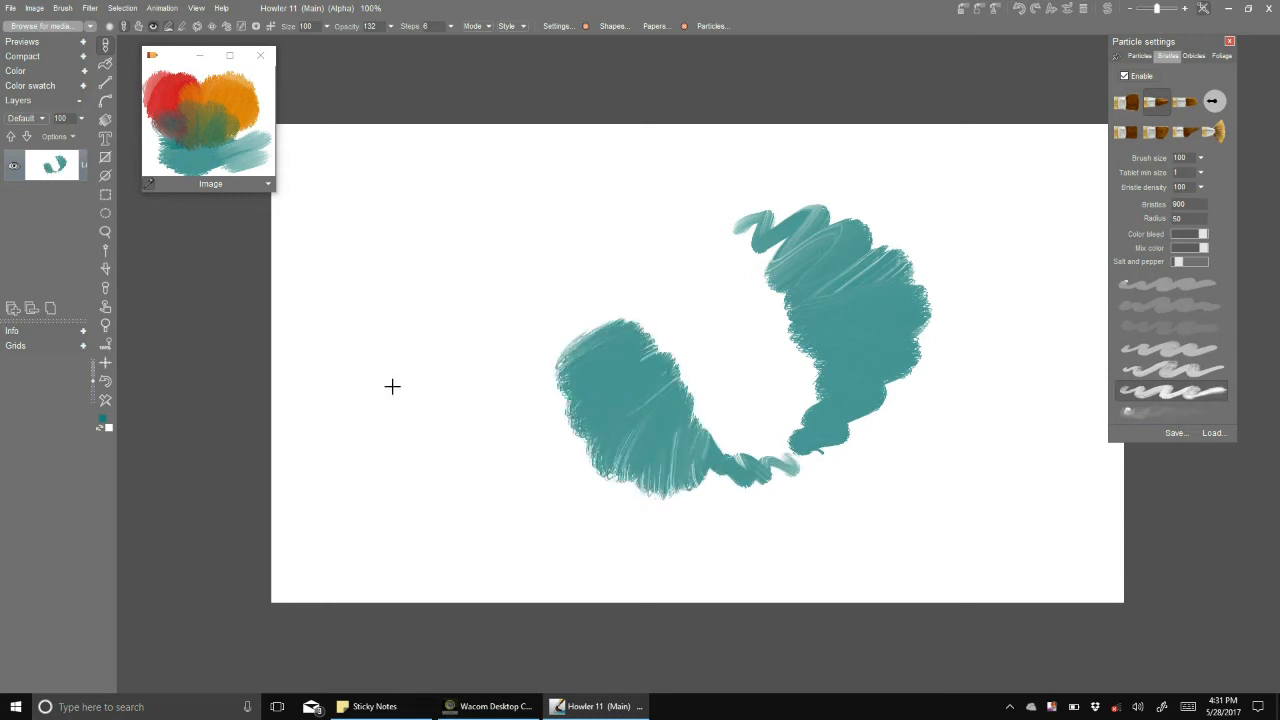
pyautogui.click(108, 403)
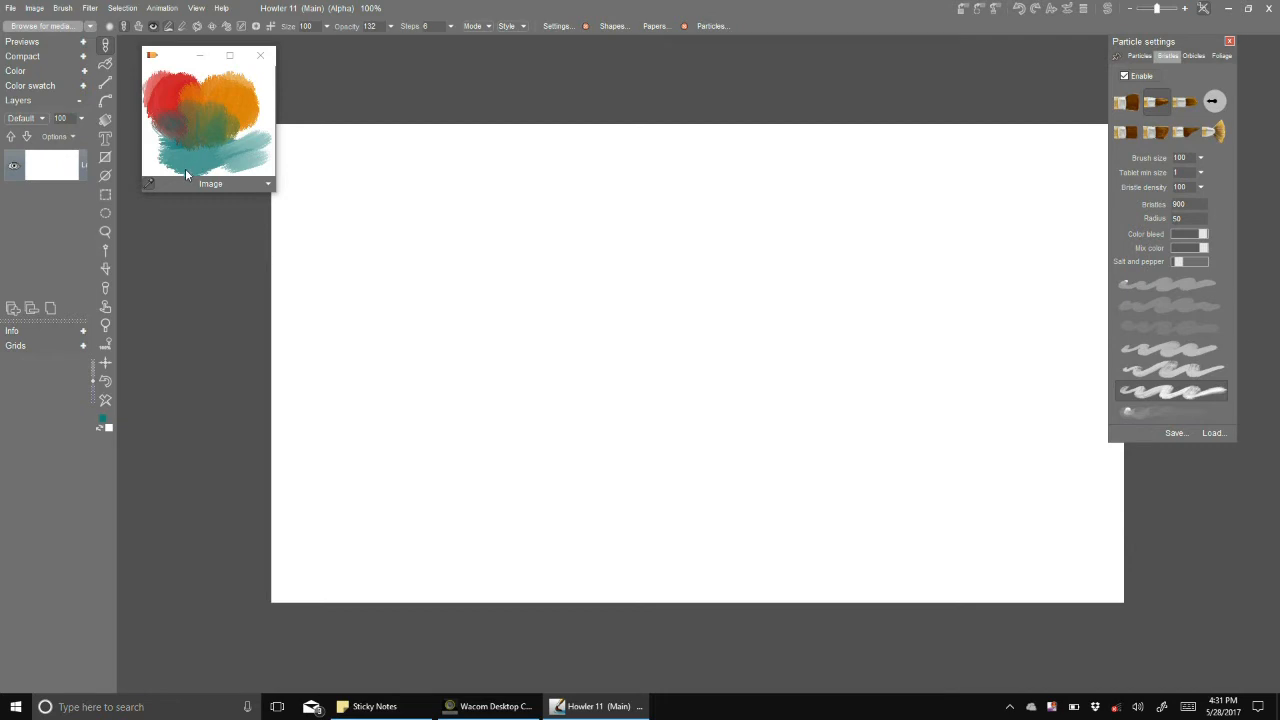
pyautogui.click(149, 184)
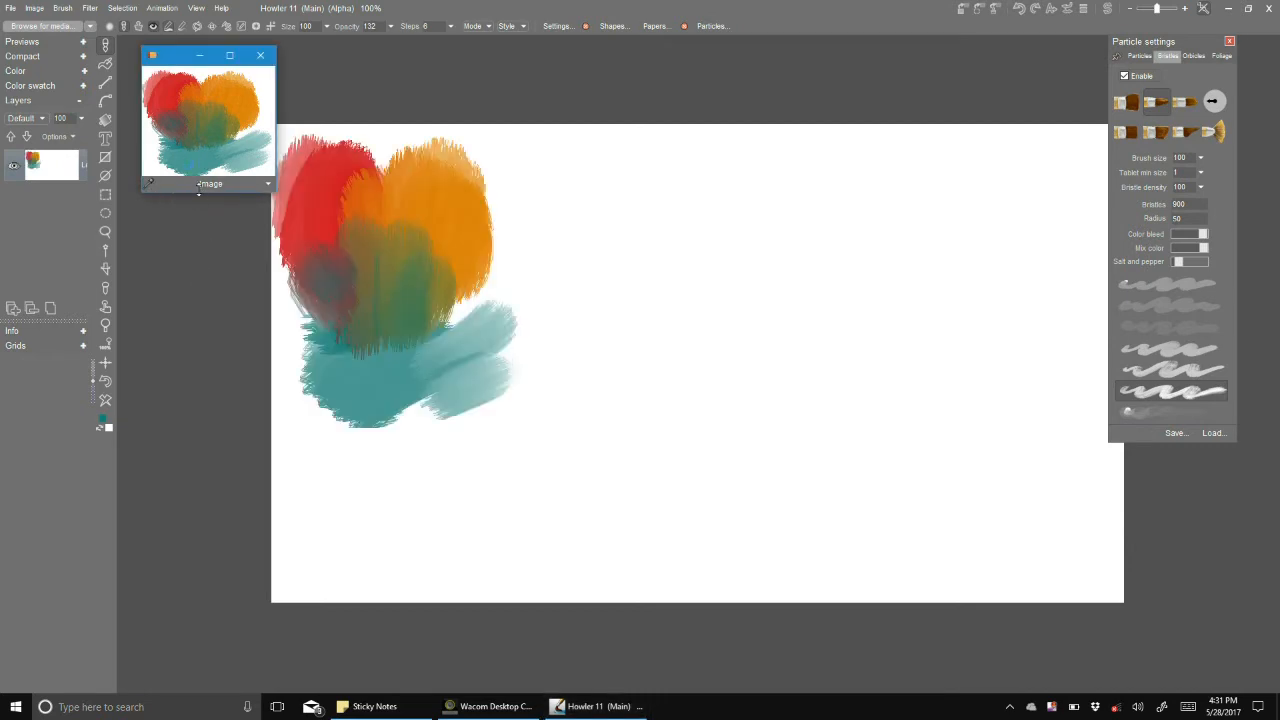
pyautogui.click(108, 400)
pyautogui.click(149, 183)
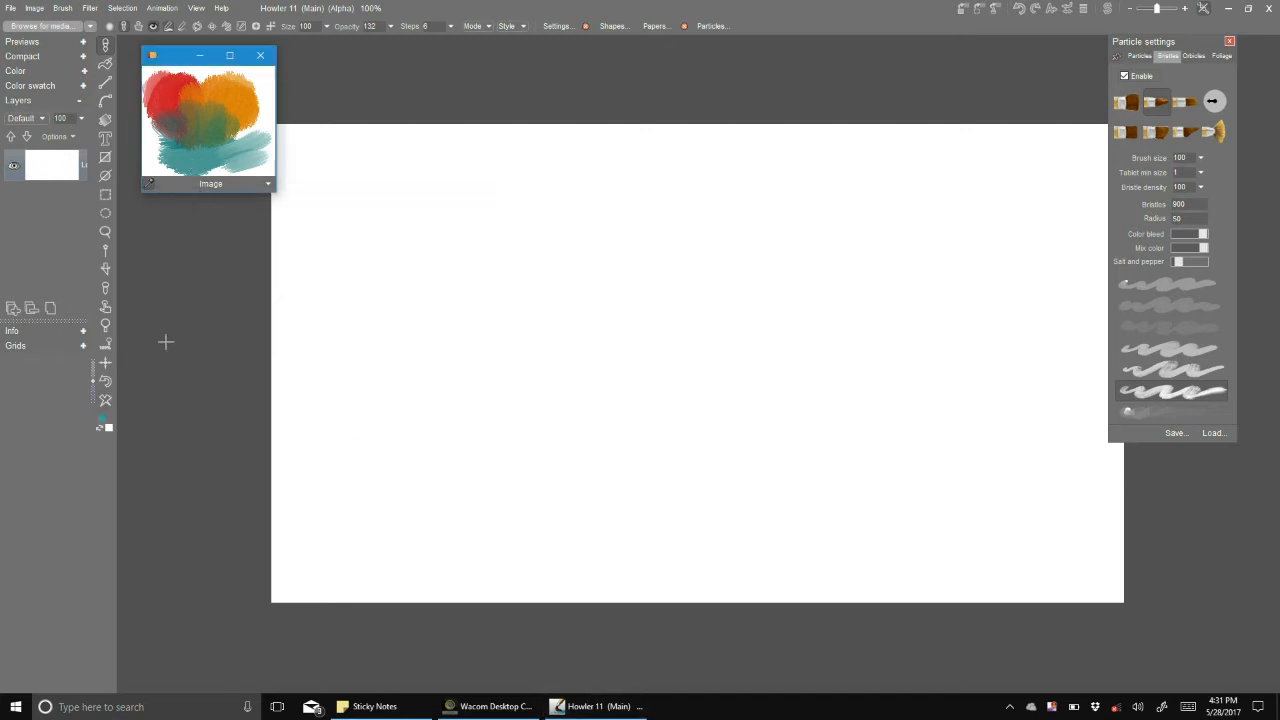
# - Swap the foreground and background colors, clear the canvas to teal, and move the reference window to the canvas's top edge
pyautogui.click(99, 427)
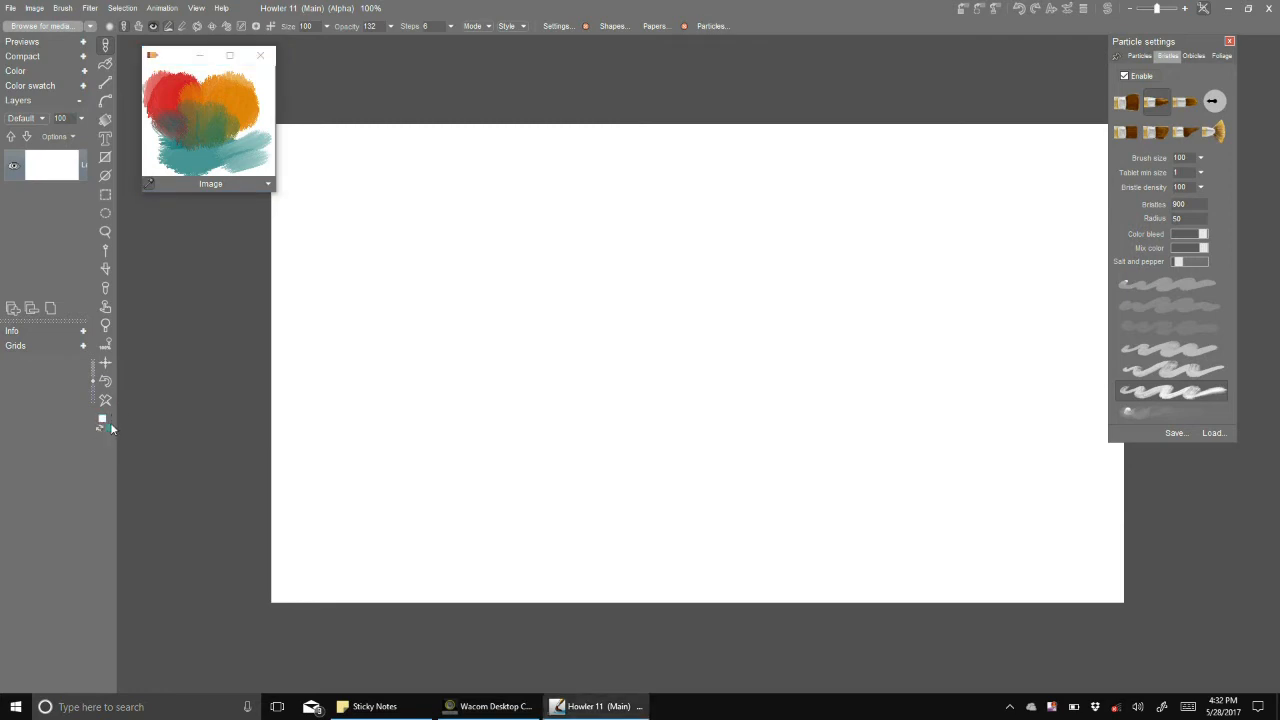
pyautogui.click(106, 400)
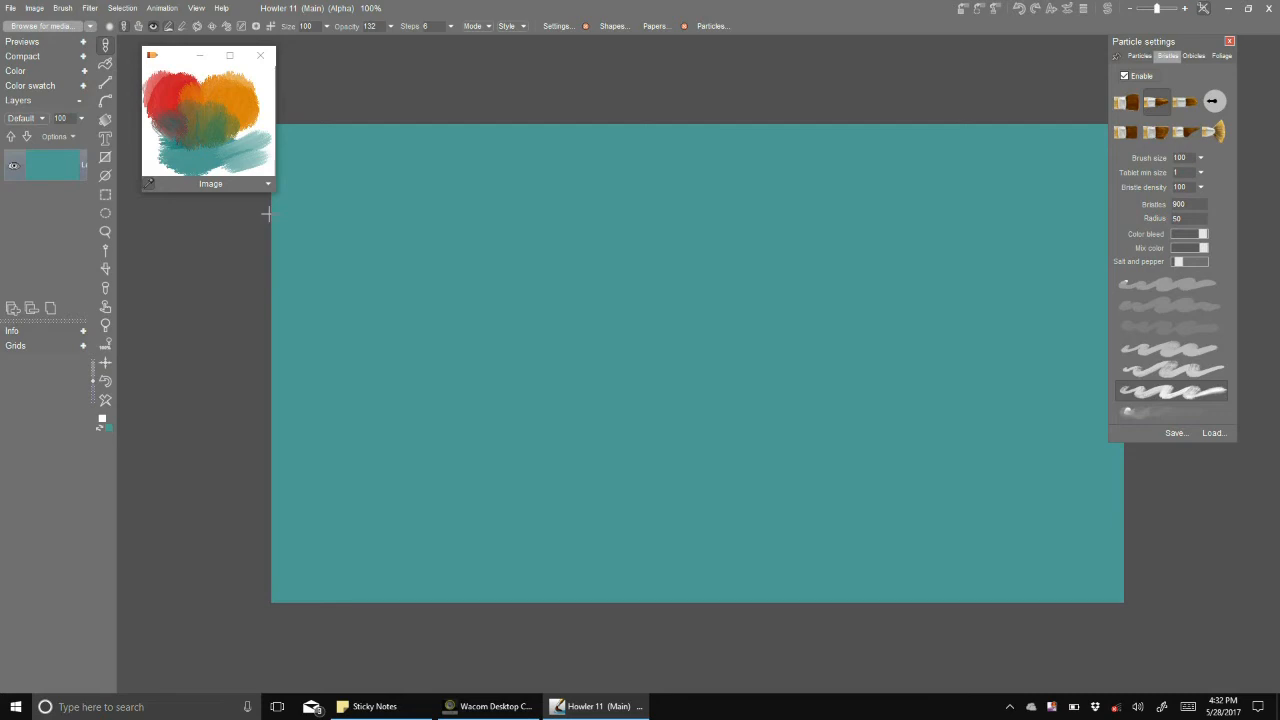
pyautogui.moveTo(204, 57); pyautogui.dragTo(558, 49)
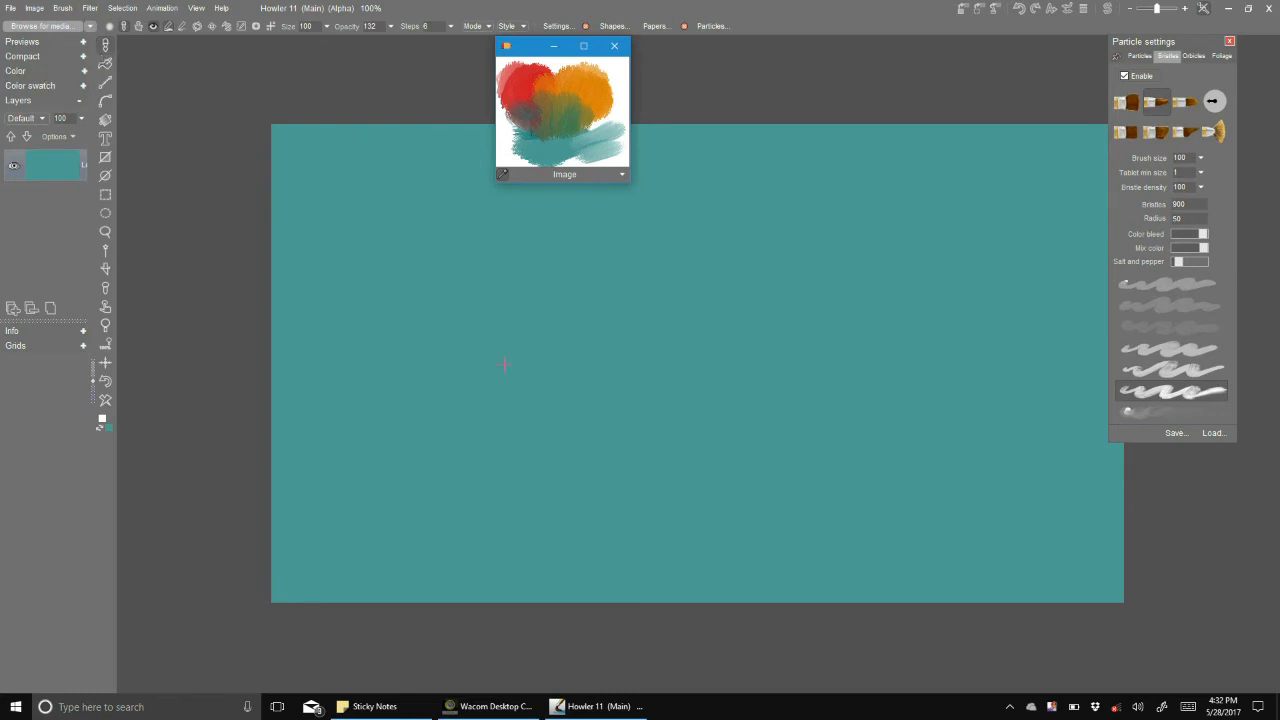
pyautogui.click(519, 705)
pyautogui.click(521, 705)
pyautogui.rightClick(1053, 707)
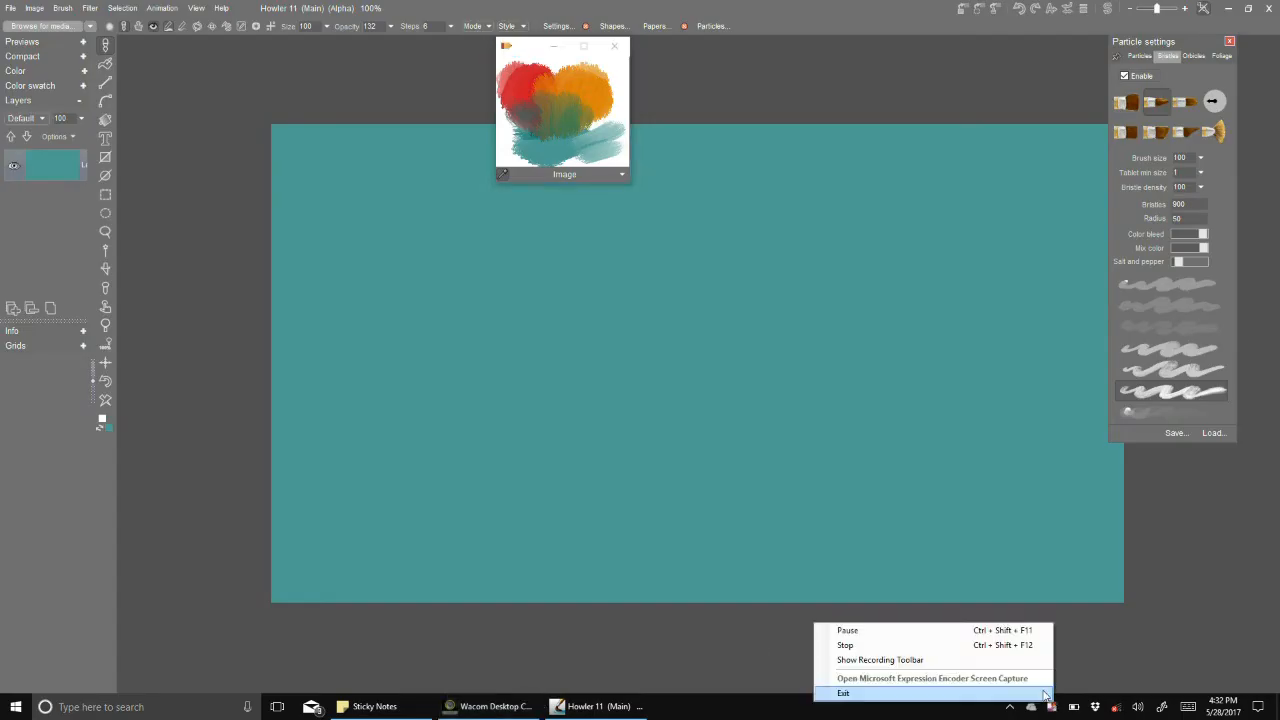
pyautogui.click(995, 646)
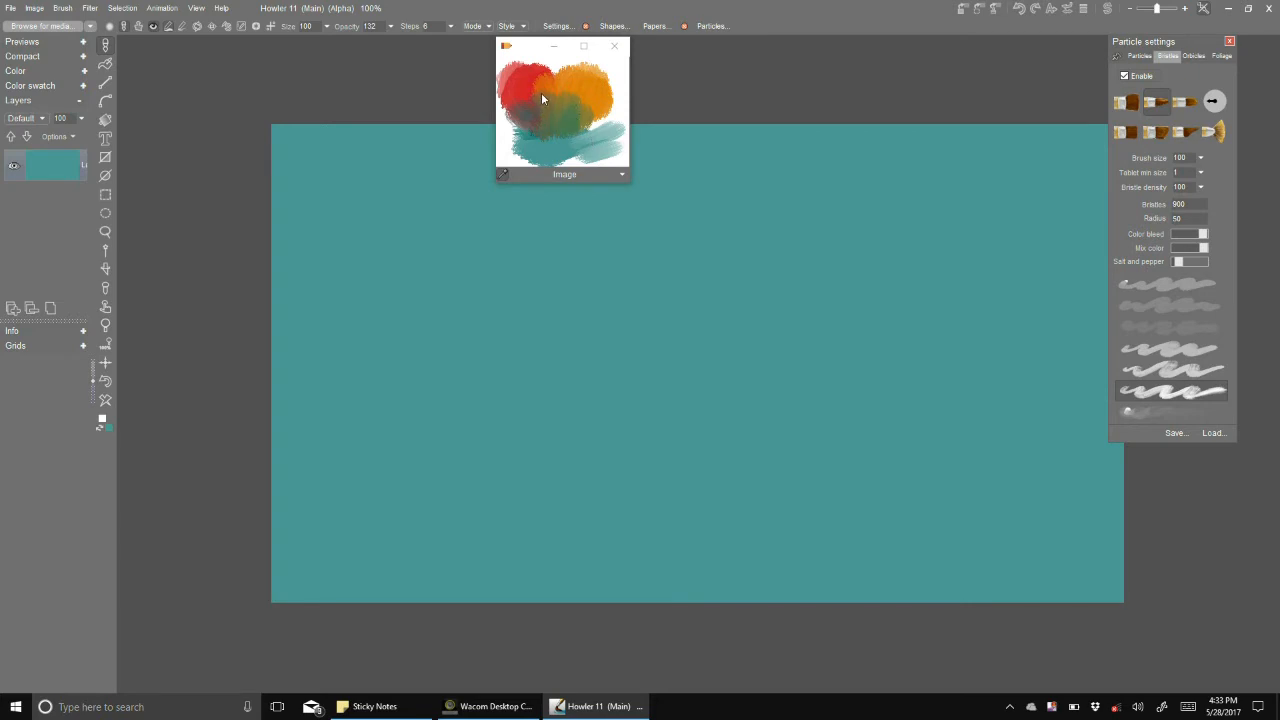
# - Paint an orange rosebud shape near the canvas center and add red strokes to its left side and top, sampling both colors from the reference image
pyautogui.click(585, 91)
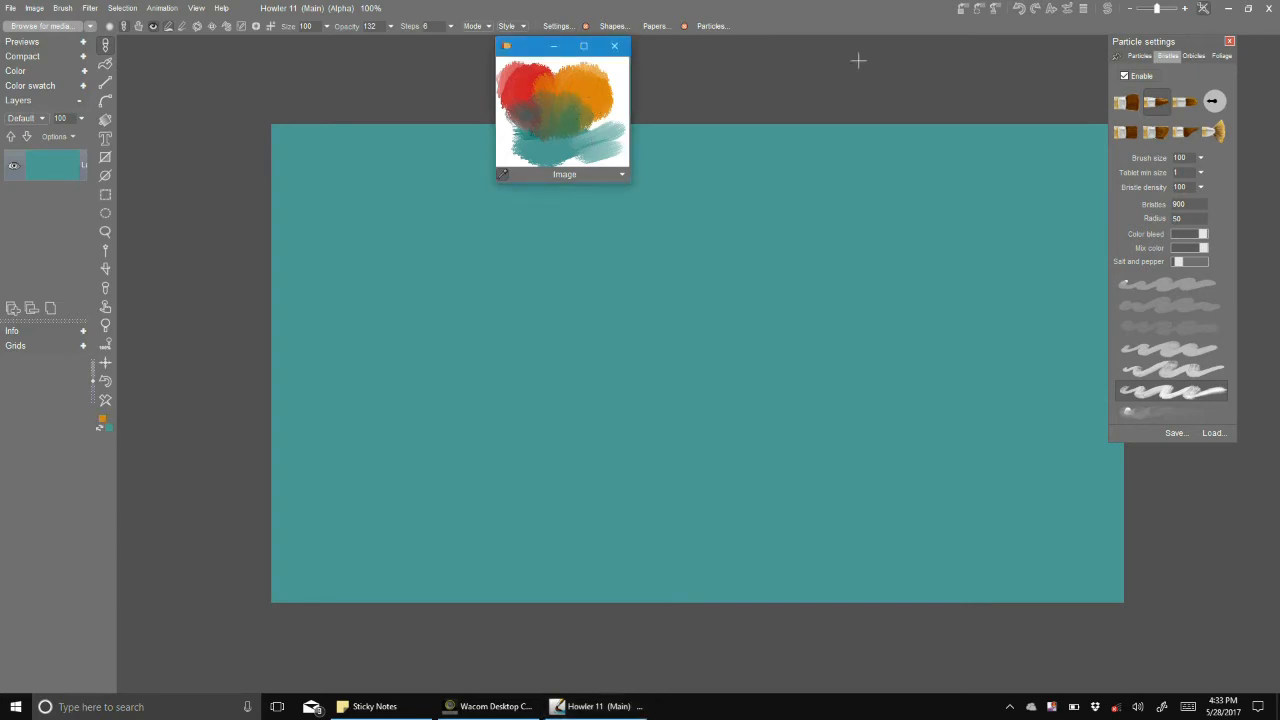
pyautogui.click(725, 284)
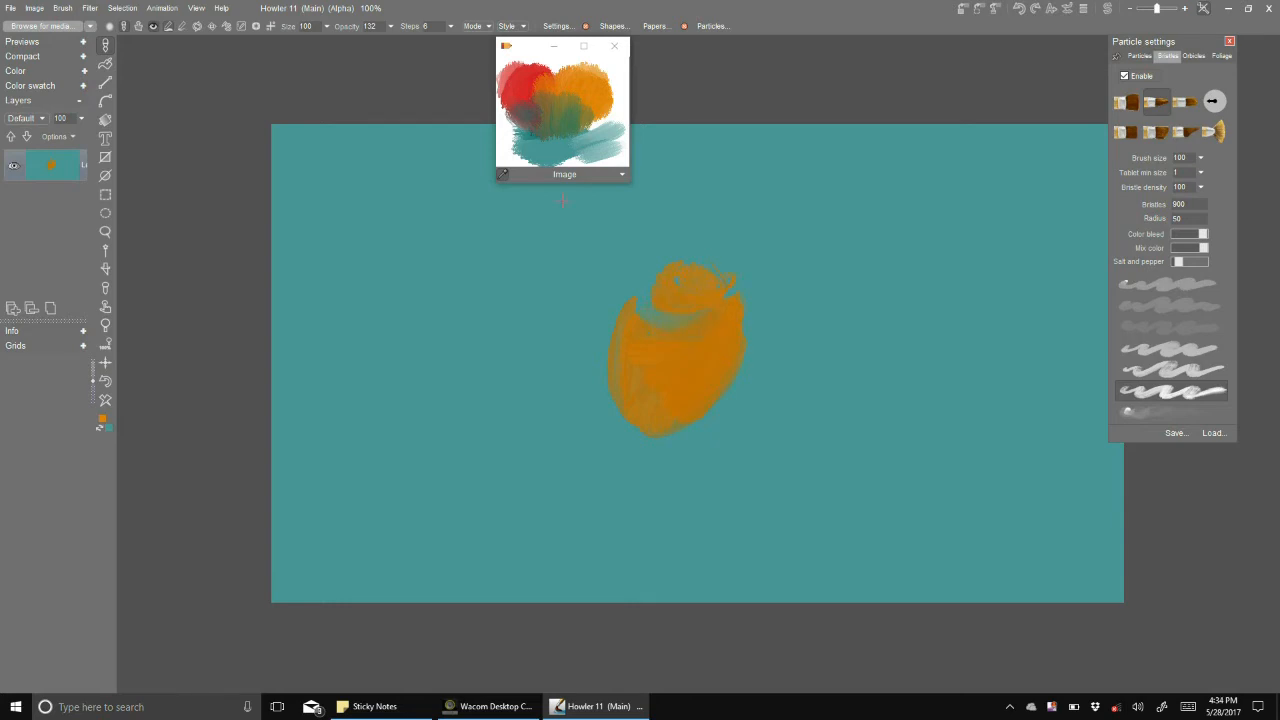
pyautogui.click(528, 85)
pyautogui.moveTo(672, 302)
pyautogui.mouseDown()
pyautogui.moveTo(706, 293)
pyautogui.moveTo(655, 303)
pyautogui.moveTo(625, 348)
pyautogui.moveTo(632, 430)
pyautogui.moveTo(682, 388)
pyautogui.moveTo(650, 368)
pyautogui.moveTo(700, 342)
pyautogui.moveTo(685, 309)
pyautogui.mouseUp()
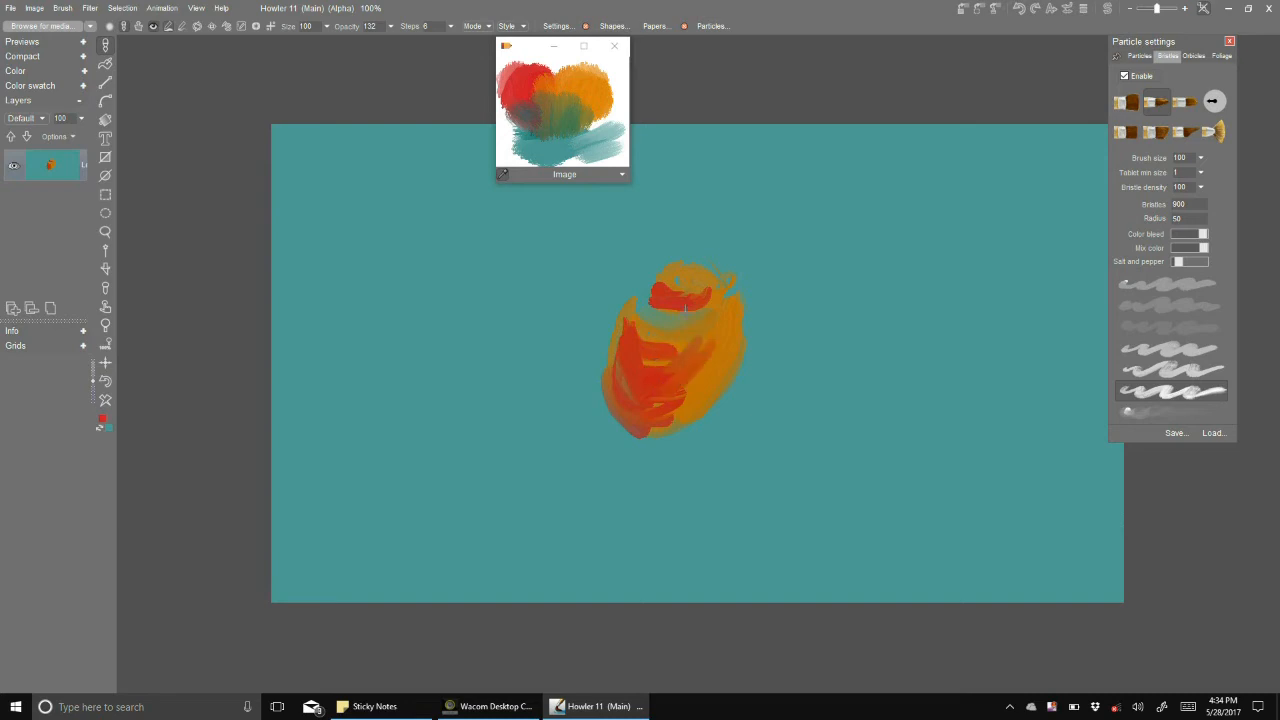
# - Sample a red-orange from the reference image and blend it across the rosebud's right side and top
pyautogui.click(547, 110)
pyautogui.moveTo(726, 345)
pyautogui.mouseDown()
pyautogui.moveTo(670, 358)
pyautogui.moveTo(705, 352)
pyautogui.moveTo(665, 388)
pyautogui.mouseUp()
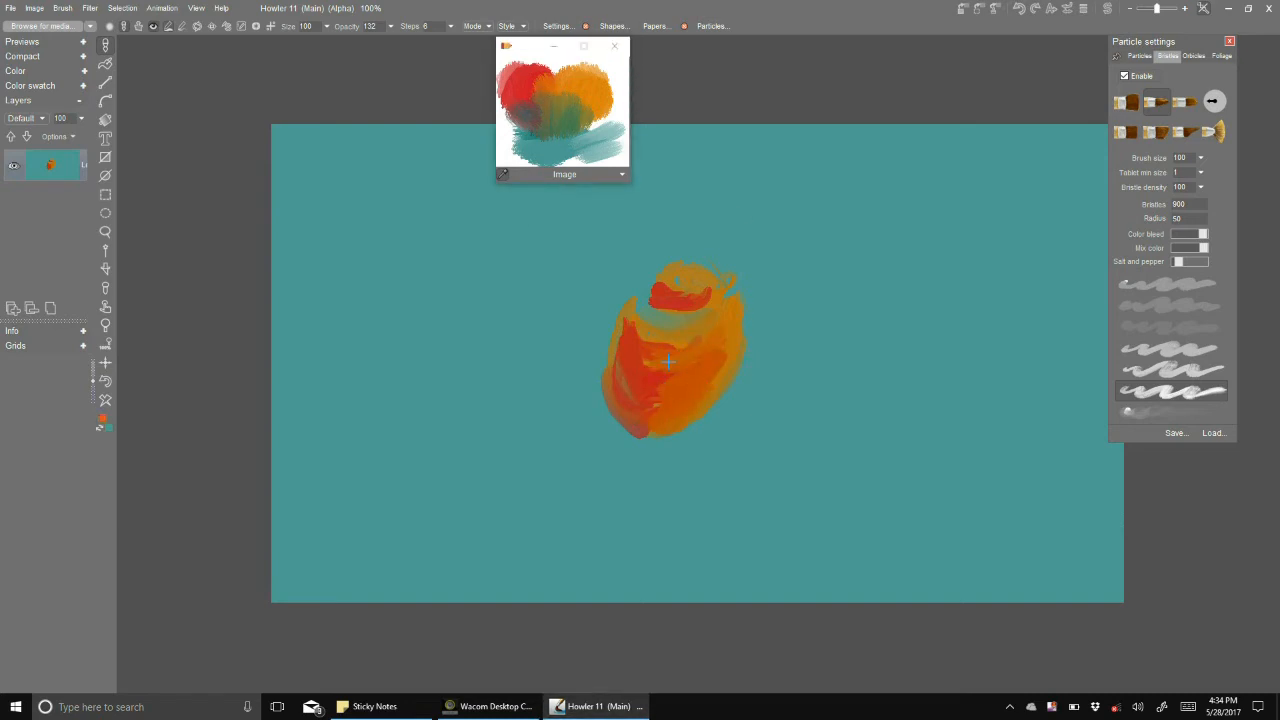
pyautogui.moveTo(661, 262)
pyautogui.mouseDown()
pyautogui.moveTo(670, 288)
pyautogui.moveTo(700, 284)
pyautogui.moveTo(660, 305)
pyautogui.moveTo(682, 309)
pyautogui.mouseUp()
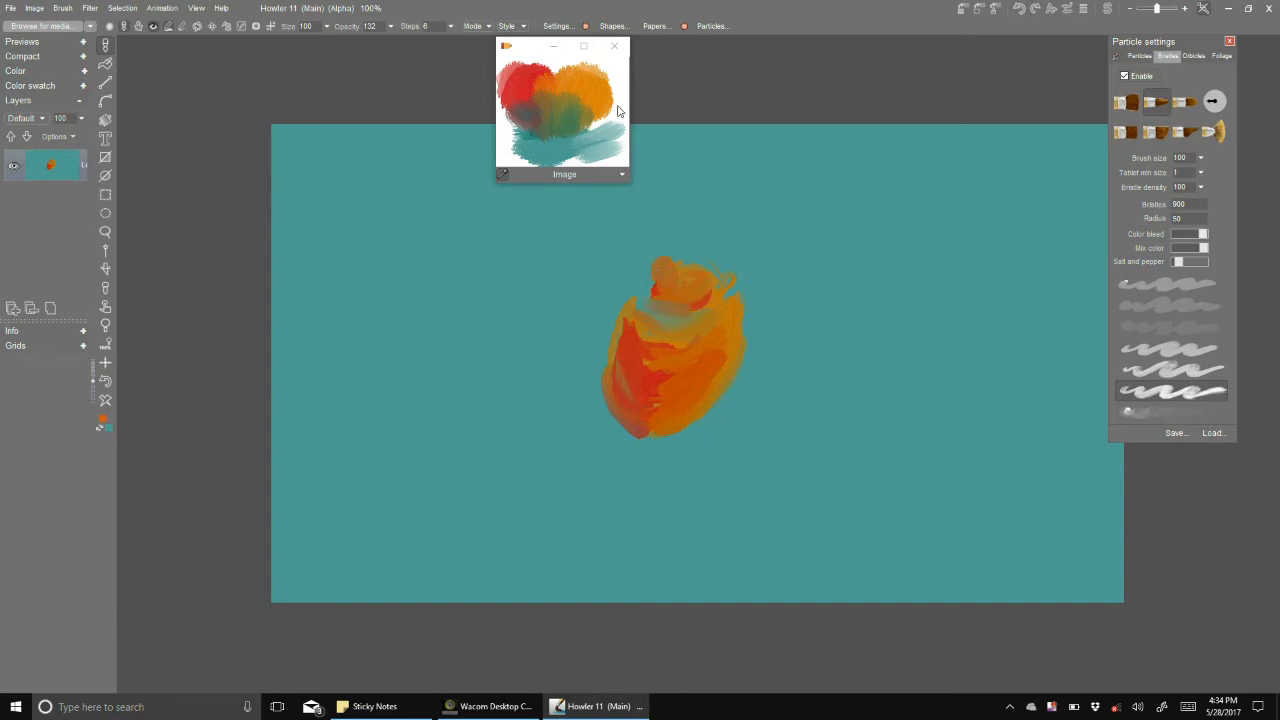
# - Sample white from the reference image and paint highlights along the rosebud's right edge, upper rim and top
pyautogui.click(622, 112)
pyautogui.moveTo(630, 312)
pyautogui.mouseDown()
pyautogui.moveTo(700, 348)
pyautogui.moveTo(730, 308)
pyautogui.moveTo(722, 350)
pyautogui.moveTo(678, 414)
pyautogui.mouseUp()
pyautogui.moveTo(661, 293)
pyautogui.mouseDown()
pyautogui.moveTo(678, 298)
pyautogui.moveTo(648, 280)
pyautogui.moveTo(684, 266)
pyautogui.moveTo(706, 280)
pyautogui.moveTo(660, 292)
pyautogui.moveTo(645, 312)
pyautogui.moveTo(647, 285)
pyautogui.mouseUp()
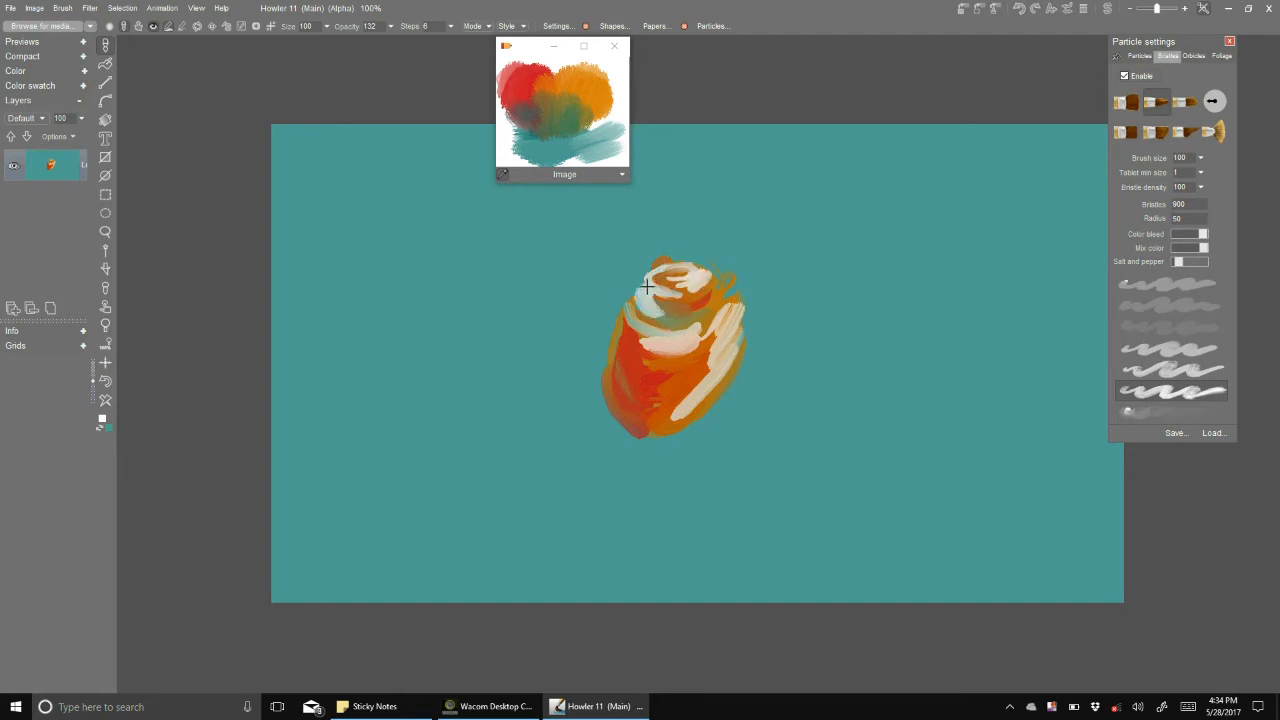
# - Sample orange from the reference image, blend it over the white highlights, and add brown shading around the rosebud's top
pyautogui.click(567, 90)
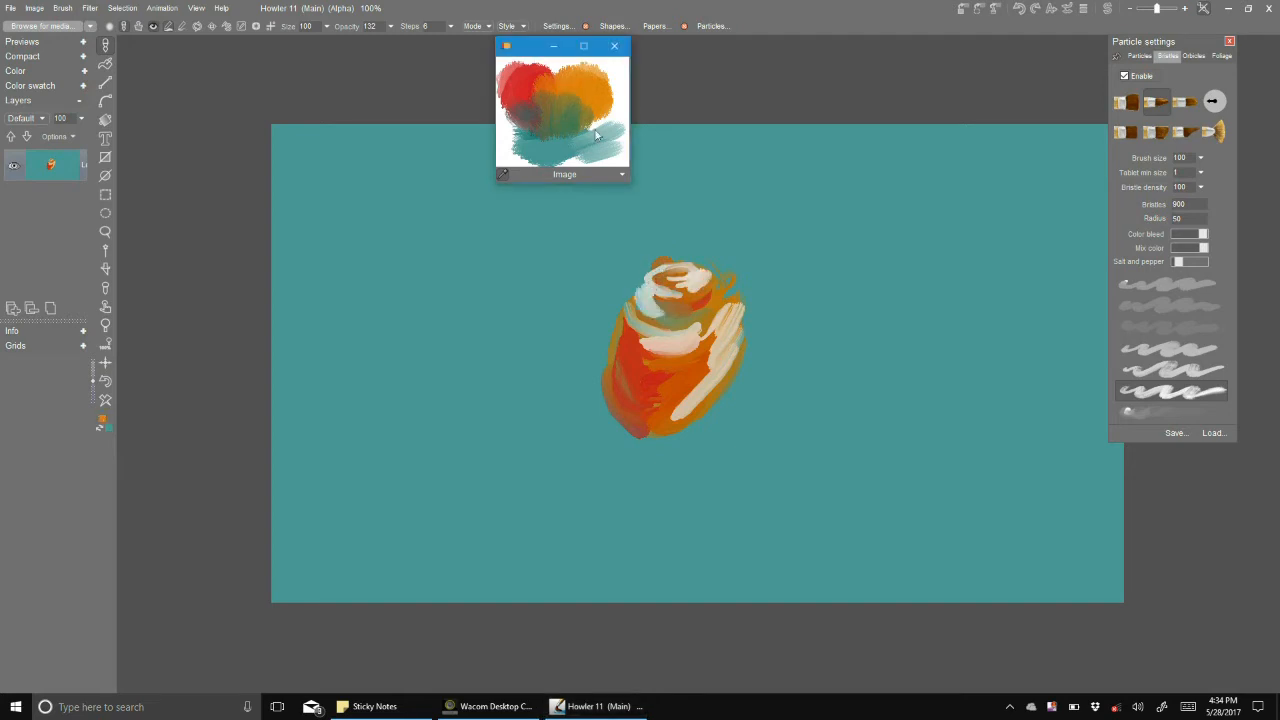
pyautogui.moveTo(648, 309)
pyautogui.mouseDown()
pyautogui.moveTo(694, 275)
pyautogui.moveTo(640, 297)
pyautogui.mouseUp()
pyautogui.moveTo(722, 316)
pyautogui.mouseDown()
pyautogui.moveTo(708, 380)
pyautogui.moveTo(652, 428)
pyautogui.mouseUp()
pyautogui.moveTo(638, 326)
pyautogui.mouseDown()
pyautogui.moveTo(680, 350)
pyautogui.moveTo(700, 330)
pyautogui.moveTo(646, 280)
pyautogui.moveTo(650, 316)
pyautogui.mouseUp()
pyautogui.moveTo(706, 273)
pyautogui.mouseDown()
pyautogui.moveTo(694, 302)
pyautogui.moveTo(648, 318)
pyautogui.moveTo(723, 300)
pyautogui.moveTo(692, 300)
pyautogui.mouseUp()
# - Sample red from the reference image and paint it under the rosebud's top and along its left edge
pyautogui.click(543, 101)
pyautogui.click(530, 106)
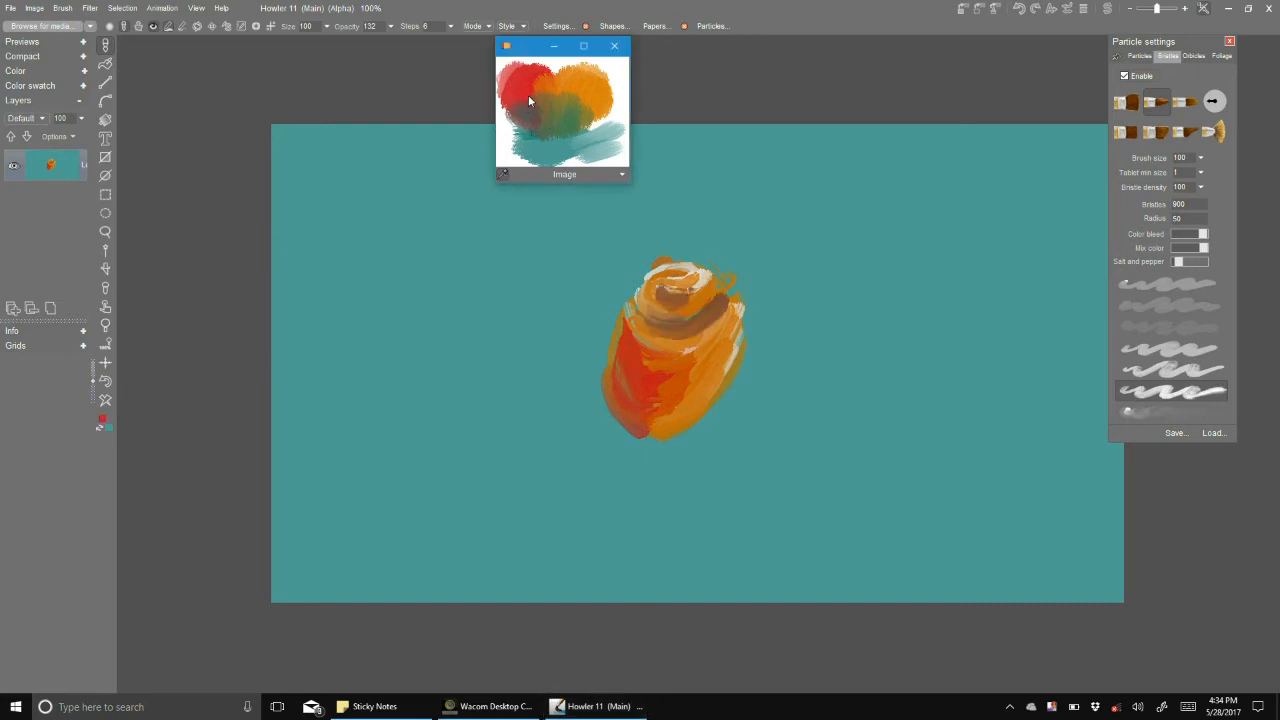
pyautogui.moveTo(690, 290)
pyautogui.mouseDown()
pyautogui.moveTo(660, 300)
pyautogui.moveTo(680, 318)
pyautogui.moveTo(705, 312)
pyautogui.moveTo(700, 330)
pyautogui.moveTo(617, 307)
pyautogui.moveTo(643, 400)
pyautogui.mouseUp()
pyautogui.moveTo(652, 269); pyautogui.dragTo(634, 293)
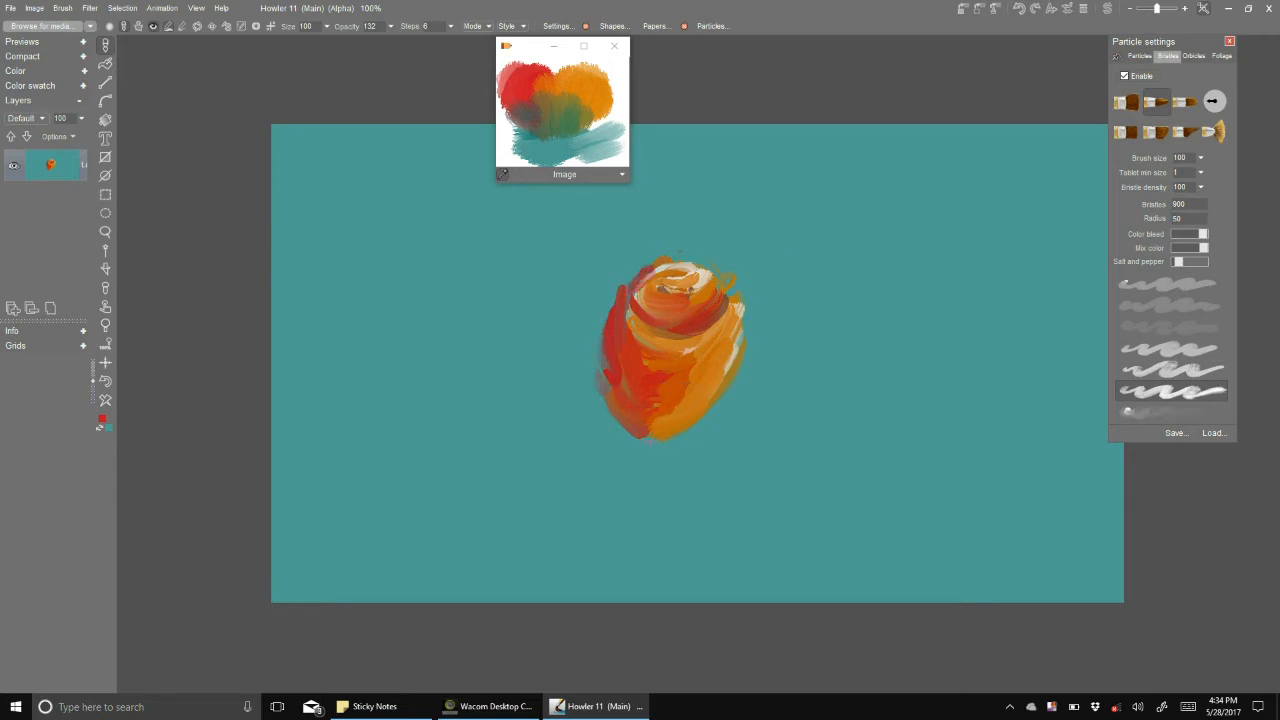
# - Sample red-orange and orange from the reference image and blend them over the front of the rosebud
pyautogui.click(544, 84)
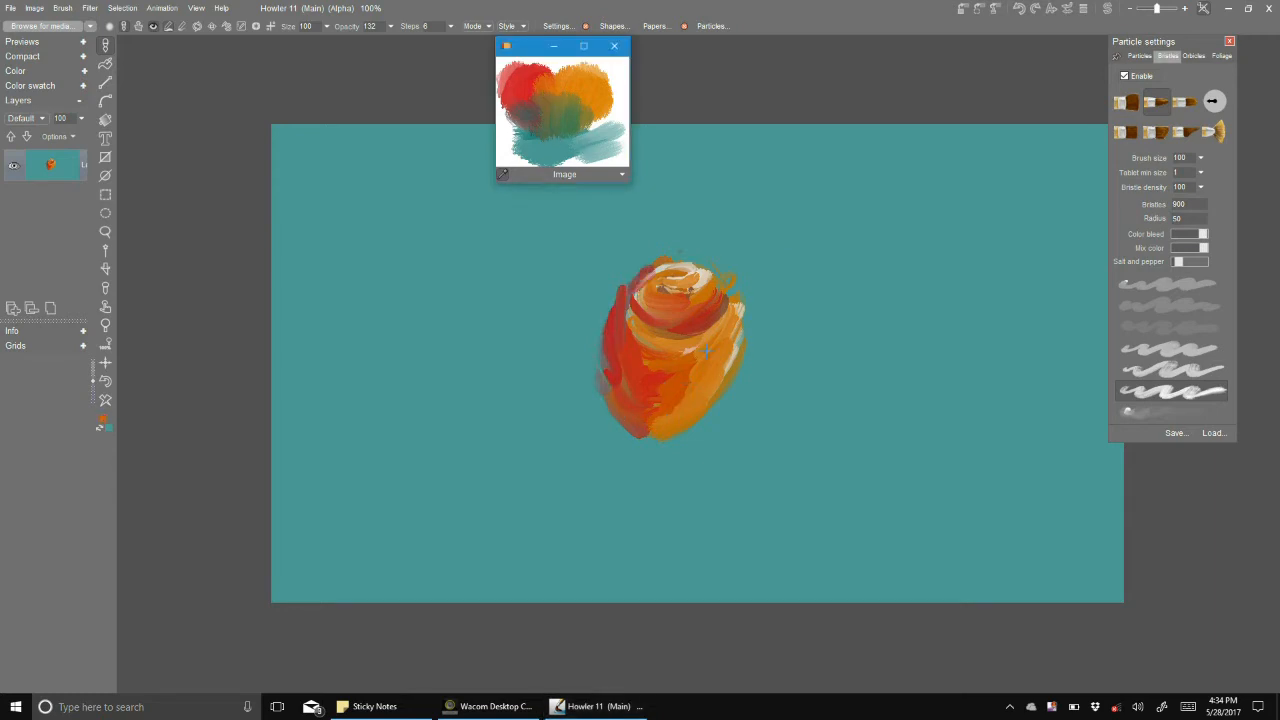
pyautogui.moveTo(665, 372); pyautogui.dragTo(695, 370)
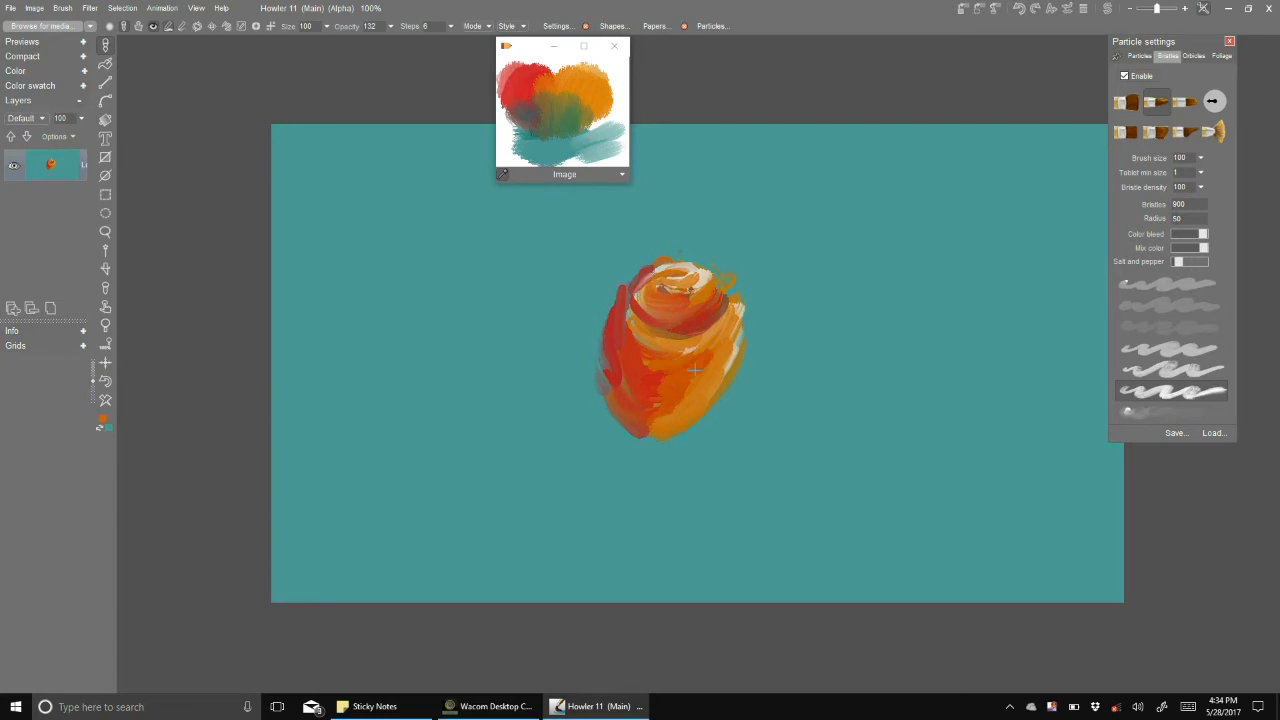
pyautogui.click(566, 88)
pyautogui.moveTo(712, 345)
pyautogui.mouseDown()
pyautogui.moveTo(678, 382)
pyautogui.moveTo(688, 393)
pyautogui.moveTo(640, 425)
pyautogui.moveTo(633, 300)
pyautogui.mouseUp()
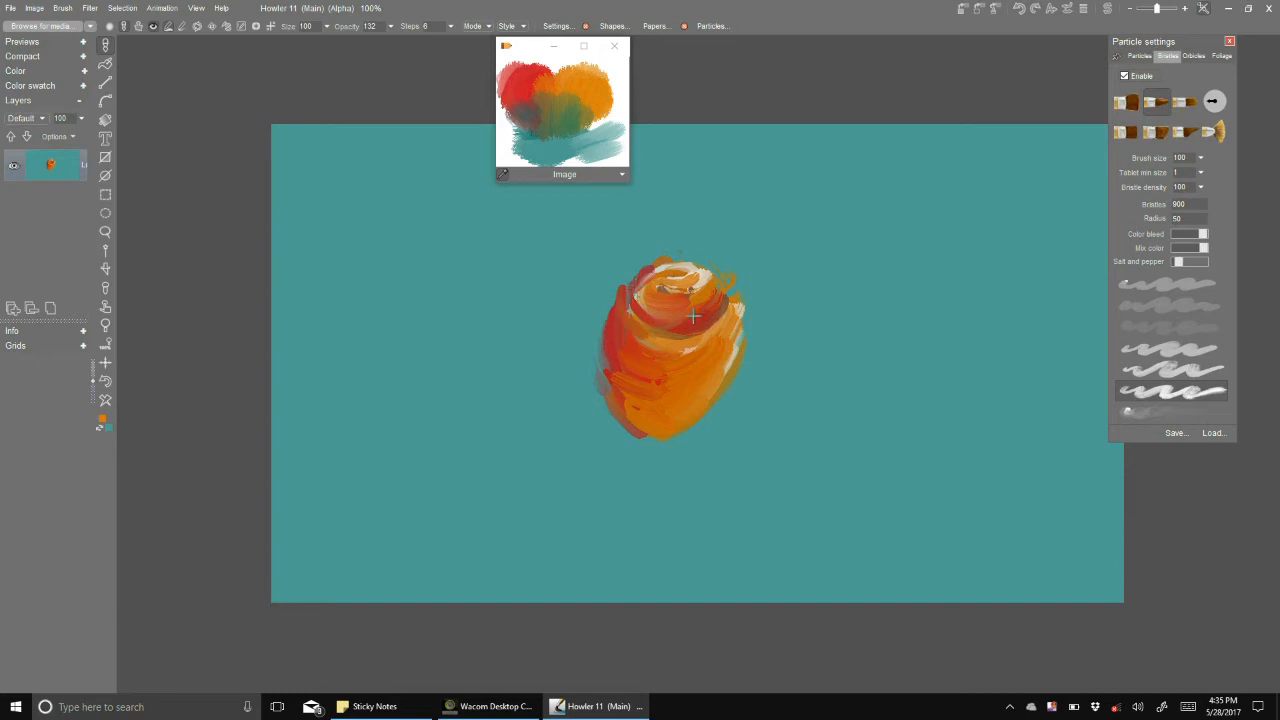
# - Sample orange from the reference image and paint outer petals along the rosebud's left side
pyautogui.click(588, 128)
pyautogui.moveTo(674, 330); pyautogui.dragTo(613, 316)
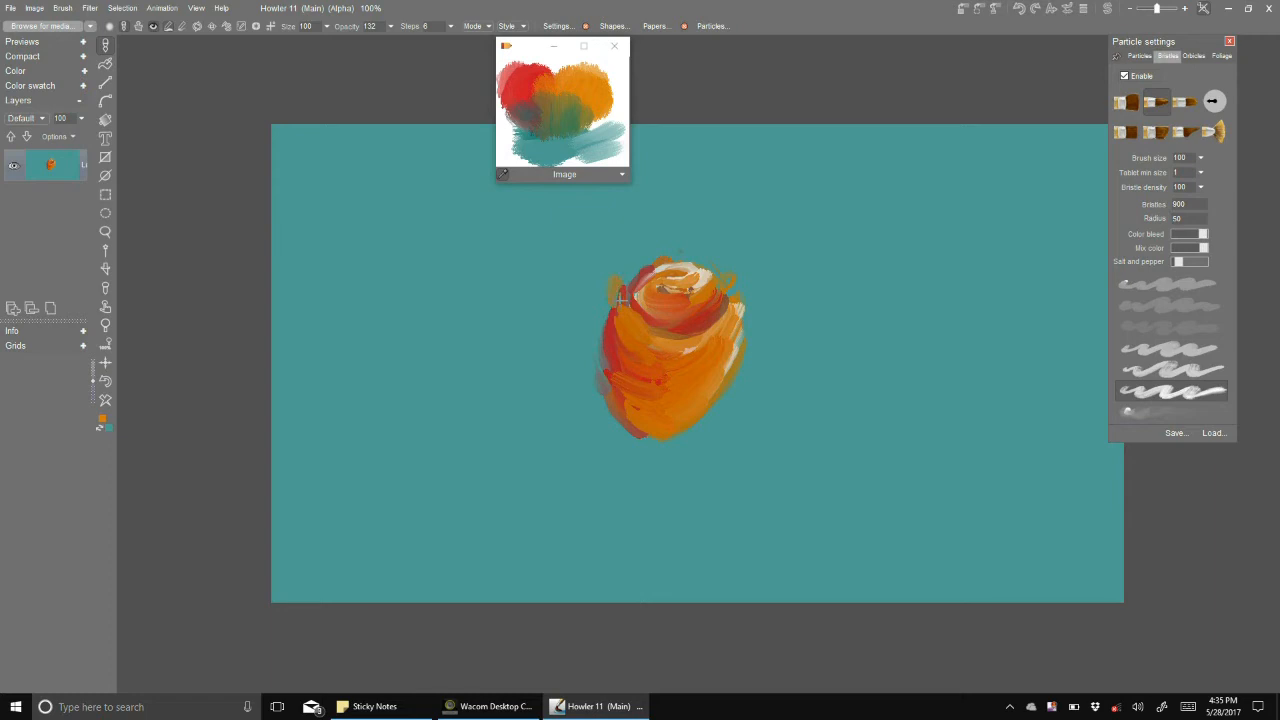
pyautogui.moveTo(607, 331)
pyautogui.mouseDown()
pyautogui.moveTo(598, 310)
pyautogui.moveTo(620, 384)
pyautogui.mouseUp()
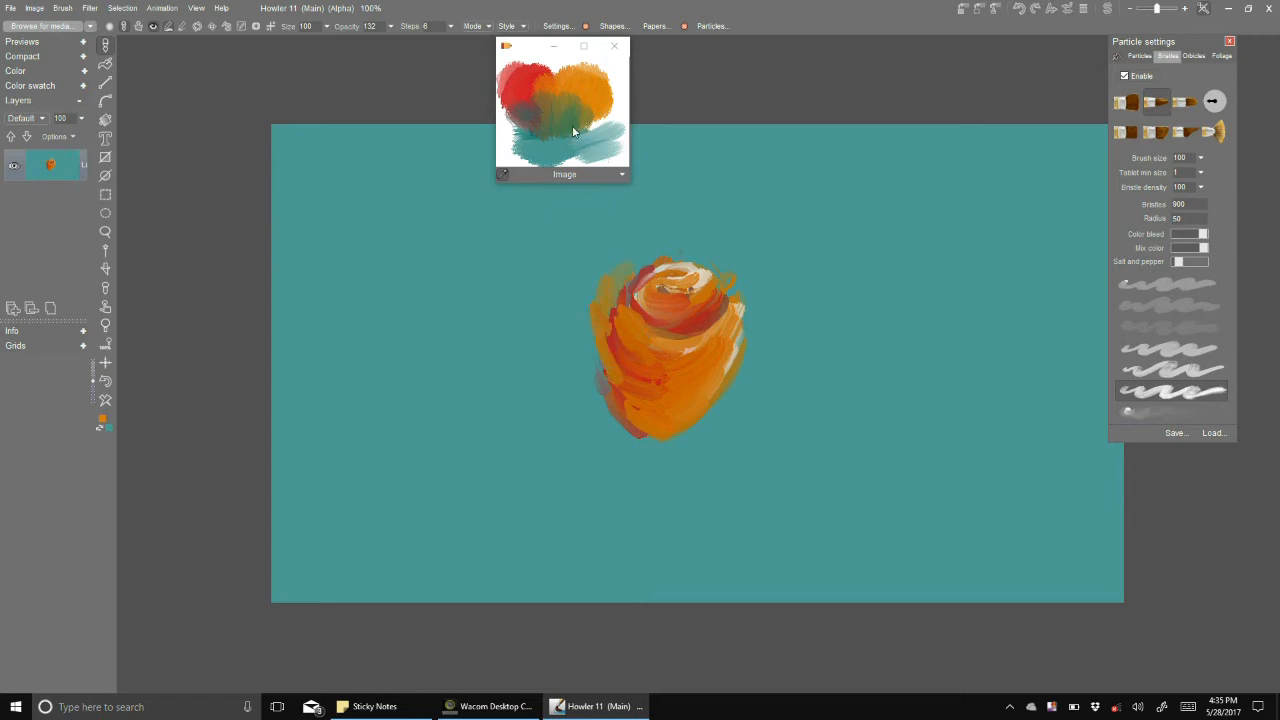
# - Sample green from the reference image and paint leaves below the rosebud and a leaf cluster to its left
pyautogui.click(572, 112)
pyautogui.moveTo(702, 458)
pyautogui.mouseDown()
pyautogui.moveTo(800, 394)
pyautogui.moveTo(698, 486)
pyautogui.moveTo(668, 478)
pyautogui.moveTo(662, 495)
pyautogui.mouseUp()
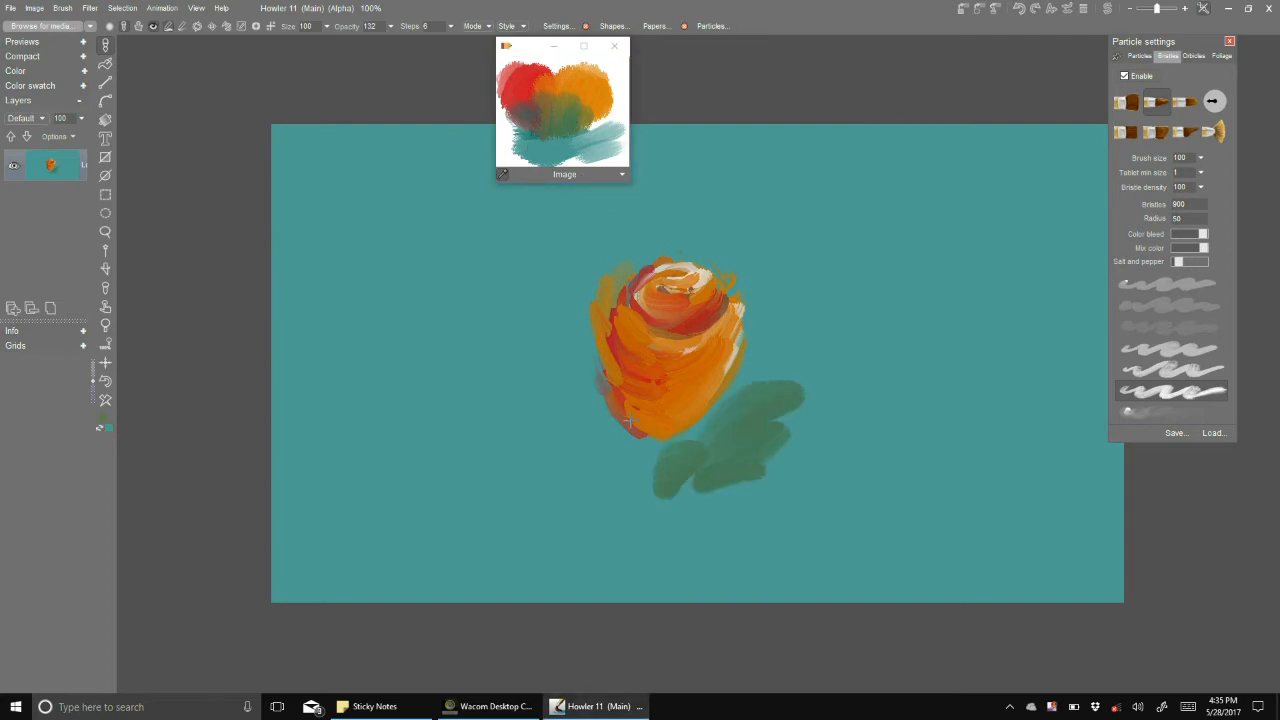
pyautogui.moveTo(628, 421)
pyautogui.mouseDown()
pyautogui.moveTo(598, 440)
pyautogui.moveTo(611, 441)
pyautogui.mouseUp()
pyautogui.moveTo(679, 512)
pyautogui.mouseDown()
pyautogui.moveTo(655, 545)
pyautogui.moveTo(765, 535)
pyautogui.mouseUp()
pyautogui.moveTo(555, 520)
pyautogui.mouseDown()
pyautogui.moveTo(549, 486)
pyautogui.moveTo(595, 555)
pyautogui.moveTo(605, 500)
pyautogui.moveTo(600, 550)
pyautogui.moveTo(617, 506)
pyautogui.moveTo(622, 560)
pyautogui.mouseUp()
pyautogui.moveTo(672, 484); pyautogui.dragTo(664, 385)
pyautogui.moveTo(684, 432); pyautogui.dragTo(693, 452)
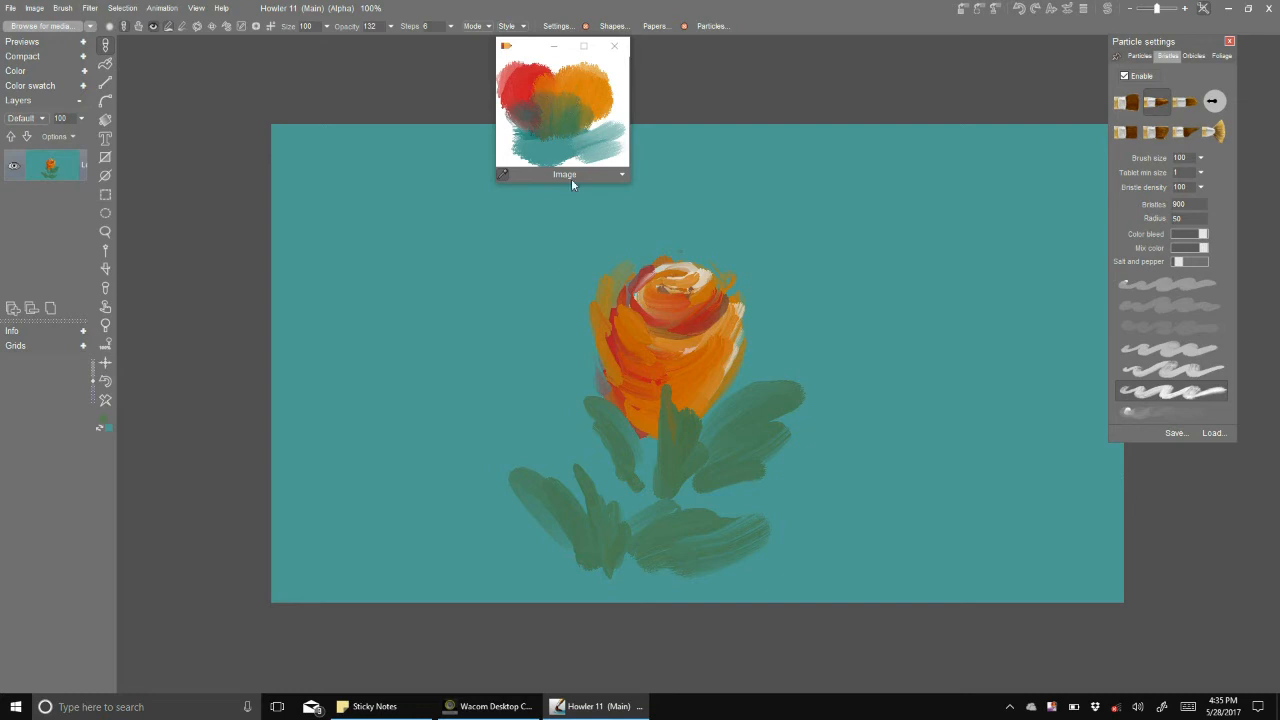
pyautogui.moveTo(467, 283)
pyautogui.mouseDown()
pyautogui.moveTo(439, 263)
pyautogui.moveTo(488, 316)
pyautogui.moveTo(437, 312)
pyautogui.mouseUp()
pyautogui.moveTo(486, 352)
pyautogui.mouseDown()
pyautogui.moveTo(441, 347)
pyautogui.moveTo(470, 430)
pyautogui.moveTo(505, 335)
pyautogui.moveTo(555, 325)
pyautogui.mouseUp()
# - Sample white from the reference image and paint a daisy with radiating petals and a solid center over the upper-left leaves
pyautogui.click(527, 120)
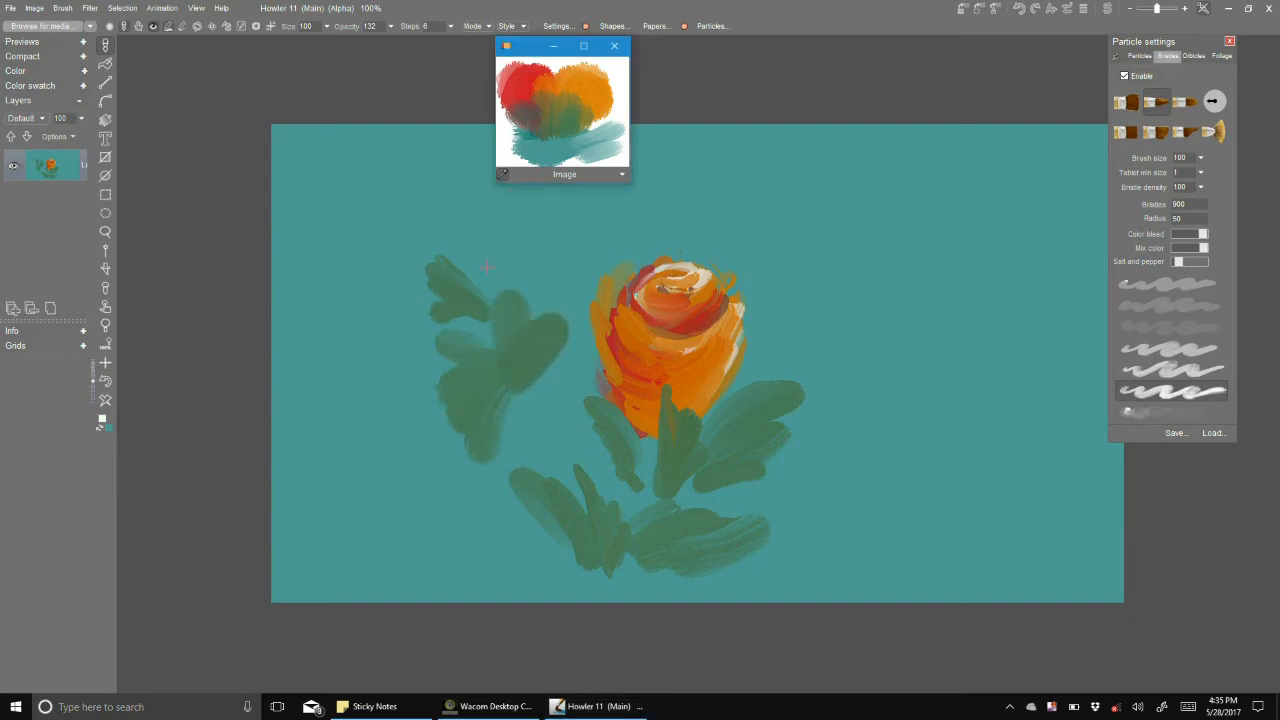
pyautogui.moveTo(507, 264)
pyautogui.mouseDown()
pyautogui.moveTo(474, 324)
pyautogui.moveTo(503, 316)
pyautogui.moveTo(510, 270)
pyautogui.mouseUp()
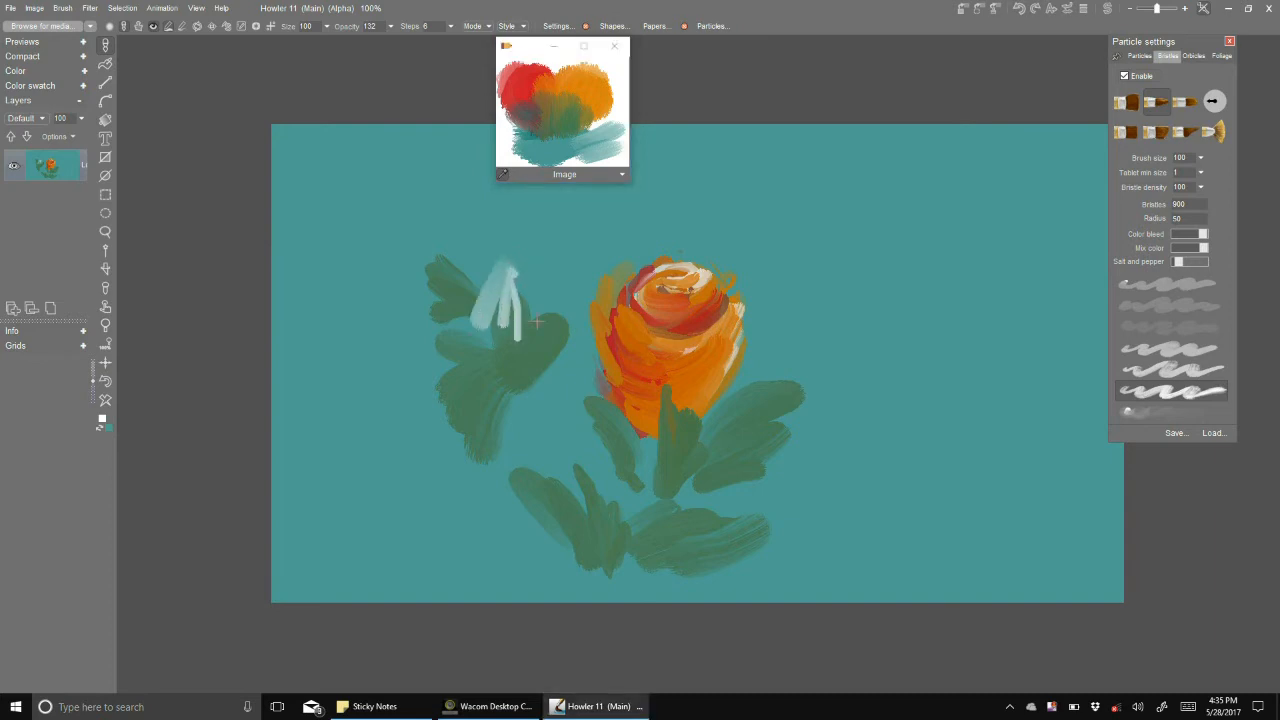
pyautogui.moveTo(545, 330); pyautogui.dragTo(510, 270)
pyautogui.moveTo(567, 300); pyautogui.dragTo(515, 268)
pyautogui.moveTo(520, 265); pyautogui.dragTo(568, 241)
pyautogui.moveTo(514, 260); pyautogui.dragTo(559, 216)
pyautogui.moveTo(515, 254)
pyautogui.mouseDown()
pyautogui.moveTo(528, 203)
pyautogui.moveTo(508, 195)
pyautogui.mouseUp()
pyautogui.moveTo(506, 256)
pyautogui.mouseDown()
pyautogui.moveTo(493, 225)
pyautogui.moveTo(448, 210)
pyautogui.moveTo(425, 238)
pyautogui.moveTo(434, 307)
pyautogui.moveTo(480, 262)
pyautogui.mouseUp()
pyautogui.moveTo(440, 320)
pyautogui.mouseDown()
pyautogui.moveTo(486, 272)
pyautogui.moveTo(492, 282)
pyautogui.moveTo(488, 250)
pyautogui.moveTo(510, 260)
pyautogui.moveTo(494, 257)
pyautogui.moveTo(492, 280)
pyautogui.moveTo(491, 245)
pyautogui.mouseUp()
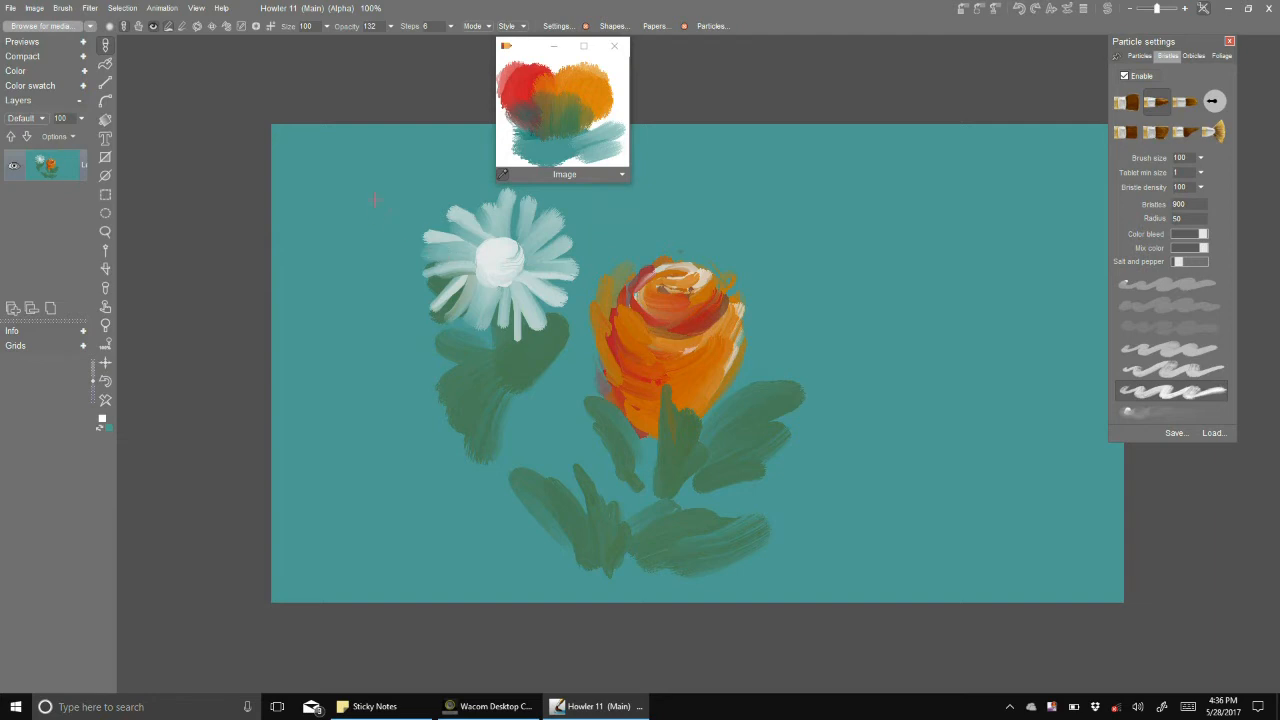
# - Paint a second white daisy above and left of the first, and fill both flower centers with orange sampled from the reference image
pyautogui.moveTo(338, 209)
pyautogui.mouseDown()
pyautogui.moveTo(305, 192)
pyautogui.moveTo(310, 165)
pyautogui.moveTo(355, 152)
pyautogui.moveTo(380, 190)
pyautogui.moveTo(352, 244)
pyautogui.moveTo(366, 223)
pyautogui.moveTo(390, 228)
pyautogui.moveTo(440, 190)
pyautogui.moveTo(396, 166)
pyautogui.mouseUp()
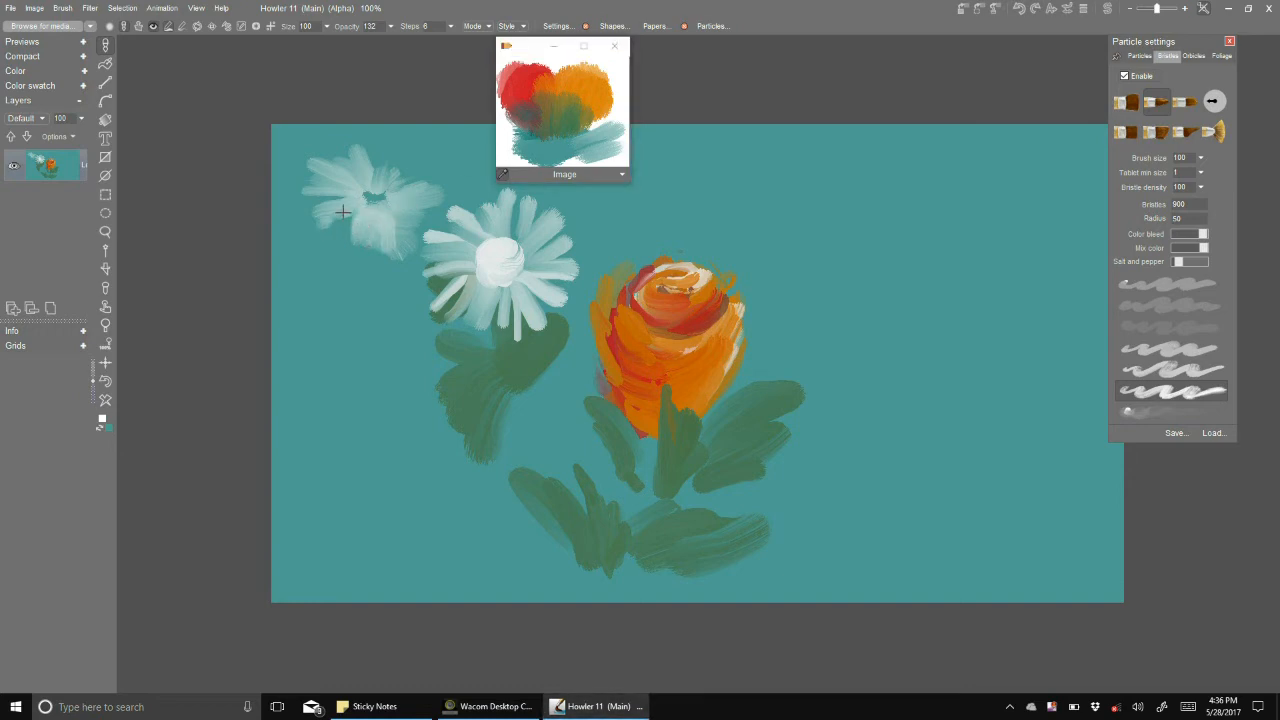
pyautogui.moveTo(432, 234)
pyautogui.mouseDown()
pyautogui.moveTo(389, 217)
pyautogui.moveTo(358, 162)
pyautogui.moveTo(331, 183)
pyautogui.moveTo(339, 215)
pyautogui.moveTo(388, 212)
pyautogui.mouseUp()
pyautogui.click(564, 90)
pyautogui.moveTo(497, 259)
pyautogui.mouseDown()
pyautogui.moveTo(492, 272)
pyautogui.moveTo(510, 270)
pyautogui.moveTo(487, 247)
pyautogui.moveTo(498, 270)
pyautogui.moveTo(515, 262)
pyautogui.moveTo(505, 255)
pyautogui.mouseUp()
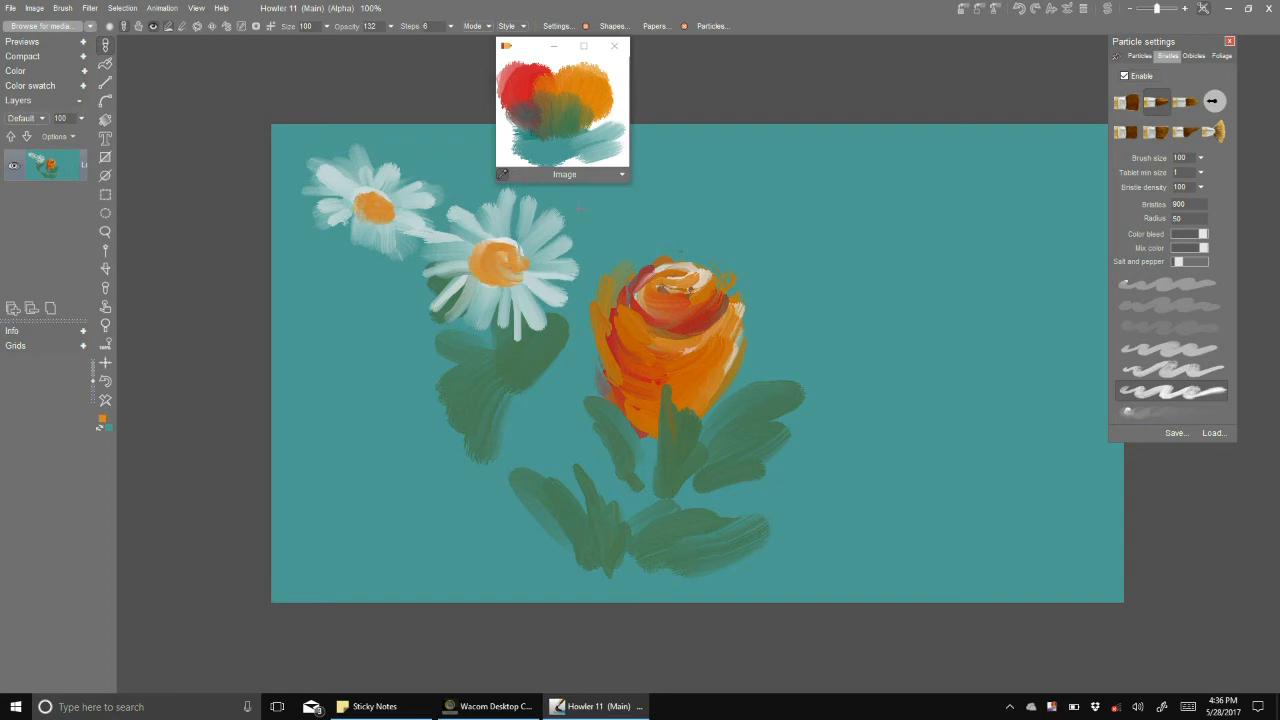
# - Sample green from the reference image and paint small leaves beneath the upper-left daisy
pyautogui.click(567, 111)
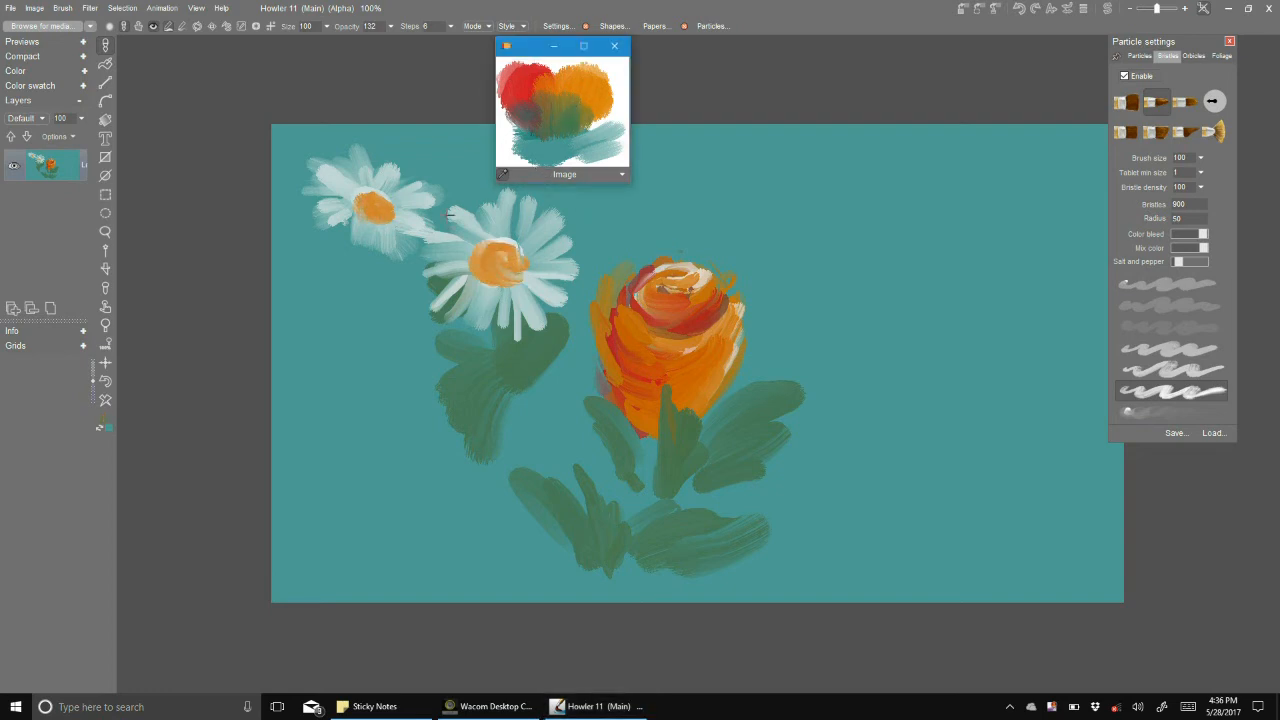
pyautogui.moveTo(361, 290)
pyautogui.mouseDown()
pyautogui.moveTo(397, 255)
pyautogui.moveTo(395, 278)
pyautogui.mouseUp()
pyautogui.moveTo(364, 304); pyautogui.dragTo(413, 286)
pyautogui.moveTo(357, 289)
pyautogui.mouseDown()
pyautogui.moveTo(347, 256)
pyautogui.moveTo(315, 268)
pyautogui.mouseUp()
pyautogui.moveTo(439, 192); pyautogui.dragTo(398, 140)
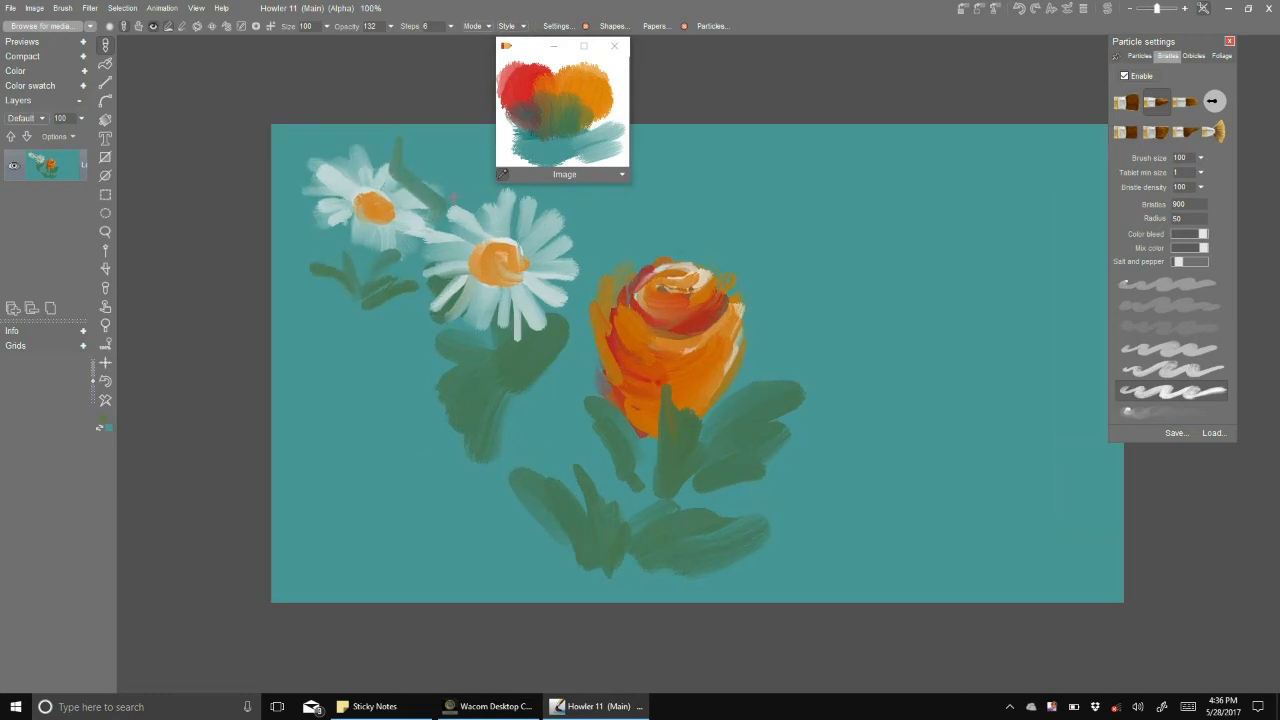
pyautogui.click(107, 382)
pyautogui.click(126, 10)
pyautogui.click(140, 23)
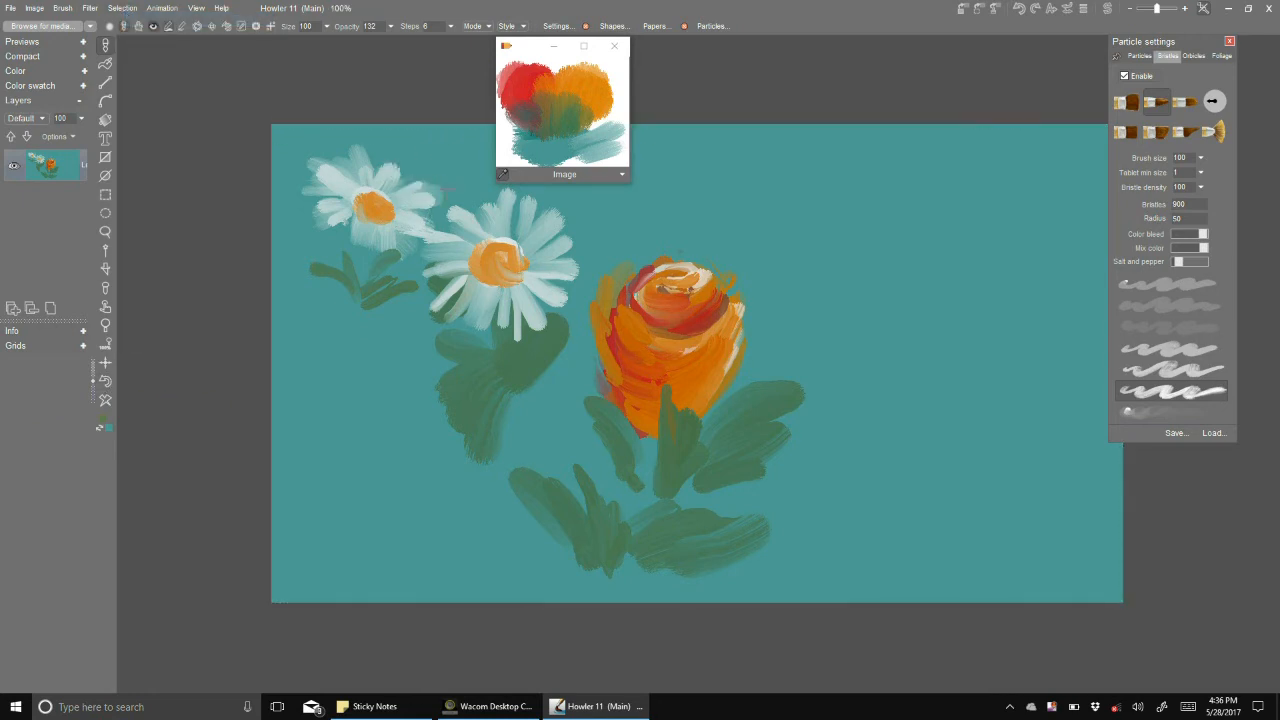
# - Paint green leaves above and between the daisies, and larger leaves across the canvas's lower-left corner
pyautogui.moveTo(455, 146)
pyautogui.mouseDown()
pyautogui.moveTo(444, 218)
pyautogui.moveTo(486, 173)
pyautogui.moveTo(443, 152)
pyautogui.moveTo(432, 203)
pyautogui.mouseUp()
pyautogui.moveTo(400, 393)
pyautogui.mouseDown()
pyautogui.moveTo(462, 430)
pyautogui.moveTo(381, 500)
pyautogui.moveTo(386, 554)
pyautogui.mouseUp()
pyautogui.moveTo(336, 420); pyautogui.dragTo(384, 550)
pyautogui.moveTo(280, 464)
pyautogui.mouseDown()
pyautogui.moveTo(386, 562)
pyautogui.moveTo(440, 510)
pyautogui.moveTo(505, 540)
pyautogui.mouseUp()
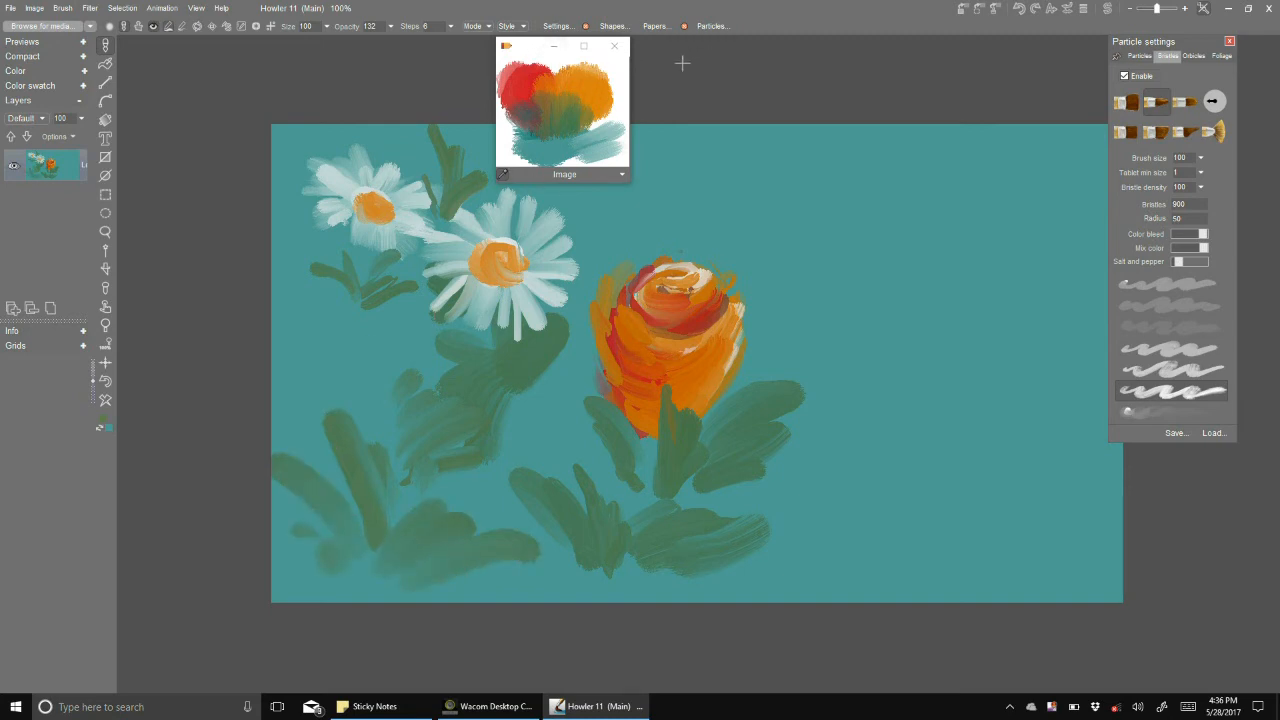
# - Move the reference image clear of the daisies, sample white from it, and paint loose white petals among the lower-left leaves
pyautogui.moveTo(531, 54); pyautogui.dragTo(719, 56)
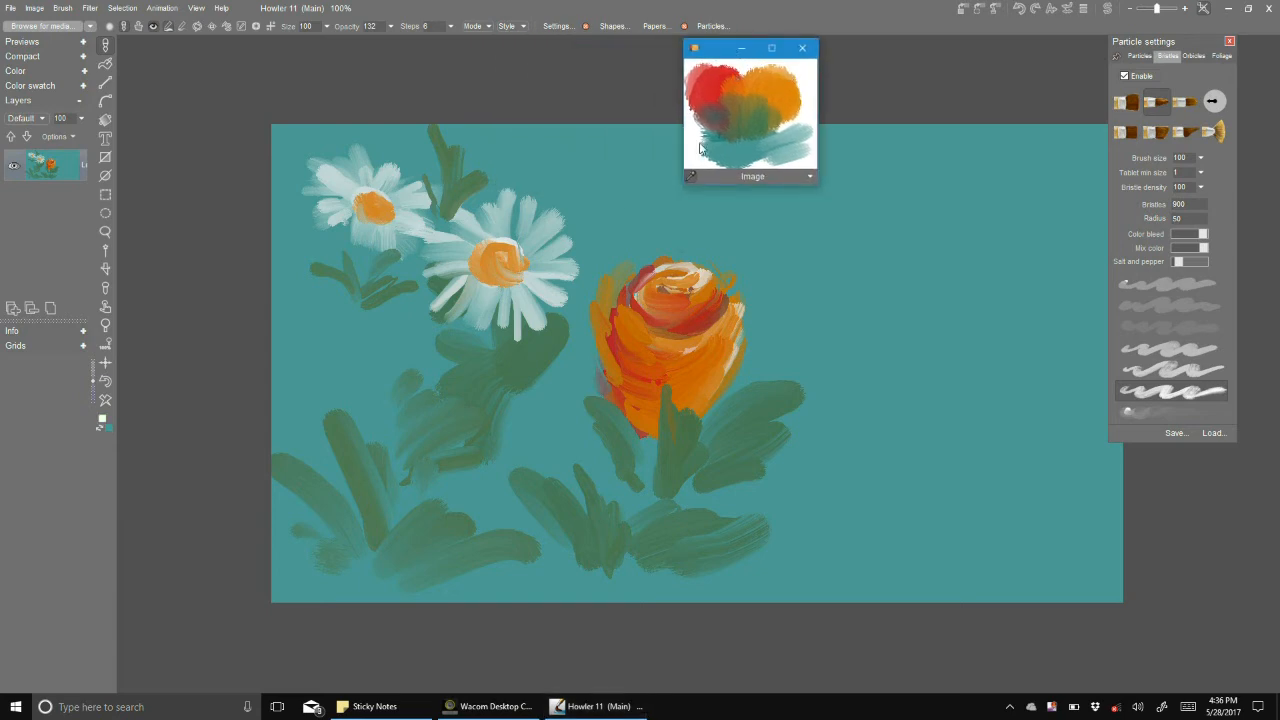
pyautogui.moveTo(360, 455)
pyautogui.mouseDown()
pyautogui.moveTo(375, 500)
pyautogui.moveTo(345, 445)
pyautogui.moveTo(385, 525)
pyautogui.moveTo(455, 500)
pyautogui.moveTo(415, 560)
pyautogui.moveTo(505, 540)
pyautogui.mouseUp()
pyautogui.moveTo(441, 416)
pyautogui.mouseDown()
pyautogui.moveTo(400, 440)
pyautogui.moveTo(450, 395)
pyautogui.moveTo(395, 395)
pyautogui.moveTo(445, 360)
pyautogui.moveTo(485, 390)
pyautogui.moveTo(480, 440)
pyautogui.moveTo(532, 434)
pyautogui.mouseUp()
pyautogui.moveTo(346, 338)
pyautogui.mouseDown()
pyautogui.moveTo(325, 290)
pyautogui.moveTo(375, 350)
pyautogui.moveTo(415, 335)
pyautogui.moveTo(313, 384)
pyautogui.moveTo(308, 420)
pyautogui.mouseUp()
pyautogui.moveTo(308, 420); pyautogui.dragTo(286, 380)
pyautogui.moveTo(530, 452)
pyautogui.mouseDown()
pyautogui.moveTo(552, 426)
pyautogui.moveTo(618, 492)
pyautogui.mouseUp()
pyautogui.moveTo(628, 464)
pyautogui.mouseDown()
pyautogui.moveTo(625, 500)
pyautogui.moveTo(640, 508)
pyautogui.mouseUp()
pyautogui.moveTo(677, 489); pyautogui.dragTo(638, 504)
pyautogui.moveTo(566, 554); pyautogui.dragTo(563, 562)
pyautogui.moveTo(524, 518); pyautogui.dragTo(560, 560)
pyautogui.moveTo(543, 423); pyautogui.dragTo(553, 376)
pyautogui.moveTo(578, 370); pyautogui.dragTo(585, 388)
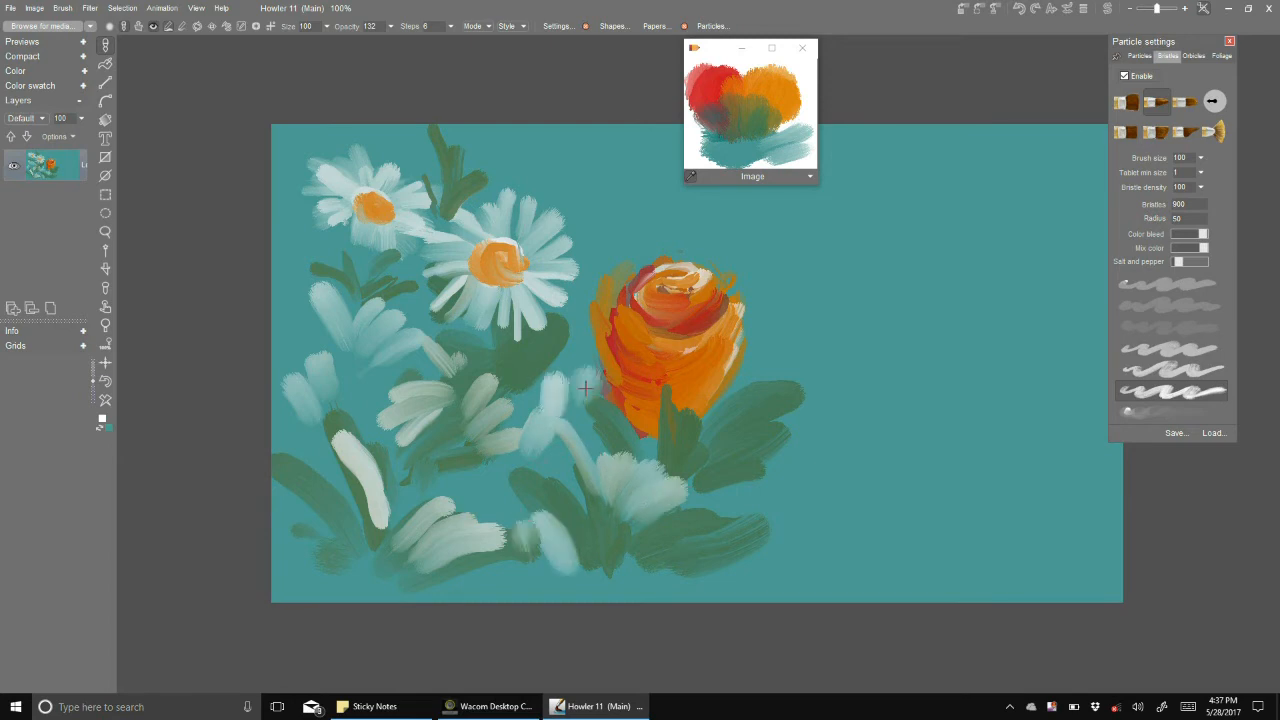
# - Add a new layer above the painting, swap the primary and secondary colors, and clear the layer to white
pyautogui.click(14, 312)
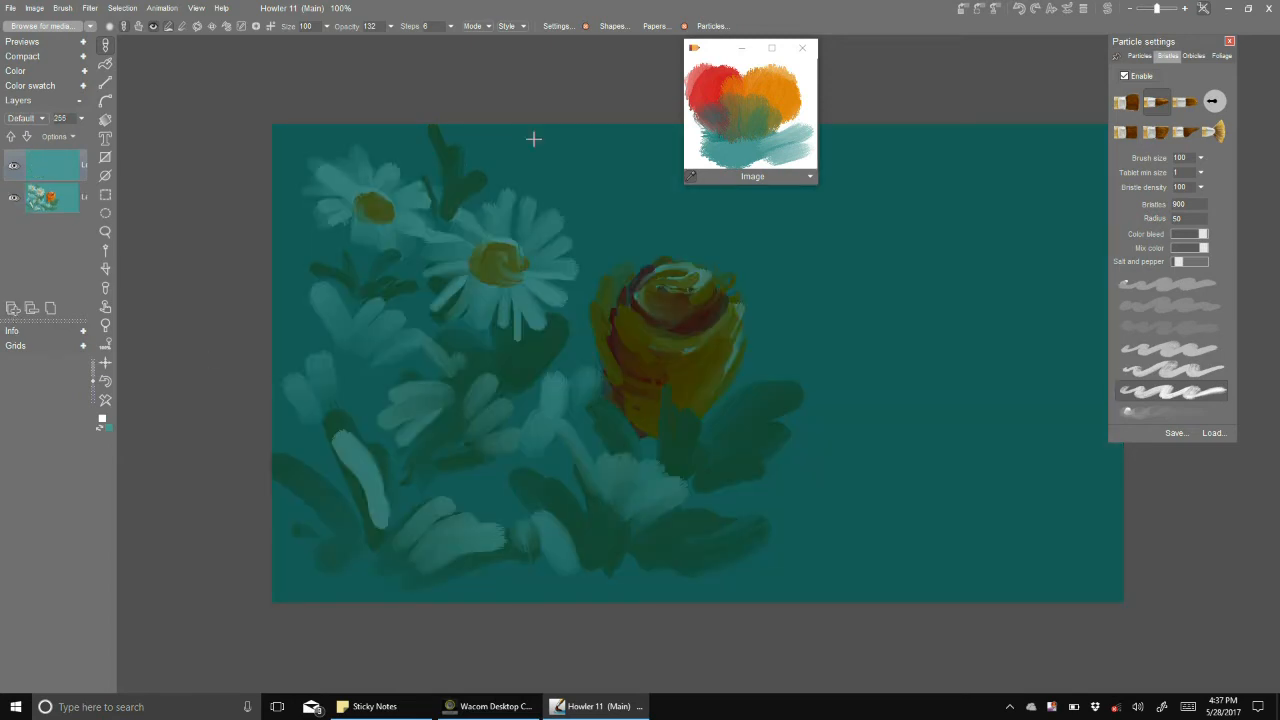
pyautogui.click(101, 428)
pyautogui.click(105, 400)
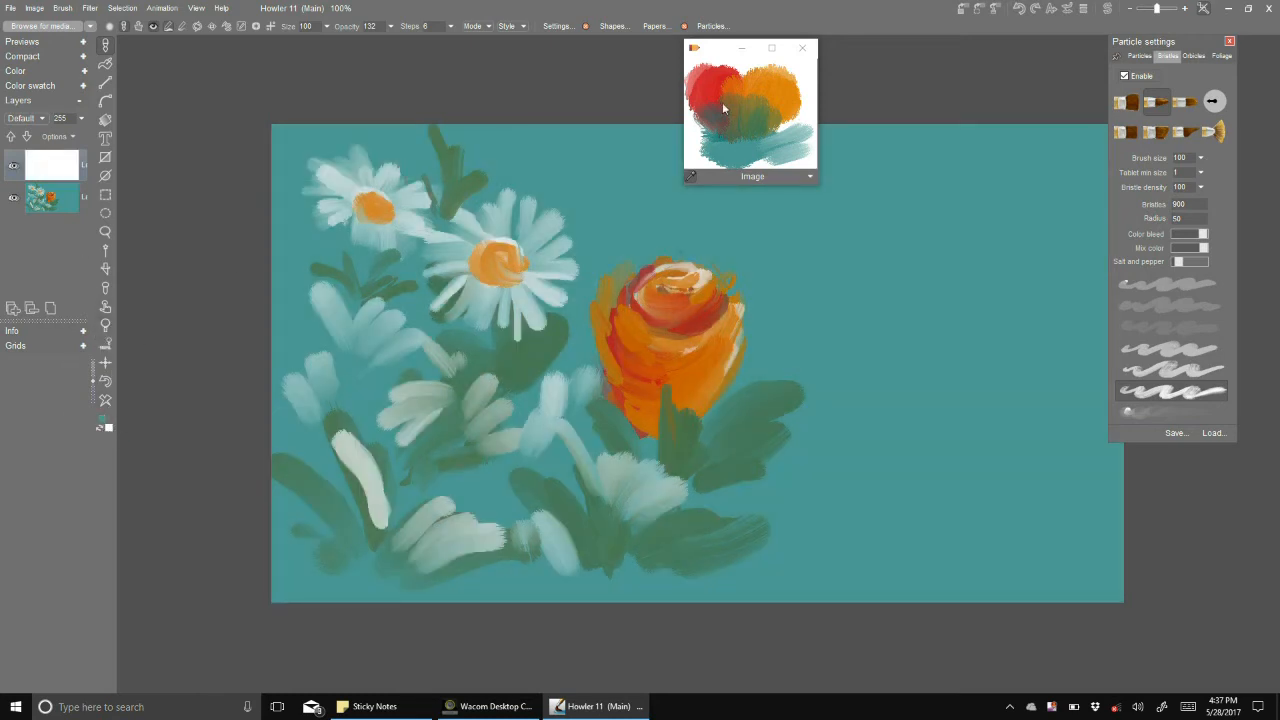
pyautogui.click(758, 109)
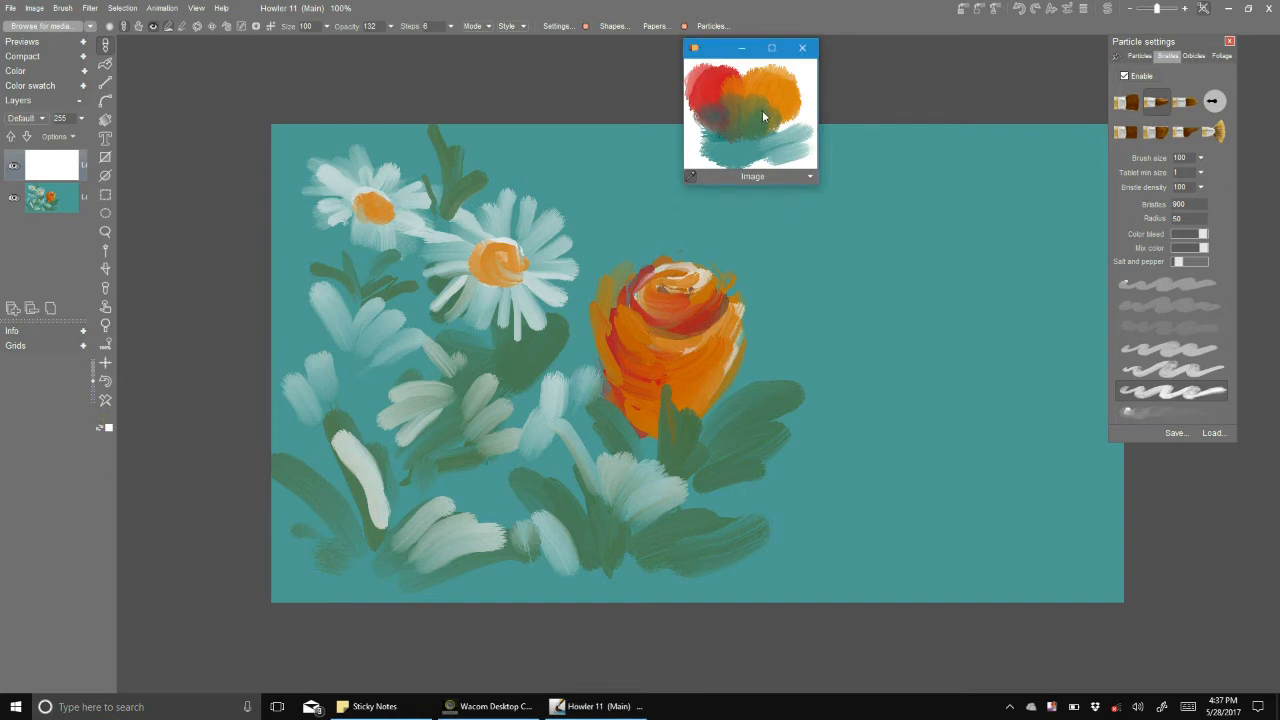
pyautogui.moveTo(386, 340)
pyautogui.mouseDown()
pyautogui.moveTo(365, 365)
pyautogui.moveTo(378, 358)
pyautogui.mouseUp()
pyautogui.click(105, 400)
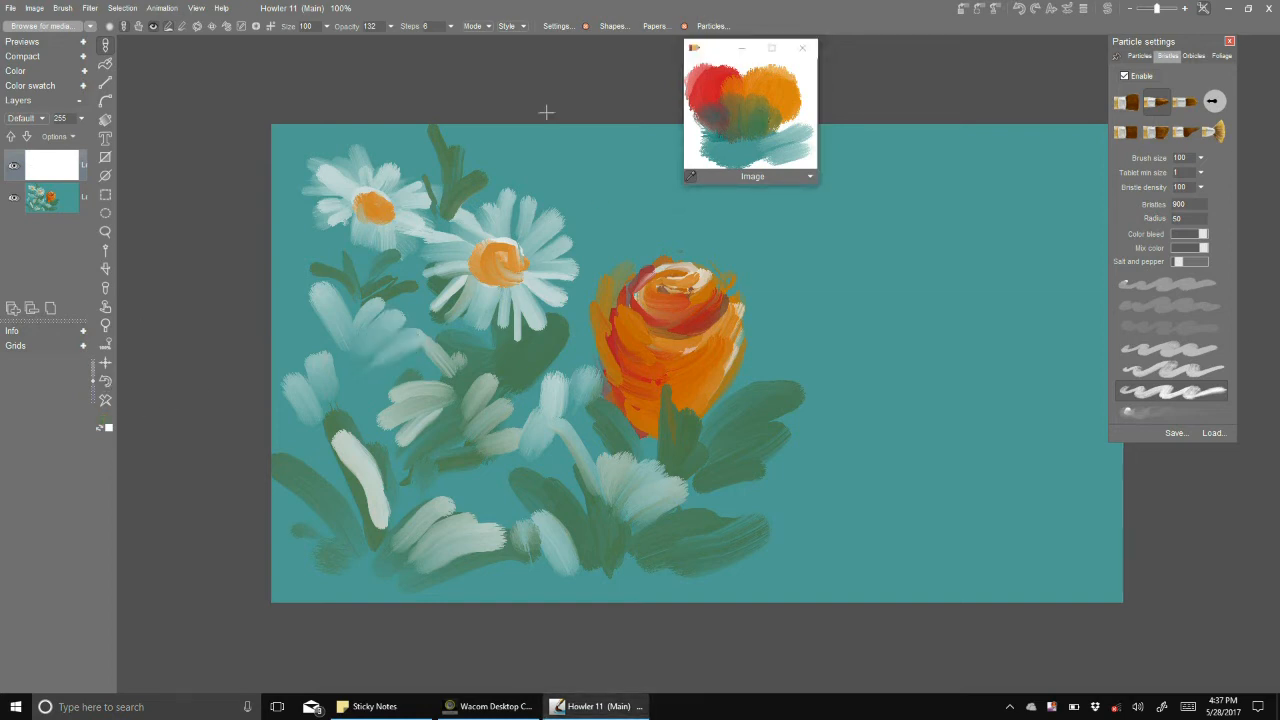
# - Sample light teal from the reference image and glaze shadows over the leaves, loose petals and background around the daisies
pyautogui.click(791, 153)
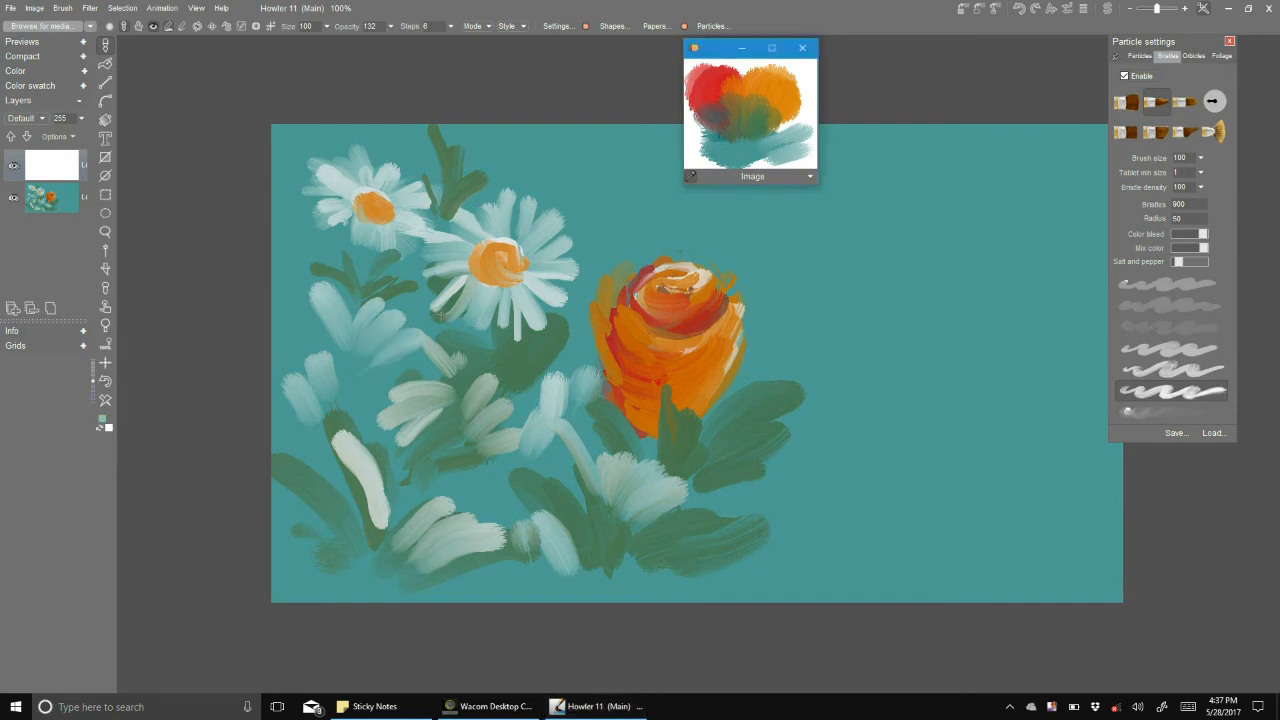
pyautogui.moveTo(375, 350)
pyautogui.mouseDown()
pyautogui.moveTo(405, 365)
pyautogui.moveTo(340, 354)
pyautogui.moveTo(352, 378)
pyautogui.moveTo(292, 410)
pyautogui.moveTo(350, 405)
pyautogui.moveTo(372, 432)
pyautogui.moveTo(405, 415)
pyautogui.moveTo(374, 517)
pyautogui.moveTo(412, 494)
pyautogui.moveTo(450, 420)
pyautogui.moveTo(412, 476)
pyautogui.mouseUp()
pyautogui.moveTo(408, 420)
pyautogui.mouseDown()
pyautogui.moveTo(458, 394)
pyautogui.moveTo(443, 364)
pyautogui.moveTo(458, 384)
pyautogui.moveTo(460, 440)
pyautogui.moveTo(520, 400)
pyautogui.mouseUp()
pyautogui.moveTo(520, 400)
pyautogui.mouseDown()
pyautogui.moveTo(466, 456)
pyautogui.moveTo(440, 462)
pyautogui.moveTo(405, 515)
pyautogui.moveTo(490, 470)
pyautogui.moveTo(521, 479)
pyautogui.moveTo(555, 385)
pyautogui.moveTo(520, 455)
pyautogui.moveTo(576, 428)
pyautogui.moveTo(559, 392)
pyautogui.mouseUp()
pyautogui.moveTo(571, 328)
pyautogui.mouseDown()
pyautogui.moveTo(582, 338)
pyautogui.moveTo(562, 320)
pyautogui.mouseUp()
pyautogui.moveTo(454, 535)
pyautogui.mouseDown()
pyautogui.moveTo(423, 520)
pyautogui.moveTo(465, 540)
pyautogui.moveTo(480, 575)
pyautogui.moveTo(525, 522)
pyautogui.mouseUp()
pyautogui.moveTo(281, 455)
pyautogui.mouseDown()
pyautogui.moveTo(324, 462)
pyautogui.moveTo(386, 528)
pyautogui.mouseUp()
pyautogui.moveTo(312, 279)
pyautogui.mouseDown()
pyautogui.moveTo(341, 301)
pyautogui.moveTo(365, 285)
pyautogui.moveTo(375, 310)
pyautogui.moveTo(300, 330)
pyautogui.moveTo(318, 266)
pyautogui.moveTo(292, 232)
pyautogui.moveTo(340, 242)
pyautogui.moveTo(348, 268)
pyautogui.moveTo(401, 258)
pyautogui.moveTo(432, 324)
pyautogui.mouseUp()
pyautogui.moveTo(455, 192)
pyautogui.mouseDown()
pyautogui.moveTo(492, 172)
pyautogui.moveTo(476, 142)
pyautogui.moveTo(442, 132)
pyautogui.moveTo(447, 195)
pyautogui.mouseUp()
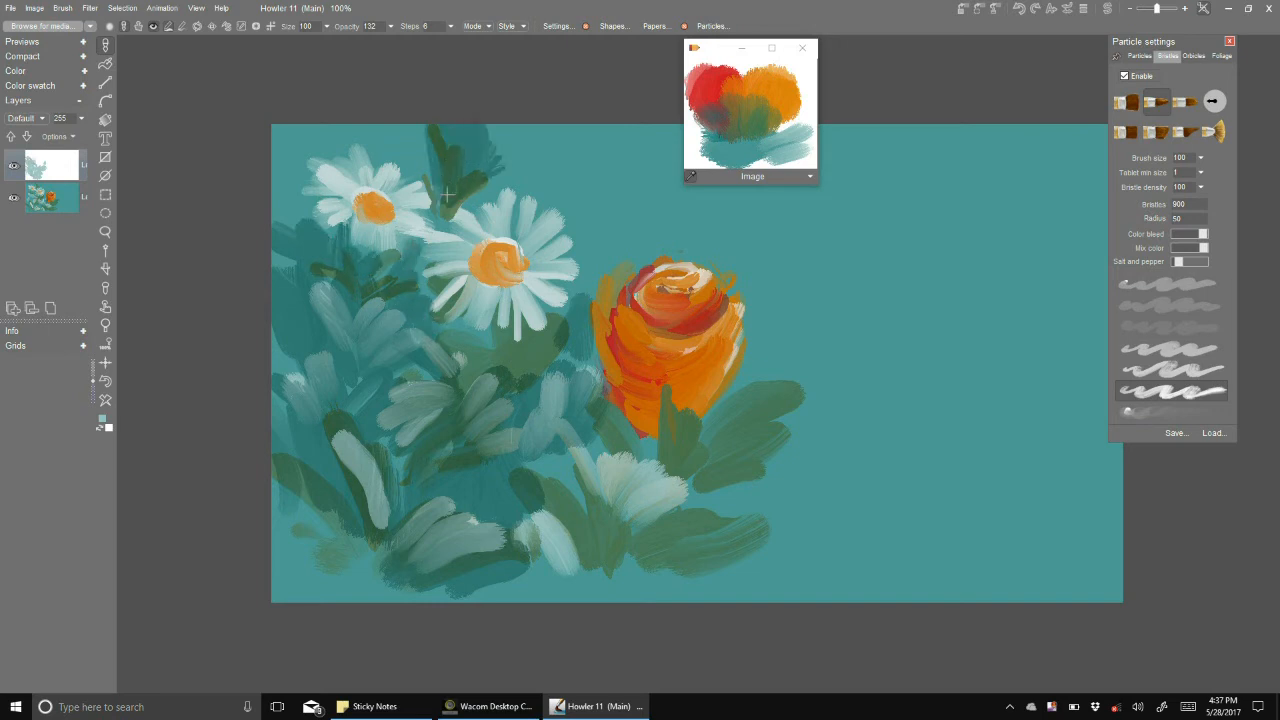
pyautogui.moveTo(292, 199)
pyautogui.mouseDown()
pyautogui.moveTo(312, 224)
pyautogui.moveTo(300, 172)
pyautogui.moveTo(345, 128)
pyautogui.moveTo(372, 134)
pyautogui.mouseUp()
pyautogui.moveTo(668, 513)
pyautogui.mouseDown()
pyautogui.moveTo(600, 565)
pyautogui.moveTo(630, 470)
pyautogui.moveTo(655, 570)
pyautogui.moveTo(552, 587)
pyautogui.moveTo(690, 572)
pyautogui.mouseUp()
pyautogui.moveTo(320, 560)
pyautogui.mouseDown()
pyautogui.moveTo(285, 590)
pyautogui.moveTo(390, 598)
pyautogui.mouseUp()
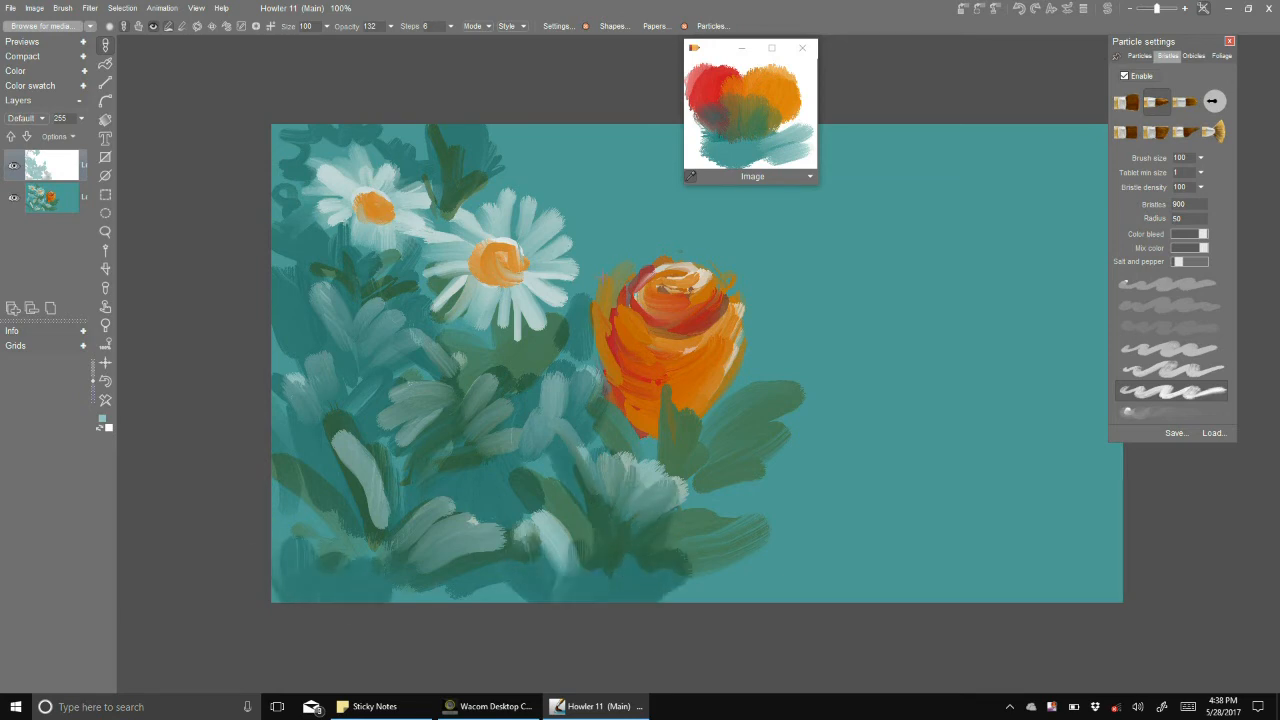
# - Select the bottom painting layer, store a reference copy of the image, and paint over the rosebud with white sampled from the color reference
pyautogui.click(58, 202)
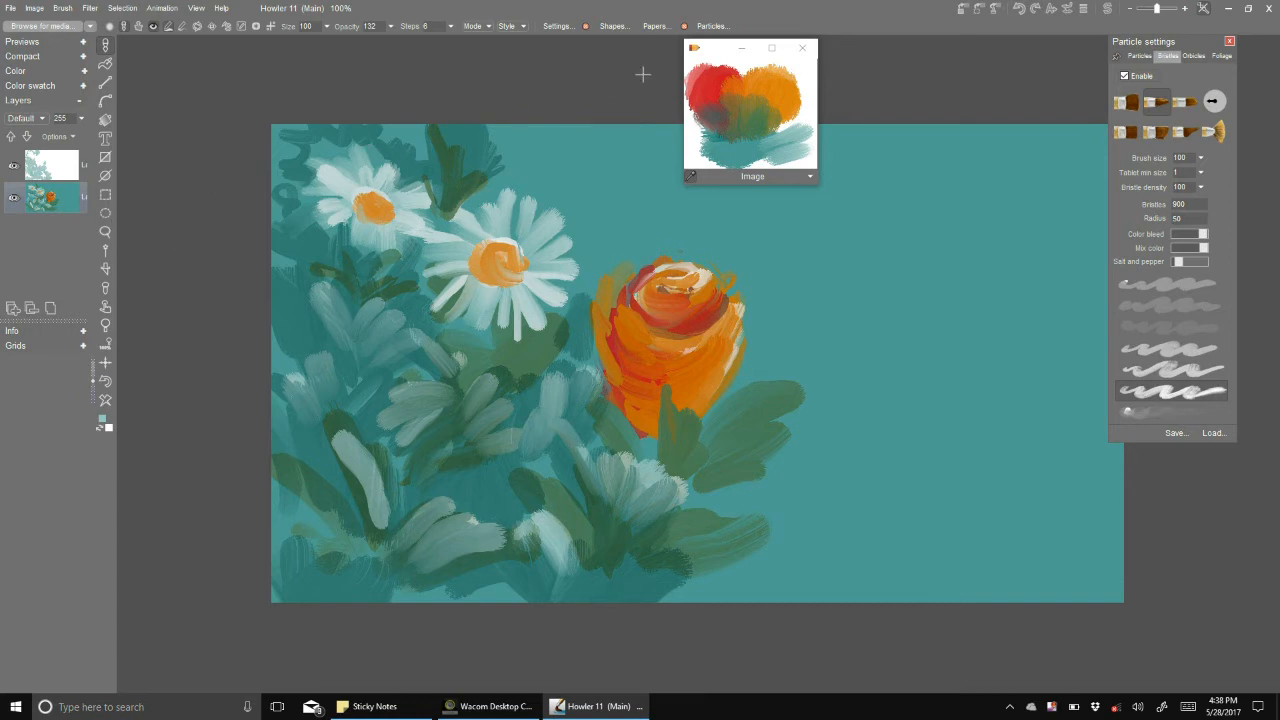
pyautogui.click(797, 80)
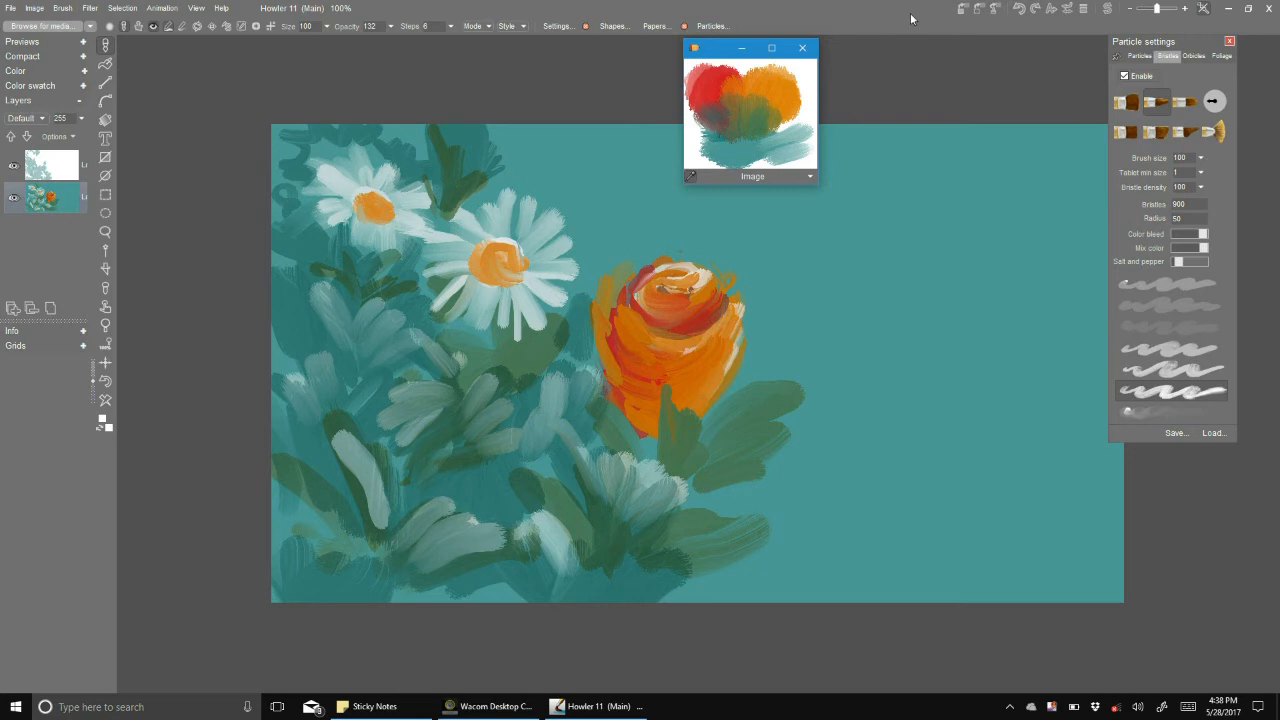
pyautogui.click(958, 16)
pyautogui.moveTo(700, 345)
pyautogui.mouseDown()
pyautogui.moveTo(690, 330)
pyautogui.moveTo(680, 345)
pyautogui.moveTo(714, 343)
pyautogui.moveTo(716, 377)
pyautogui.moveTo(684, 405)
pyautogui.moveTo(637, 383)
pyautogui.moveTo(610, 340)
pyautogui.moveTo(652, 344)
pyautogui.moveTo(605, 360)
pyautogui.moveTo(625, 415)
pyautogui.moveTo(716, 367)
pyautogui.moveTo(606, 300)
pyautogui.moveTo(625, 285)
pyautogui.moveTo(695, 302)
pyautogui.moveTo(715, 288)
pyautogui.moveTo(662, 276)
pyautogui.moveTo(648, 297)
pyautogui.moveTo(712, 285)
pyautogui.moveTo(690, 303)
pyautogui.moveTo(717, 326)
pyautogui.moveTo(687, 373)
pyautogui.moveTo(718, 352)
pyautogui.moveTo(660, 335)
pyautogui.moveTo(680, 345)
pyautogui.moveTo(645, 372)
pyautogui.moveTo(674, 416)
pyautogui.mouseUp()
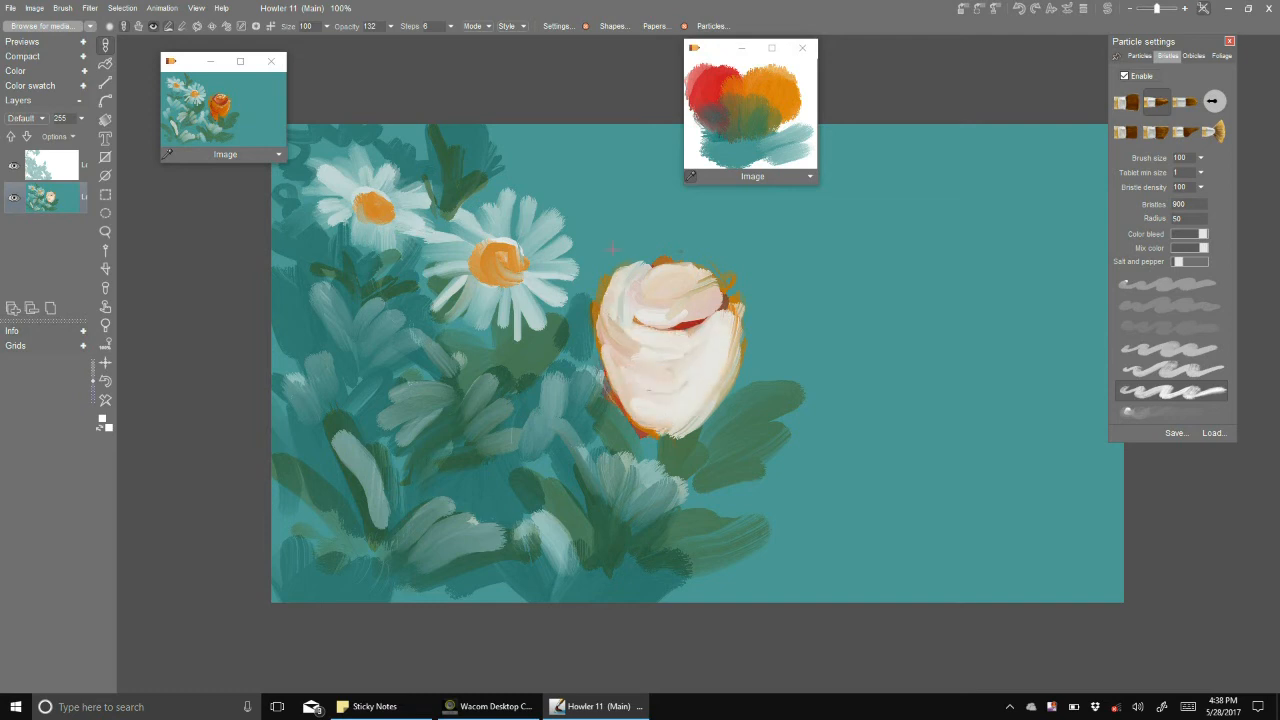
# - Fade the last white painting action on the rosebud to 133
pyautogui.click(224, 124)
pyautogui.click(88, 16)
pyautogui.click(92, 10)
pyautogui.click(143, 29)
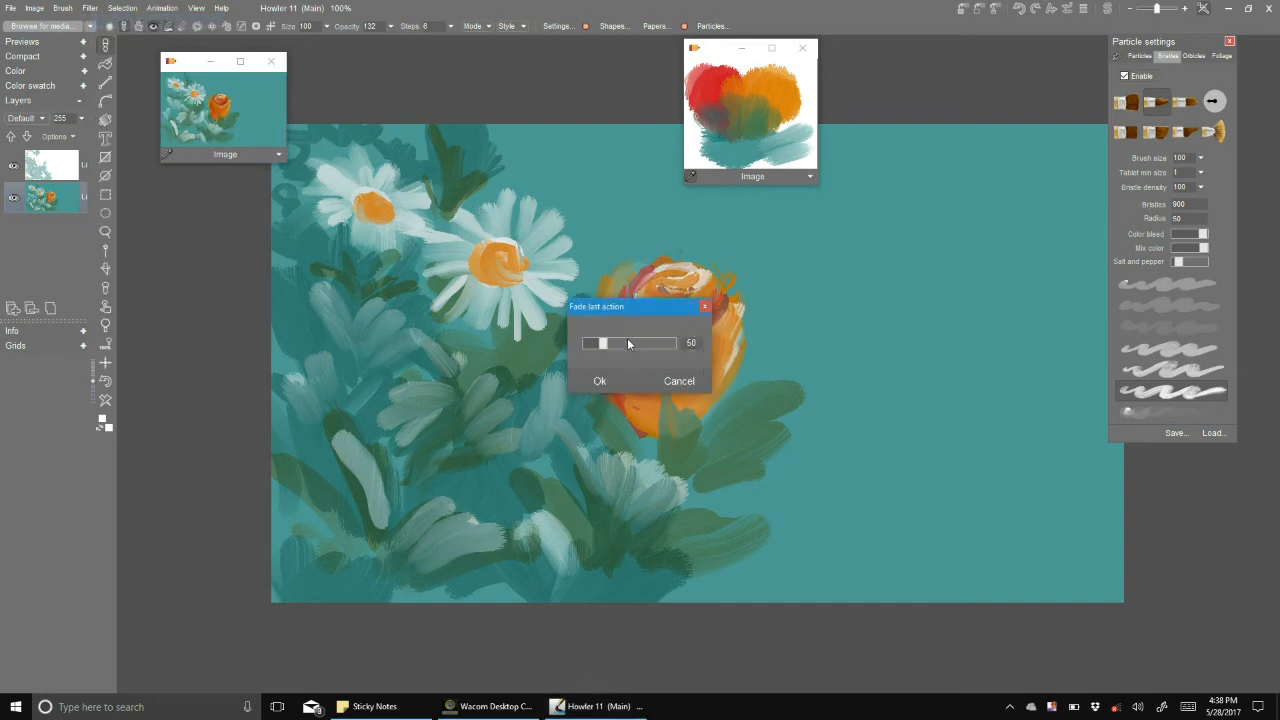
pyautogui.click(627, 343)
pyautogui.moveTo(609, 304); pyautogui.dragTo(425, 300)
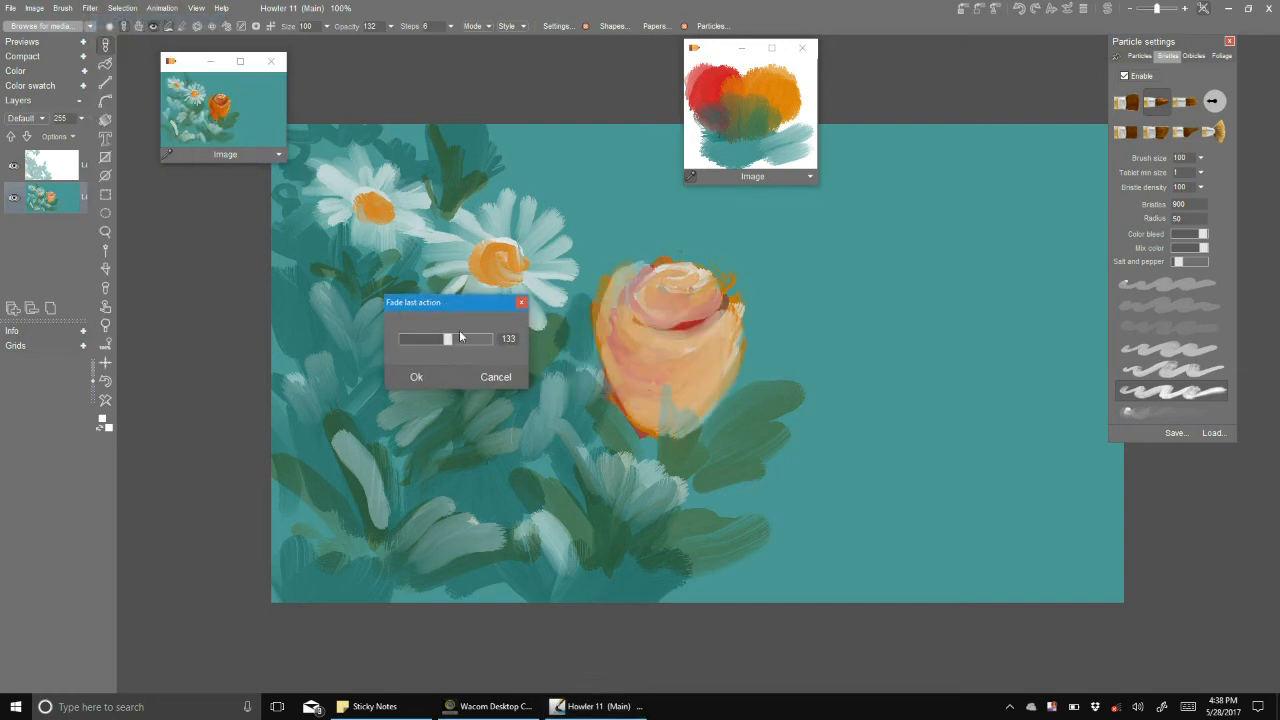
pyautogui.click(417, 378)
# - Paint white petal strokes around the rose's outer left side, center and front
pyautogui.moveTo(604, 347); pyautogui.dragTo(610, 282)
pyautogui.click(107, 386)
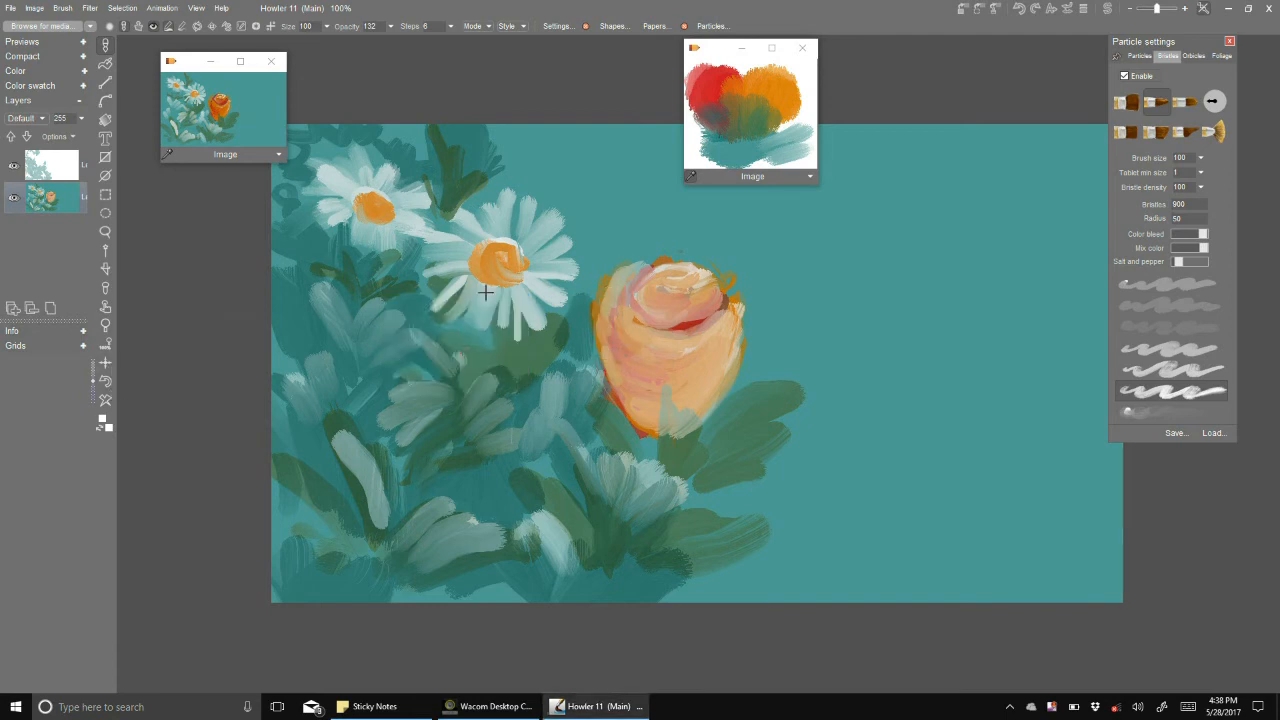
pyautogui.moveTo(660, 277)
pyautogui.mouseDown()
pyautogui.moveTo(701, 281)
pyautogui.moveTo(660, 300)
pyautogui.moveTo(710, 300)
pyautogui.moveTo(689, 286)
pyautogui.moveTo(658, 302)
pyautogui.moveTo(644, 292)
pyautogui.moveTo(628, 322)
pyautogui.moveTo(641, 331)
pyautogui.moveTo(628, 335)
pyautogui.moveTo(620, 323)
pyautogui.moveTo(726, 334)
pyautogui.moveTo(718, 322)
pyautogui.moveTo(692, 344)
pyautogui.moveTo(623, 323)
pyautogui.moveTo(624, 291)
pyautogui.moveTo(602, 322)
pyautogui.moveTo(597, 292)
pyautogui.moveTo(611, 275)
pyautogui.mouseUp()
pyautogui.moveTo(596, 340)
pyautogui.mouseDown()
pyautogui.moveTo(623, 366)
pyautogui.moveTo(606, 372)
pyautogui.moveTo(620, 393)
pyautogui.moveTo(669, 393)
pyautogui.moveTo(654, 409)
pyautogui.moveTo(738, 388)
pyautogui.mouseUp()
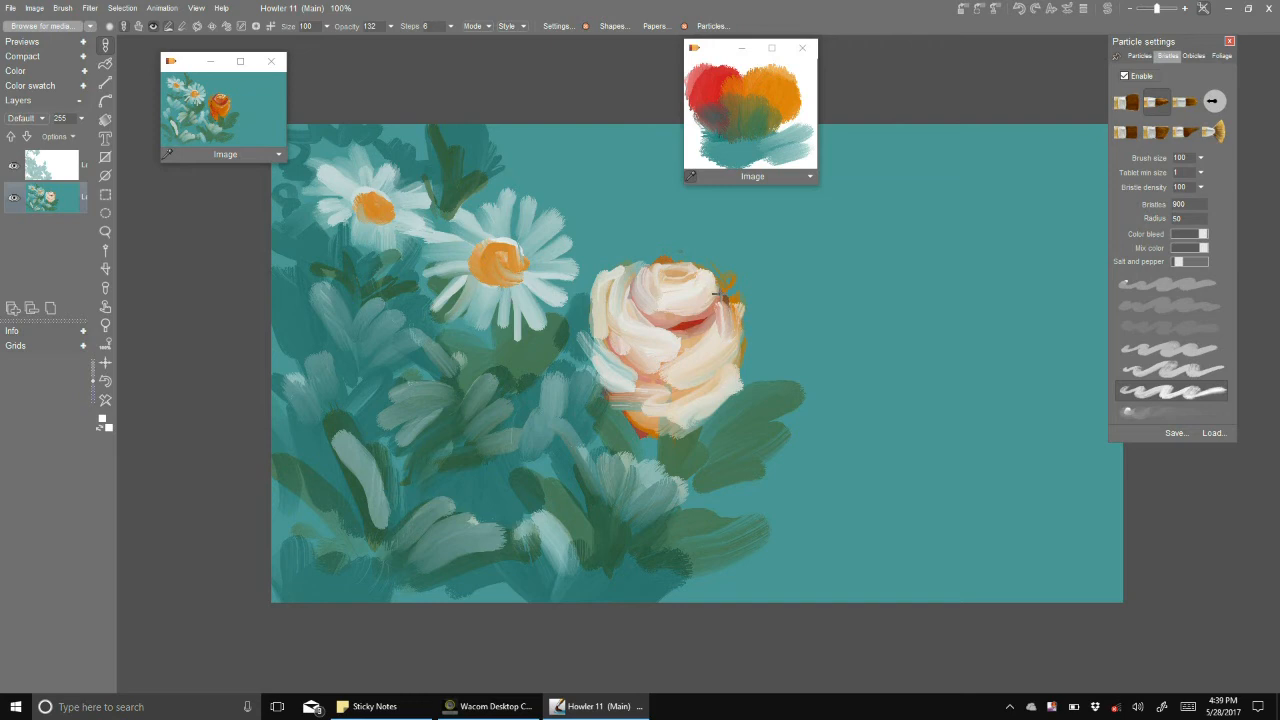
# - Add a new top layer and glaze light orange sampled from the reference image over the rose's petals and base
pyautogui.click(12, 309)
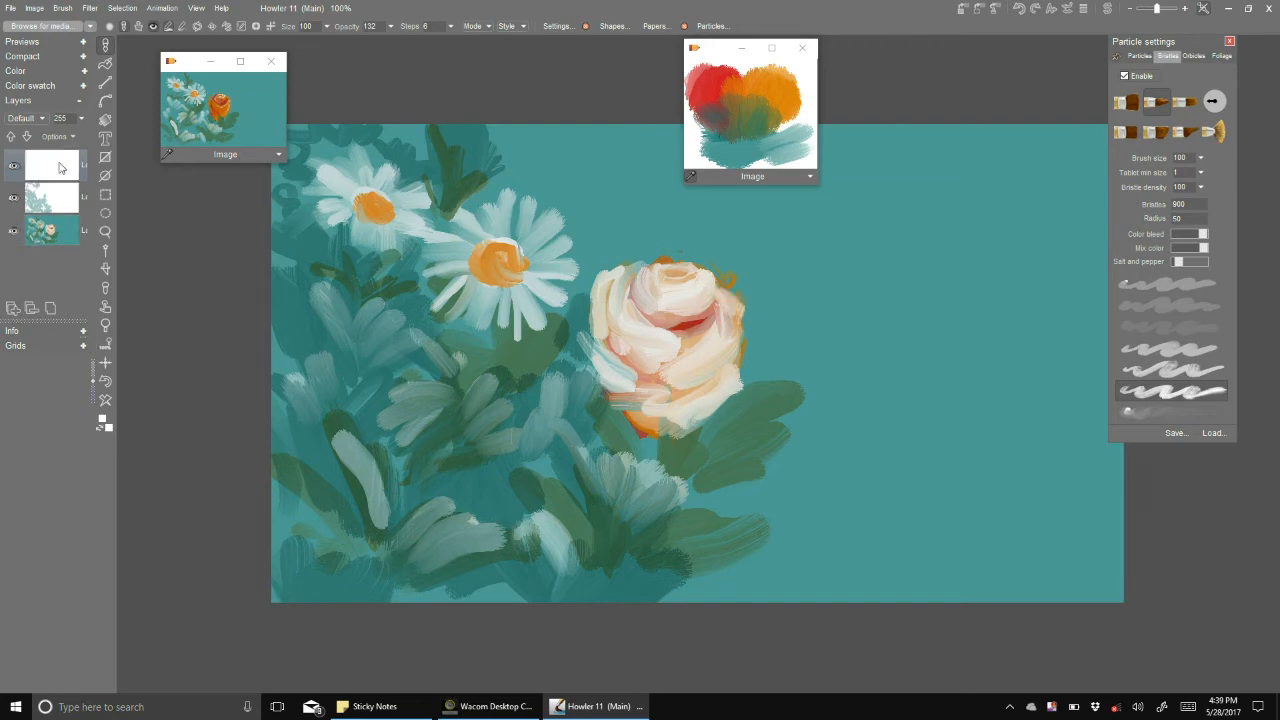
pyautogui.click(757, 77)
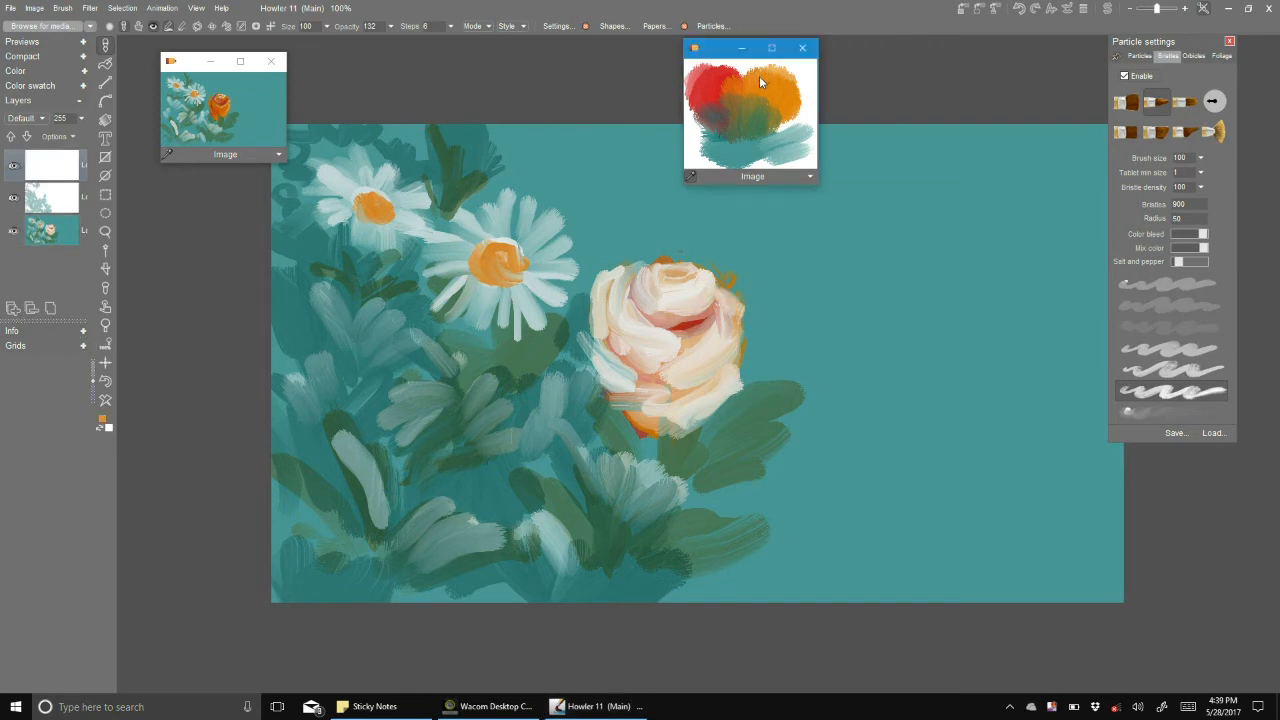
pyautogui.moveTo(657, 294)
pyautogui.mouseDown()
pyautogui.moveTo(675, 303)
pyautogui.moveTo(650, 272)
pyautogui.moveTo(705, 285)
pyautogui.moveTo(685, 308)
pyautogui.mouseUp()
pyautogui.moveTo(611, 285)
pyautogui.mouseDown()
pyautogui.moveTo(606, 345)
pyautogui.moveTo(625, 330)
pyautogui.moveTo(663, 354)
pyautogui.moveTo(663, 371)
pyautogui.moveTo(612, 372)
pyautogui.moveTo(714, 366)
pyautogui.mouseUp()
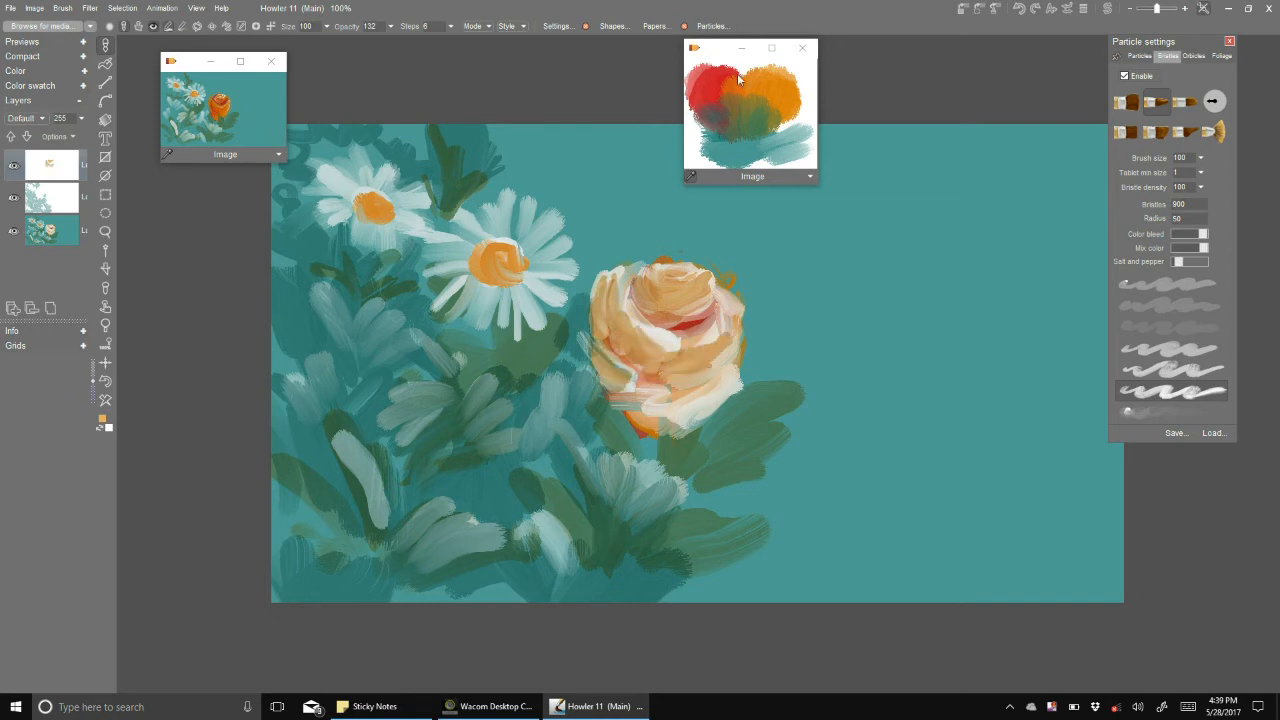
pyautogui.click(779, 70)
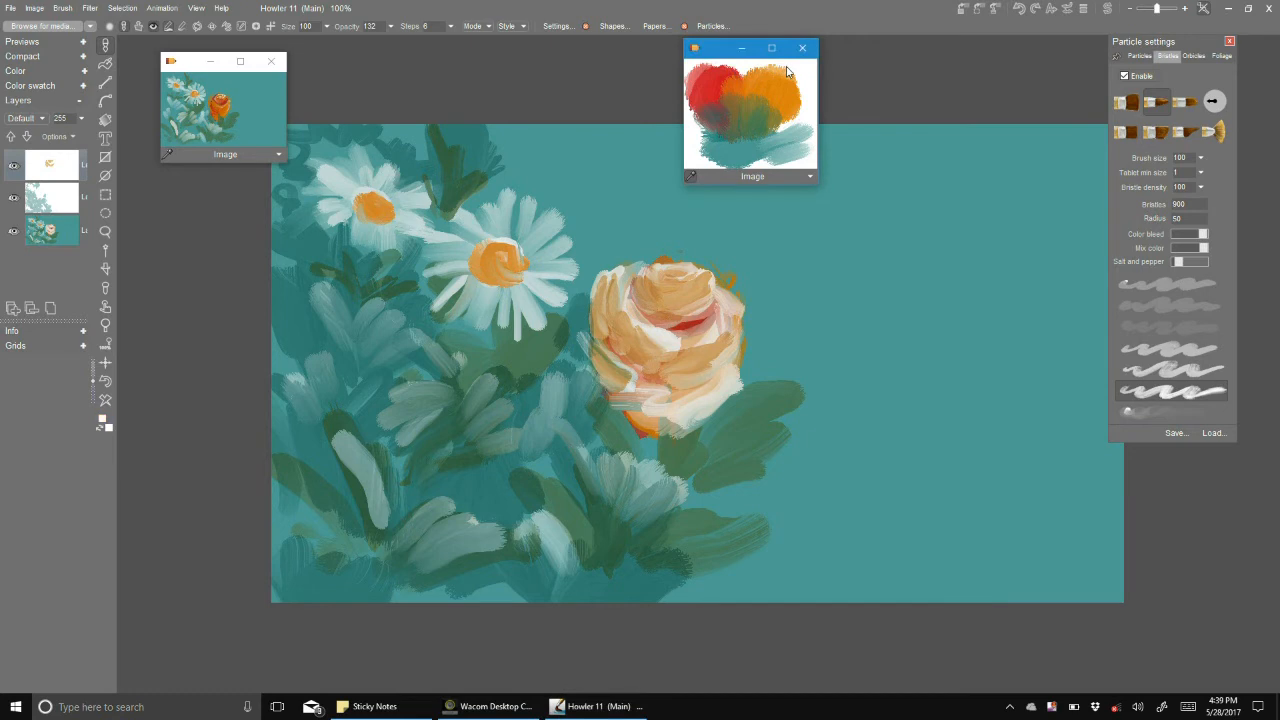
pyautogui.moveTo(703, 386)
pyautogui.mouseDown()
pyautogui.moveTo(673, 413)
pyautogui.moveTo(630, 415)
pyautogui.moveTo(665, 430)
pyautogui.moveTo(731, 383)
pyautogui.moveTo(700, 418)
pyautogui.mouseUp()
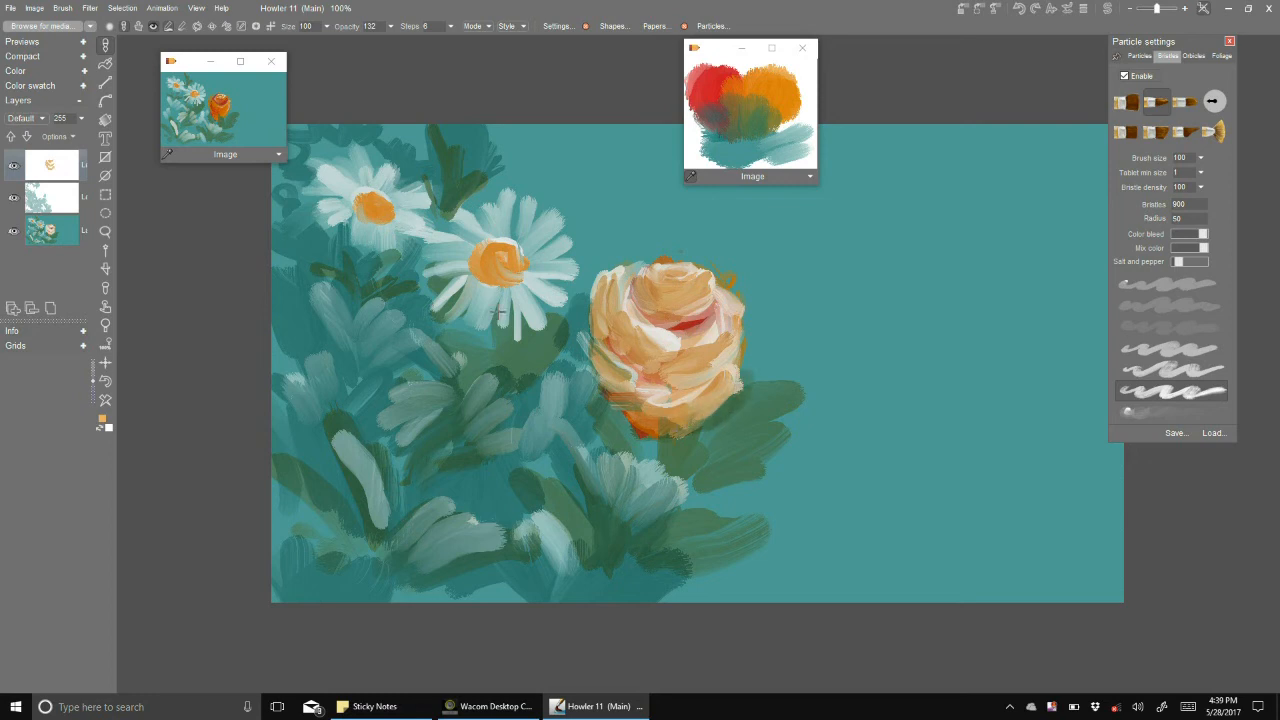
# - Sample red from the reference image and paint dark shadows among the leaves and loose petals below the daisies
pyautogui.click(730, 100)
pyautogui.moveTo(385, 450)
pyautogui.mouseDown()
pyautogui.moveTo(400, 490)
pyautogui.moveTo(435, 520)
pyautogui.moveTo(470, 490)
pyautogui.moveTo(487, 505)
pyautogui.moveTo(520, 489)
pyautogui.moveTo(530, 411)
pyautogui.mouseUp()
pyautogui.click(556, 437)
pyautogui.moveTo(581, 534)
pyautogui.mouseDown()
pyautogui.moveTo(594, 575)
pyautogui.moveTo(662, 553)
pyautogui.mouseUp()
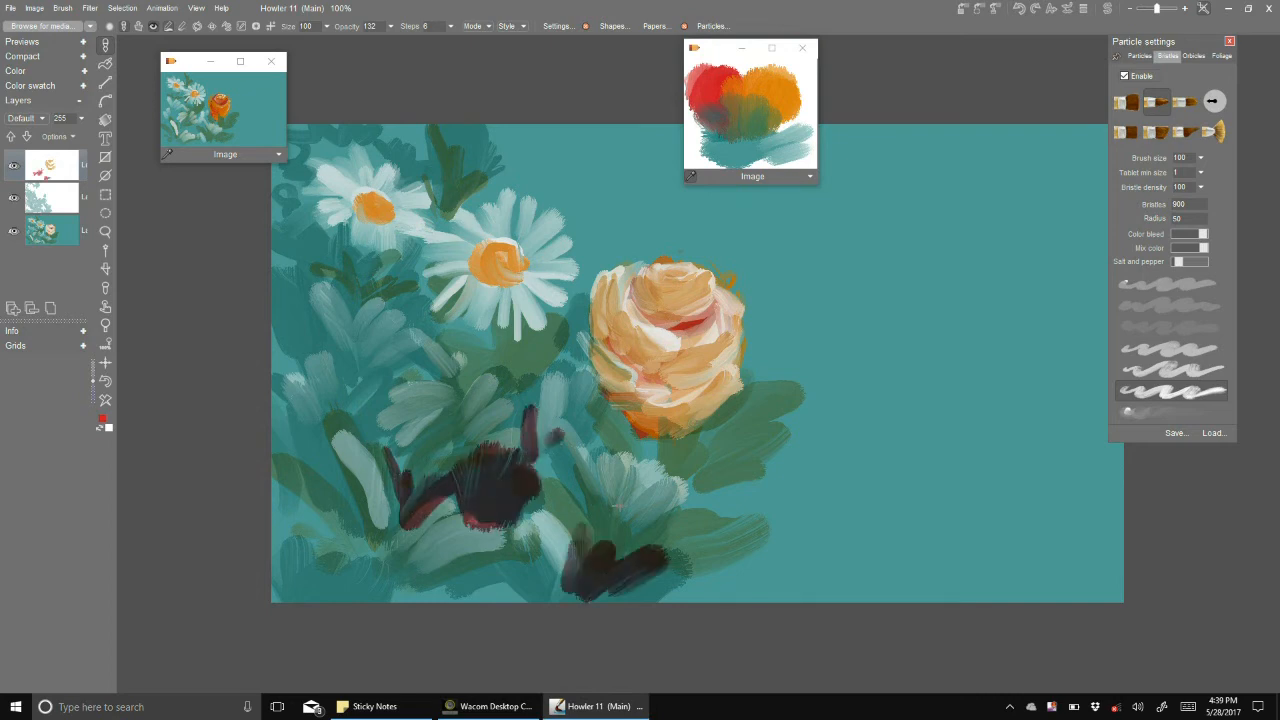
# - Sample dark tones from the mixed-color palette image and paint deep teal shadows among the leaves below and beside the daisies
pyautogui.click(720, 128)
pyautogui.moveTo(406, 546)
pyautogui.mouseDown()
pyautogui.moveTo(437, 520)
pyautogui.moveTo(474, 520)
pyautogui.moveTo(402, 548)
pyautogui.mouseUp()
pyautogui.moveTo(326, 521)
pyautogui.mouseDown()
pyautogui.moveTo(303, 461)
pyautogui.moveTo(345, 465)
pyautogui.moveTo(303, 543)
pyautogui.moveTo(355, 590)
pyautogui.moveTo(399, 559)
pyautogui.moveTo(404, 596)
pyautogui.mouseUp()
pyautogui.moveTo(380, 375)
pyautogui.mouseDown()
pyautogui.moveTo(398, 352)
pyautogui.moveTo(417, 374)
pyautogui.moveTo(342, 424)
pyautogui.moveTo(324, 336)
pyautogui.moveTo(296, 345)
pyautogui.moveTo(282, 320)
pyautogui.moveTo(311, 282)
pyautogui.moveTo(300, 260)
pyautogui.moveTo(322, 250)
pyautogui.mouseUp()
pyautogui.moveTo(401, 265)
pyautogui.mouseDown()
pyautogui.moveTo(360, 300)
pyautogui.moveTo(340, 270)
pyautogui.moveTo(326, 276)
pyautogui.mouseUp()
pyautogui.moveTo(407, 286)
pyautogui.mouseDown()
pyautogui.moveTo(425, 338)
pyautogui.moveTo(440, 306)
pyautogui.mouseUp()
pyautogui.moveTo(464, 384)
pyautogui.mouseDown()
pyautogui.moveTo(535, 360)
pyautogui.moveTo(553, 318)
pyautogui.mouseUp()
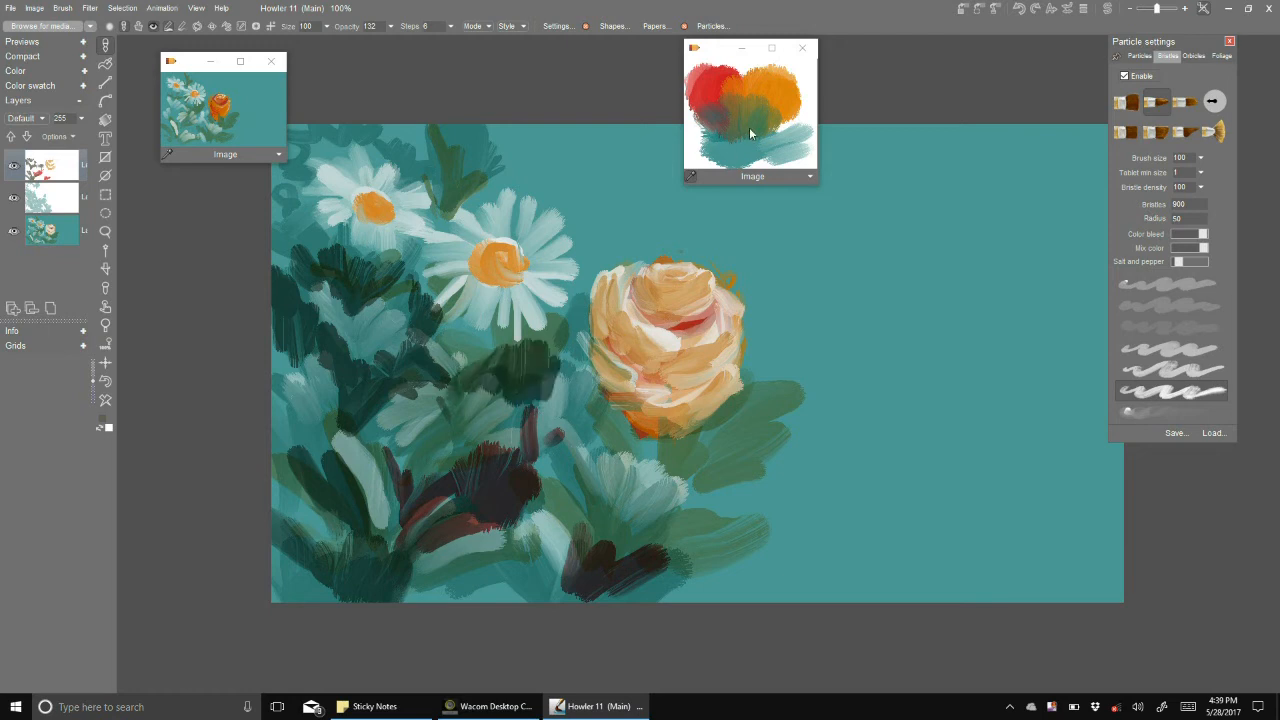
# - Sample green from the mixed-color palette and paint over the pale leaves beneath the larger daisy, undoing the last stroke
pyautogui.click(756, 116)
pyautogui.moveTo(392, 418); pyautogui.dragTo(503, 393)
pyautogui.moveTo(437, 316); pyautogui.dragTo(464, 321)
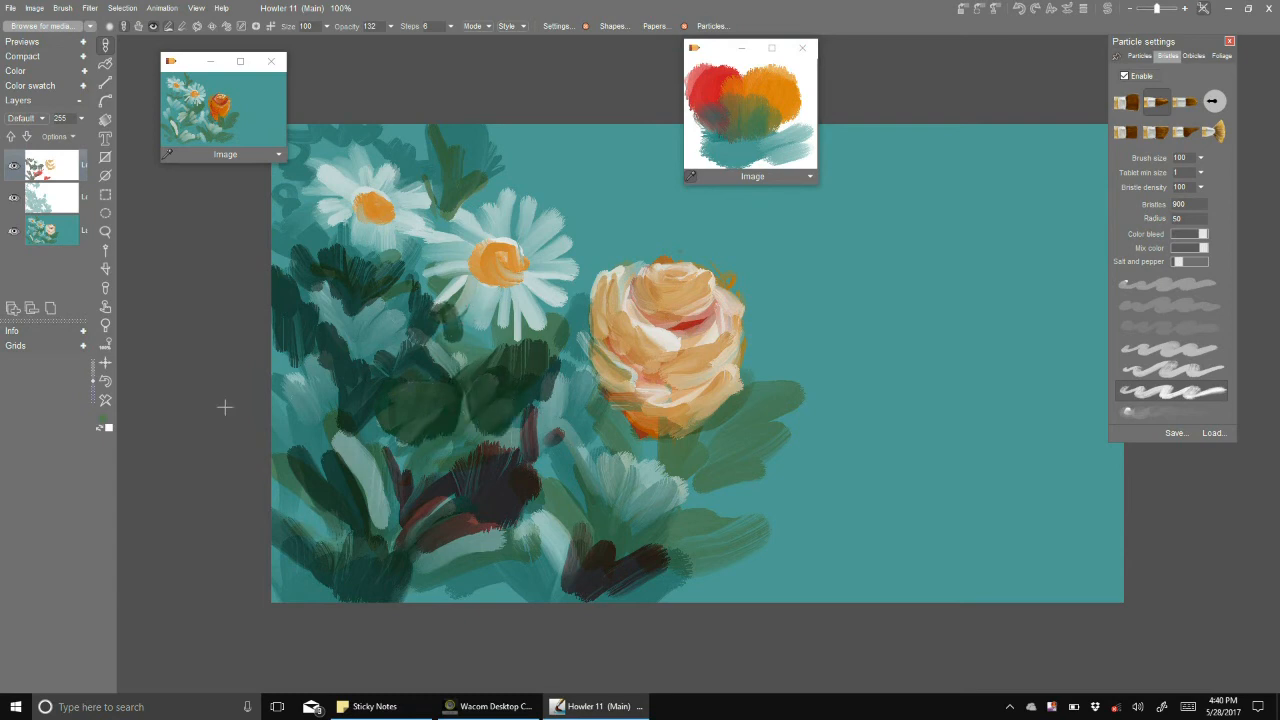
pyautogui.hotkey('ctrl', 'z')
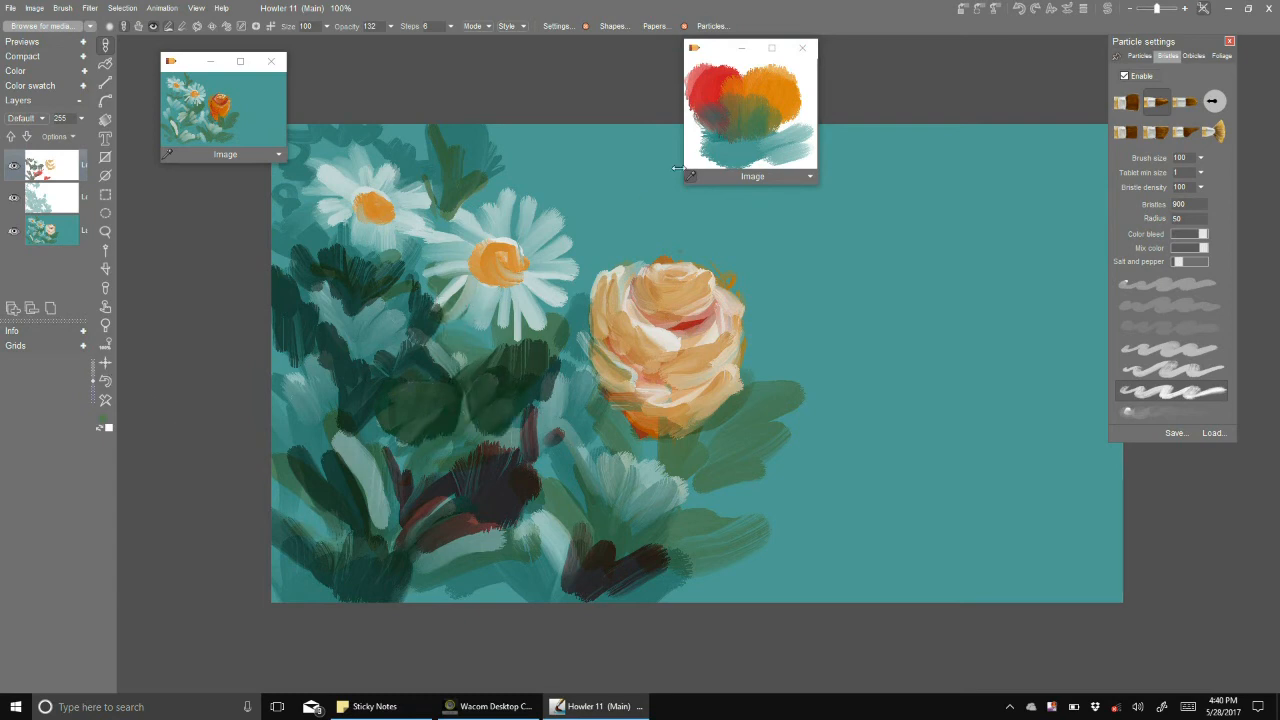
# - Sample a softer green from the palette and deepen the leaves below the larger daisy and along the canvas's lower edge
pyautogui.click(766, 122)
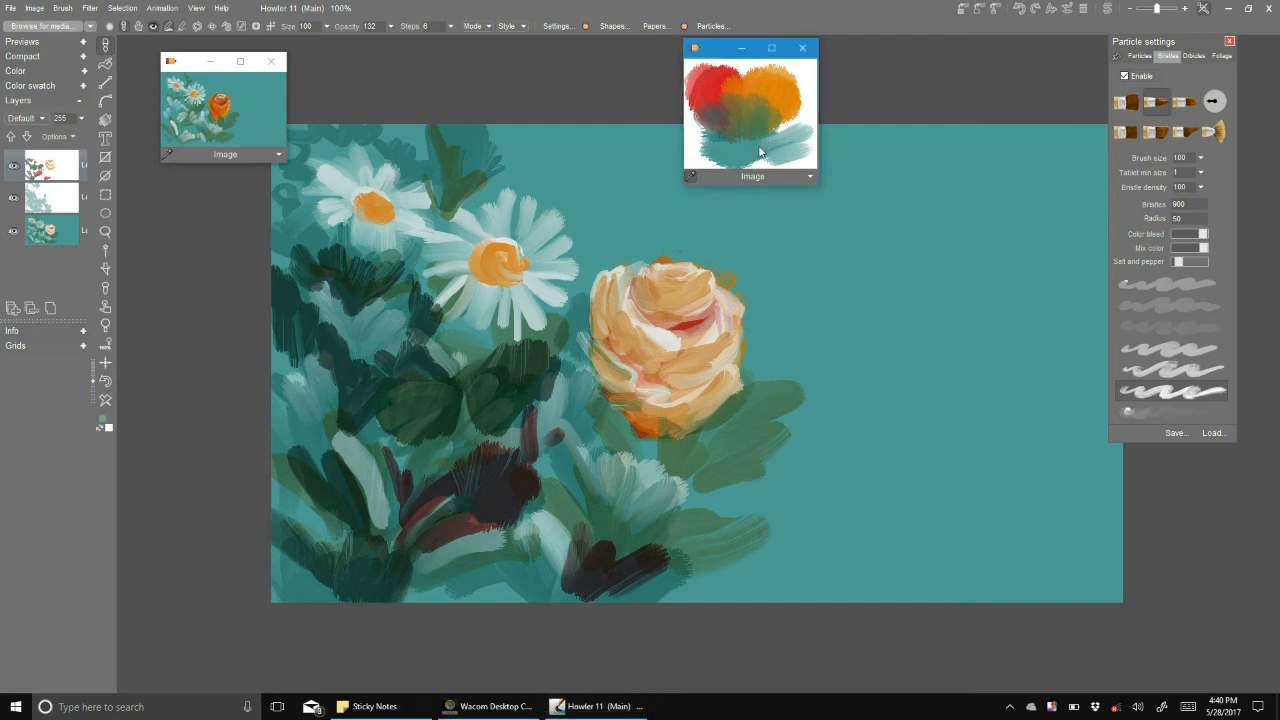
pyautogui.click(478, 349)
pyautogui.moveTo(478, 349)
pyautogui.mouseDown()
pyautogui.moveTo(500, 367)
pyautogui.moveTo(449, 356)
pyautogui.mouseUp()
pyautogui.moveTo(423, 584); pyautogui.dragTo(493, 542)
pyautogui.moveTo(531, 560); pyautogui.dragTo(551, 606)
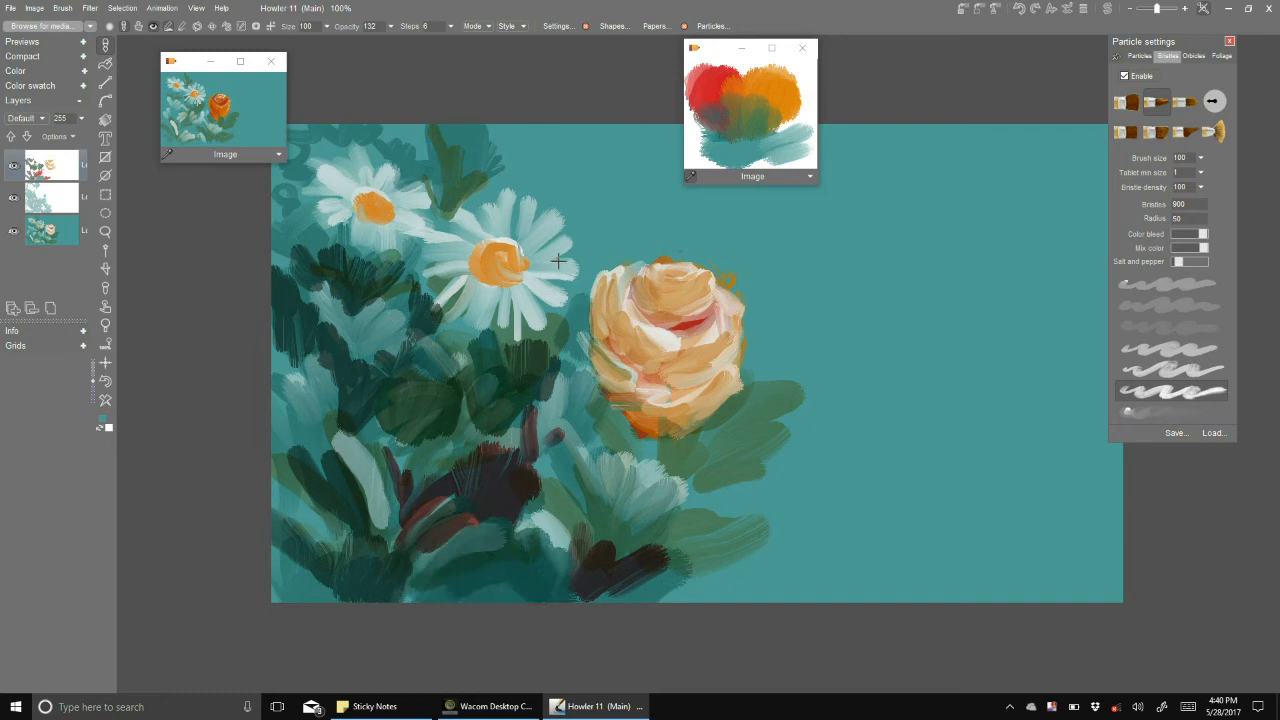
# - Paint muted teal leaves behind the larger daisy and in the gap above the rose using blue-green from the palette
pyautogui.moveTo(593, 217)
pyautogui.mouseDown()
pyautogui.moveTo(590, 260)
pyautogui.moveTo(643, 222)
pyautogui.moveTo(533, 167)
pyautogui.moveTo(495, 166)
pyautogui.mouseUp()
pyautogui.moveTo(541, 161); pyautogui.dragTo(487, 136)
pyautogui.click(796, 156)
pyautogui.click(602, 190)
pyautogui.moveTo(603, 186); pyautogui.dragTo(694, 252)
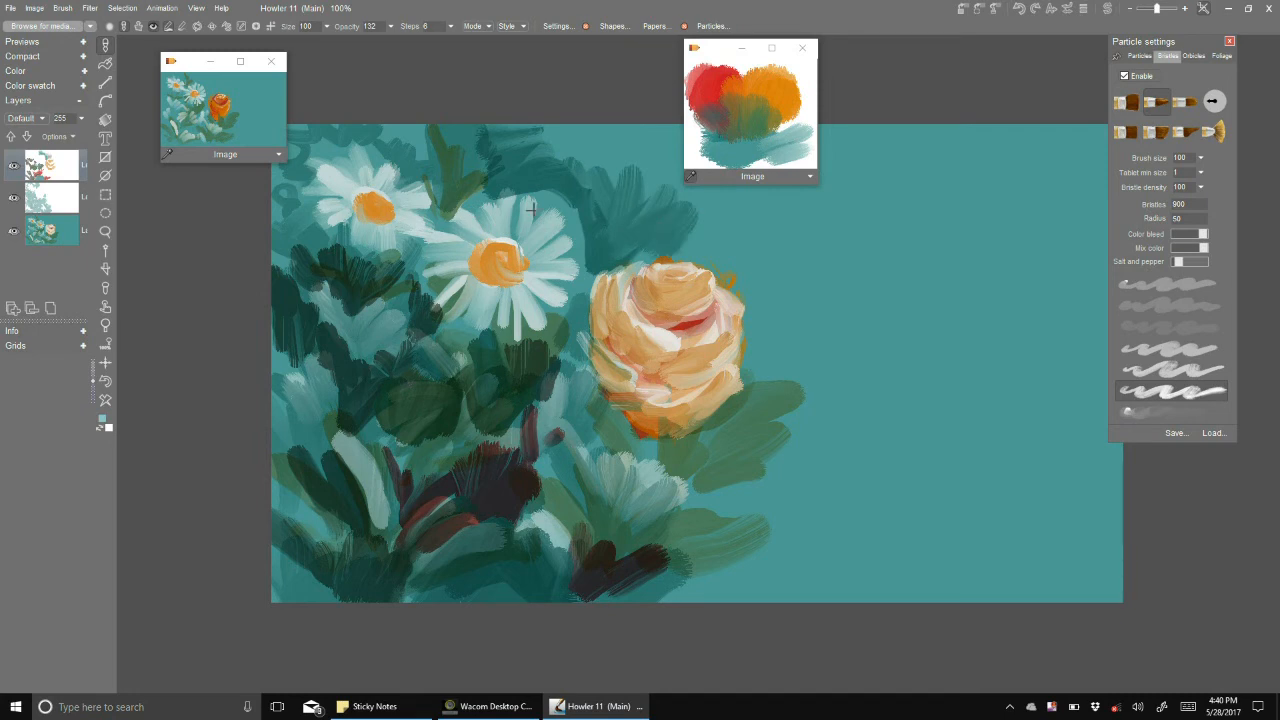
pyautogui.moveTo(582, 216); pyautogui.dragTo(535, 184)
# - On the middle layer, cover the background around and to the right of the rose with broad darker teal strokes
pyautogui.click(68, 199)
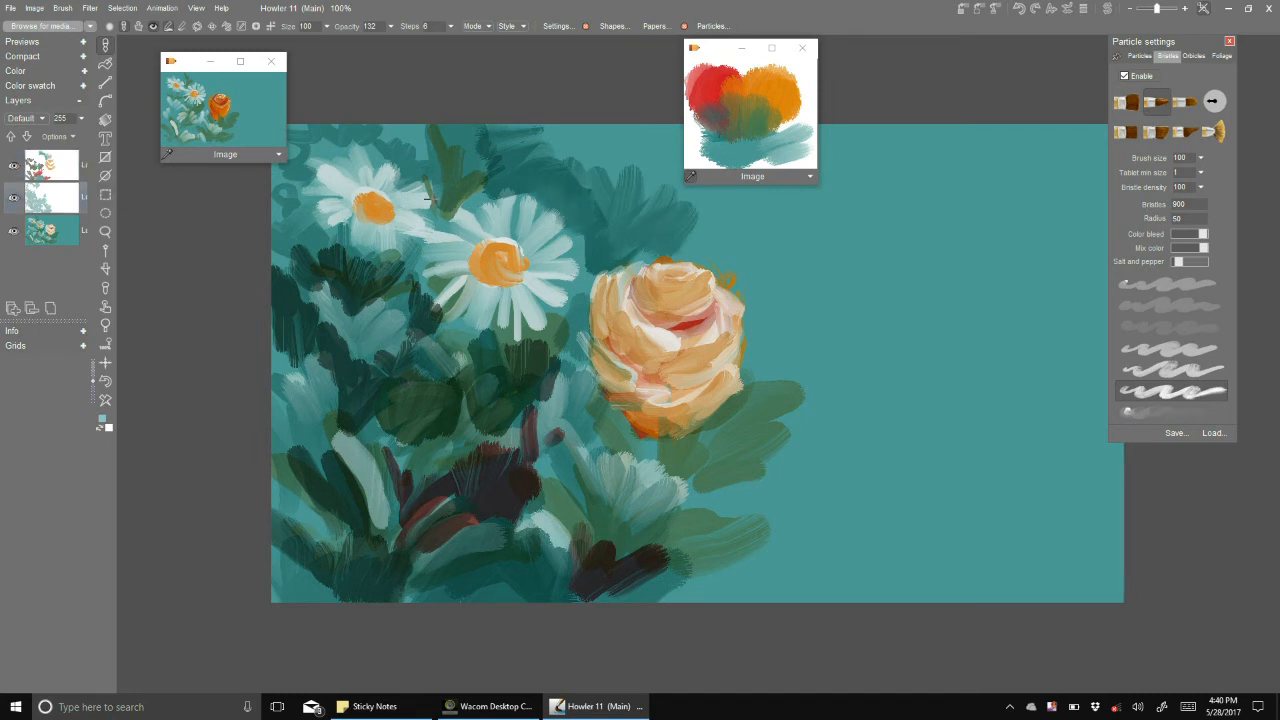
pyautogui.moveTo(738, 256)
pyautogui.mouseDown()
pyautogui.moveTo(700, 245)
pyautogui.moveTo(775, 320)
pyautogui.moveTo(871, 346)
pyautogui.moveTo(894, 446)
pyautogui.moveTo(851, 591)
pyautogui.moveTo(957, 609)
pyautogui.moveTo(1110, 545)
pyautogui.mouseUp()
pyautogui.moveTo(872, 335)
pyautogui.mouseDown()
pyautogui.moveTo(884, 356)
pyautogui.moveTo(925, 205)
pyautogui.moveTo(1030, 400)
pyautogui.moveTo(1060, 260)
pyautogui.moveTo(981, 178)
pyautogui.moveTo(740, 198)
pyautogui.moveTo(620, 140)
pyautogui.moveTo(487, 148)
pyautogui.mouseUp()
pyautogui.moveTo(812, 285)
pyautogui.mouseDown()
pyautogui.moveTo(788, 240)
pyautogui.moveTo(760, 225)
pyautogui.mouseUp()
pyautogui.moveTo(955, 140)
pyautogui.mouseDown()
pyautogui.moveTo(997, 168)
pyautogui.moveTo(1122, 188)
pyautogui.moveTo(1126, 404)
pyautogui.moveTo(1026, 572)
pyautogui.moveTo(1040, 592)
pyautogui.mouseUp()
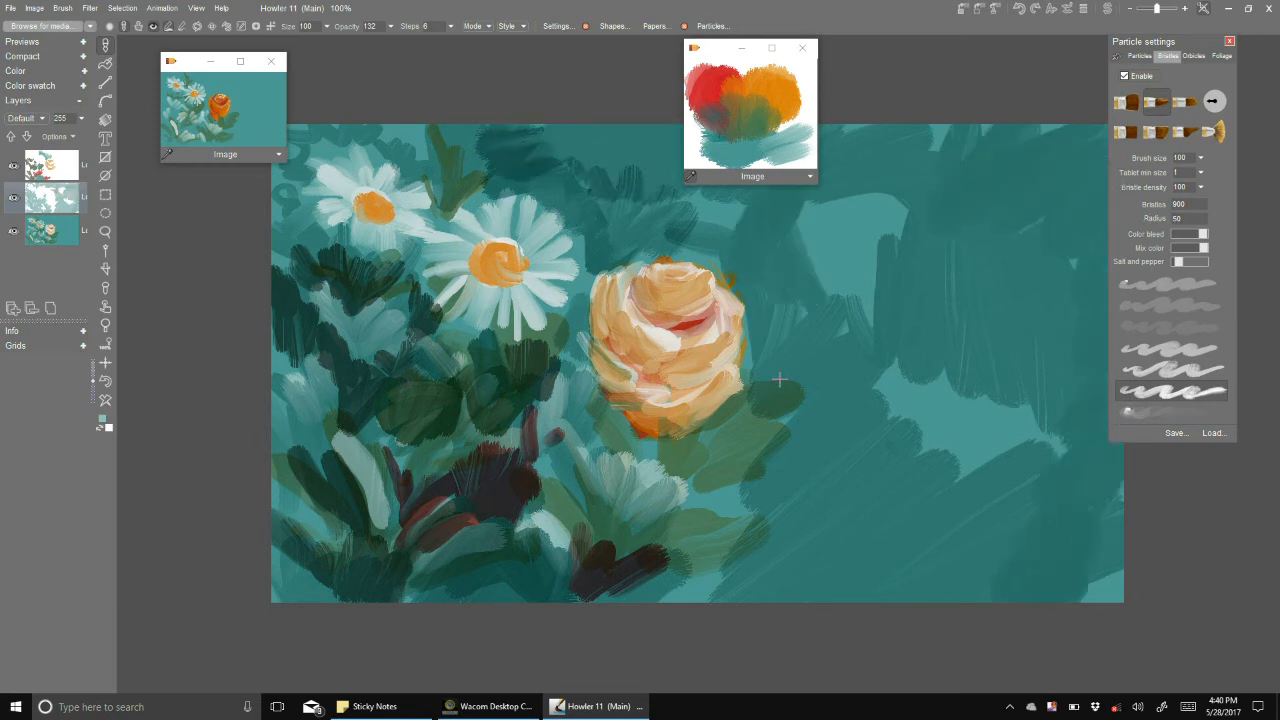
# - On the bottom layer, dab a pale flower right of the rose with sampled white, lower Color bleed and set Brush size to 49
pyautogui.click(67, 242)
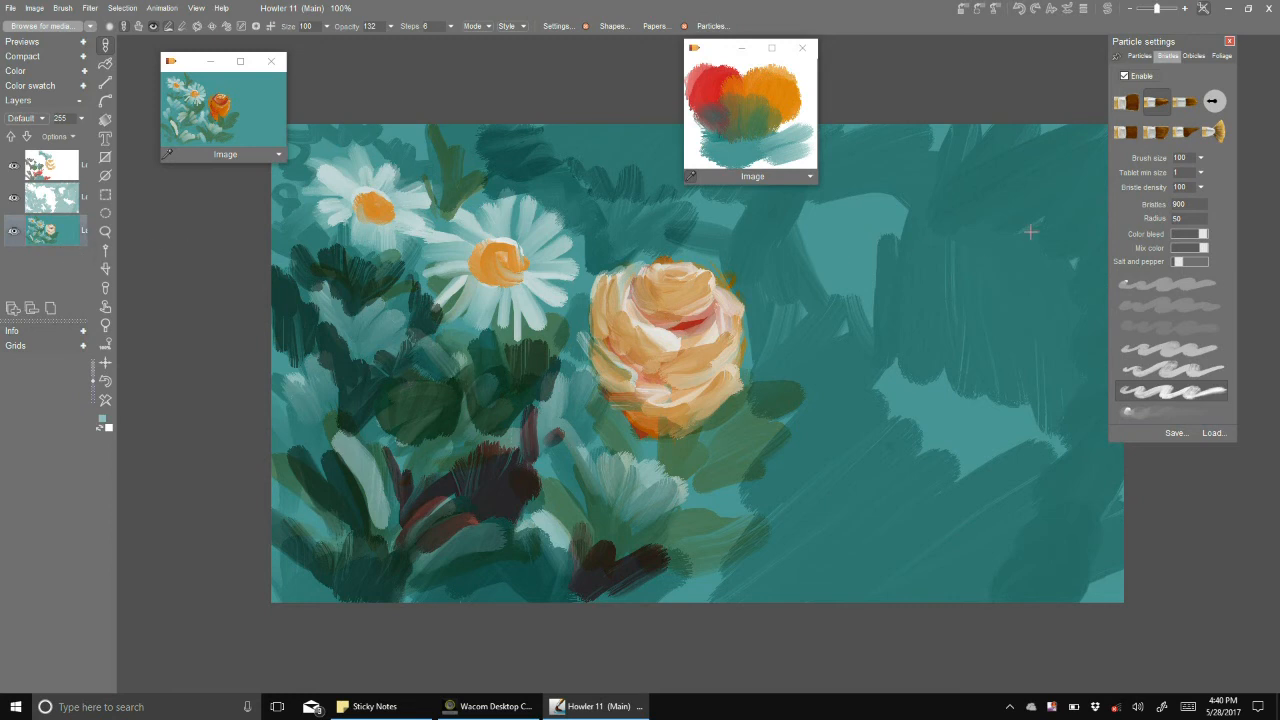
pyautogui.click(806, 92)
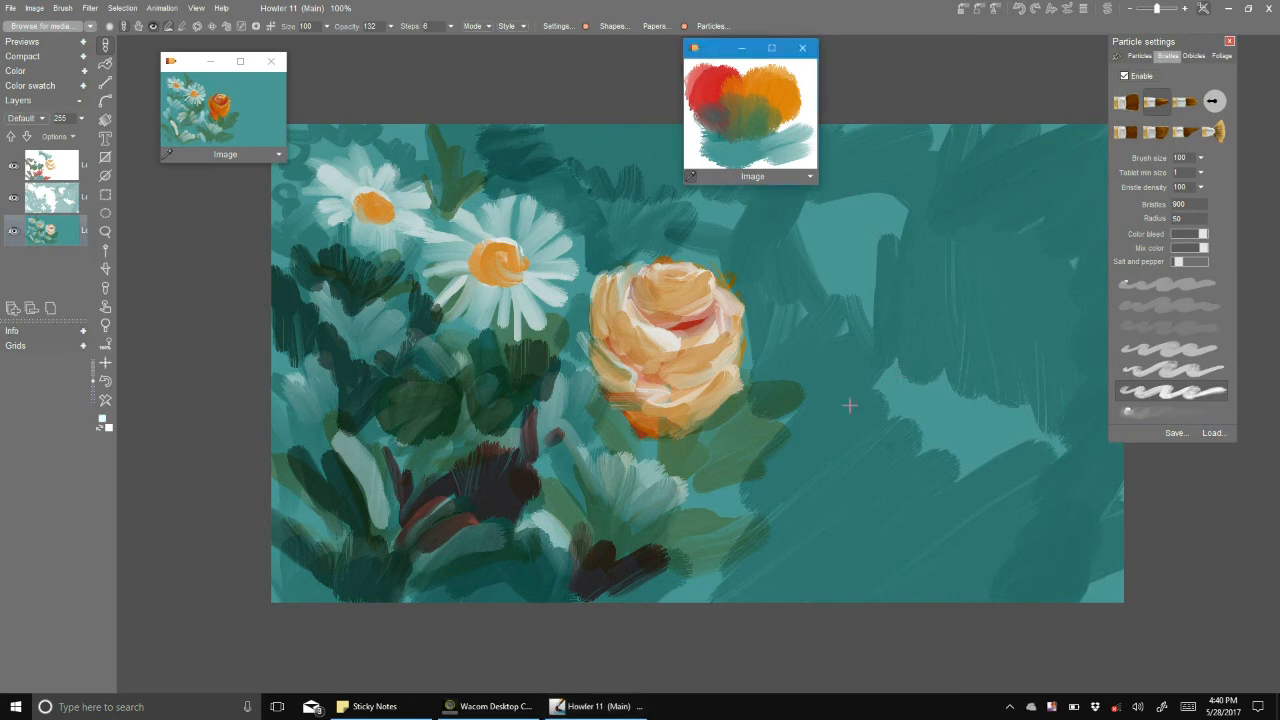
pyautogui.moveTo(827, 469)
pyautogui.mouseDown()
pyautogui.moveTo(836, 500)
pyautogui.moveTo(868, 514)
pyautogui.mouseUp()
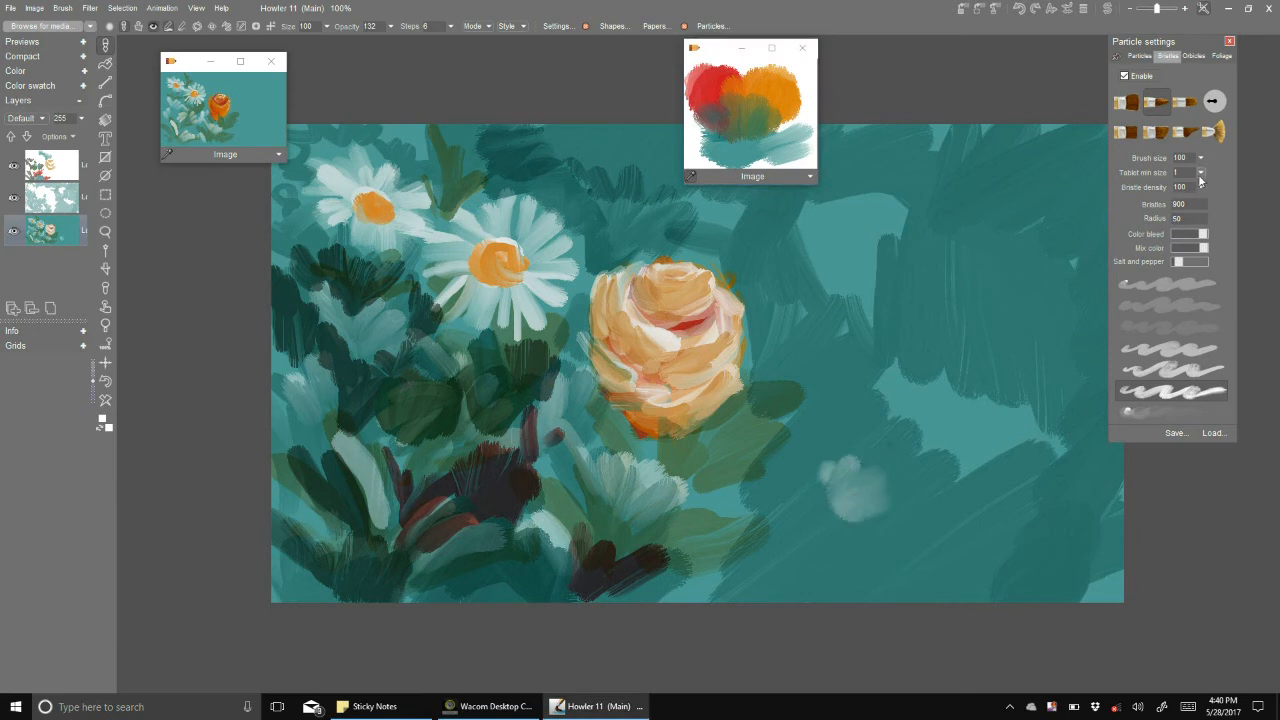
pyautogui.moveTo(1201, 237); pyautogui.dragTo(1195, 237)
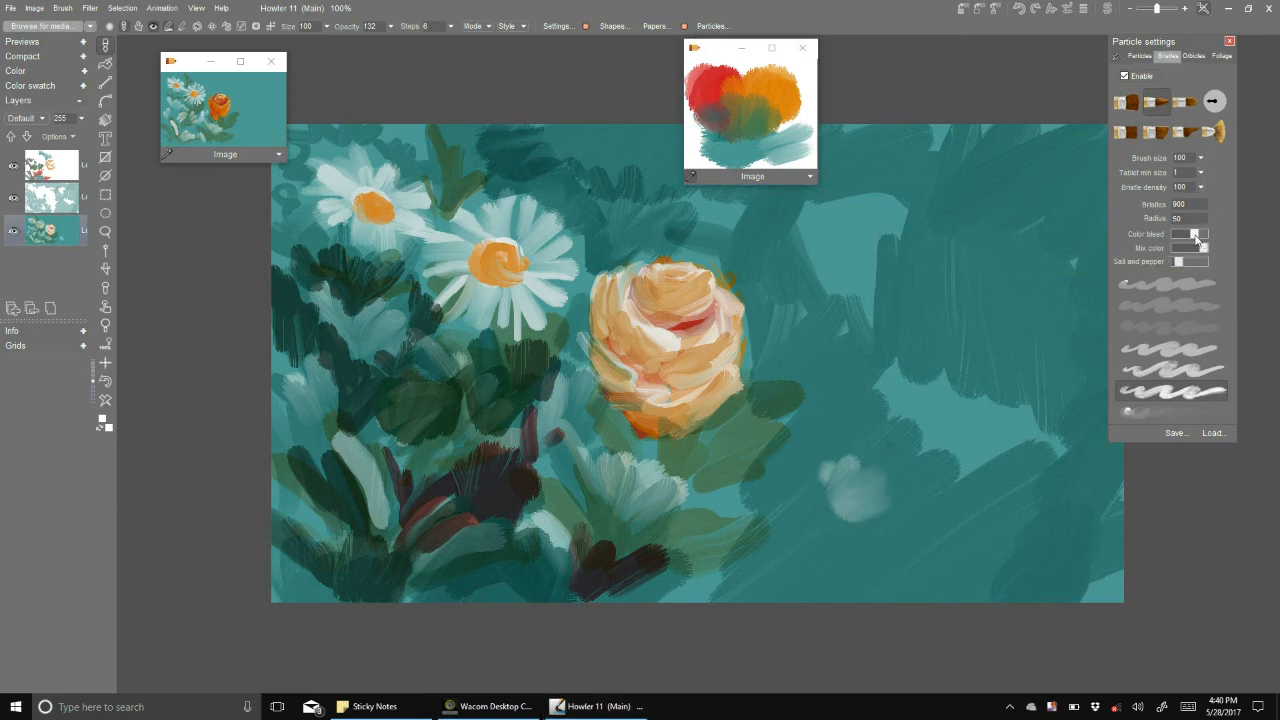
pyautogui.click(1201, 174)
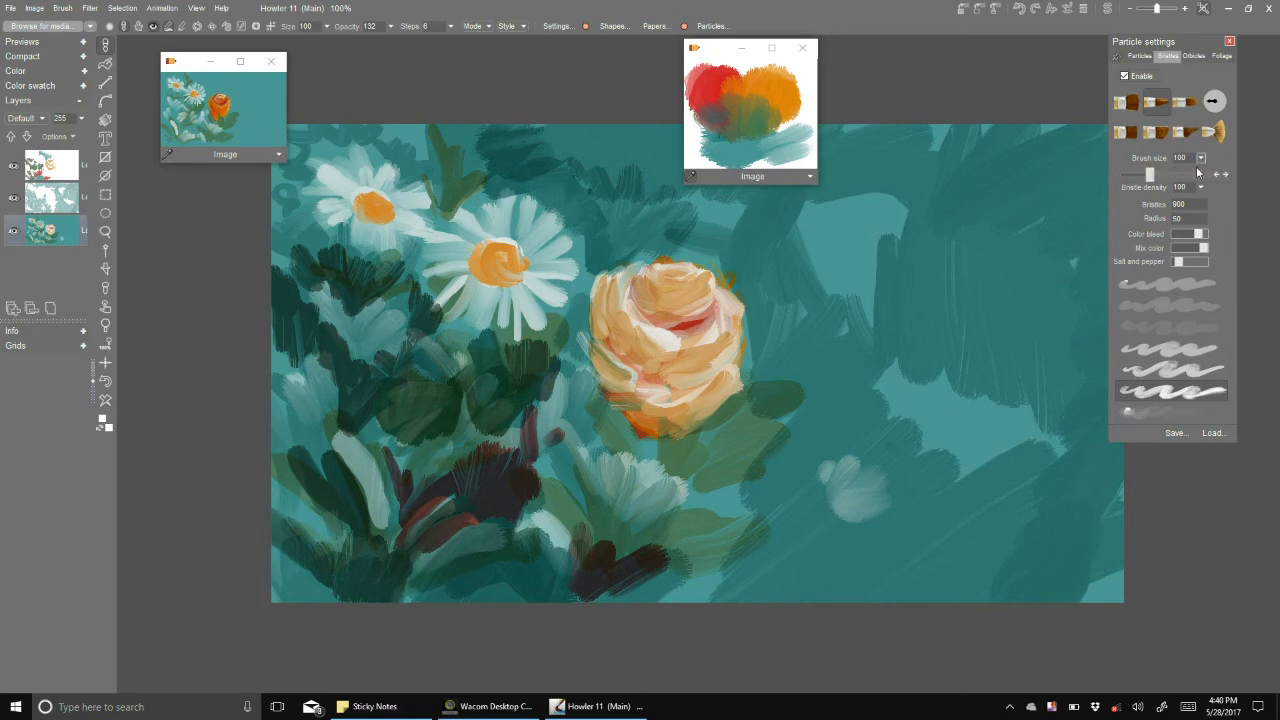
pyautogui.moveTo(1150, 177); pyautogui.dragTo(1130, 177)
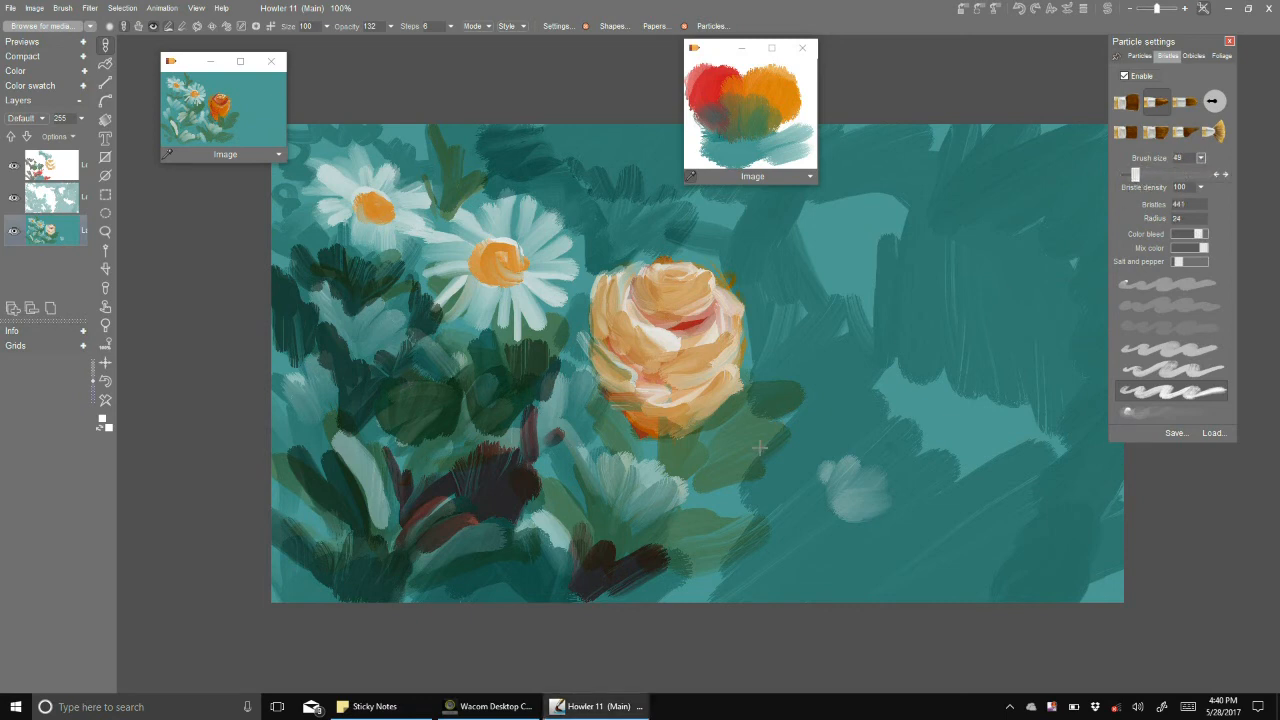
# - Paint a cluster of small white daisies of varying sizes to the right of the rose
pyautogui.moveTo(811, 470)
pyautogui.mouseDown()
pyautogui.moveTo(830, 508)
pyautogui.moveTo(814, 534)
pyautogui.moveTo(848, 540)
pyautogui.moveTo(872, 508)
pyautogui.moveTo(866, 480)
pyautogui.moveTo(836, 498)
pyautogui.moveTo(920, 518)
pyautogui.moveTo(900, 536)
pyautogui.moveTo(898, 496)
pyautogui.mouseUp()
pyautogui.moveTo(845, 350)
pyautogui.mouseDown()
pyautogui.moveTo(846, 388)
pyautogui.moveTo(884, 388)
pyautogui.moveTo(862, 430)
pyautogui.moveTo(812, 404)
pyautogui.moveTo(840, 376)
pyautogui.mouseUp()
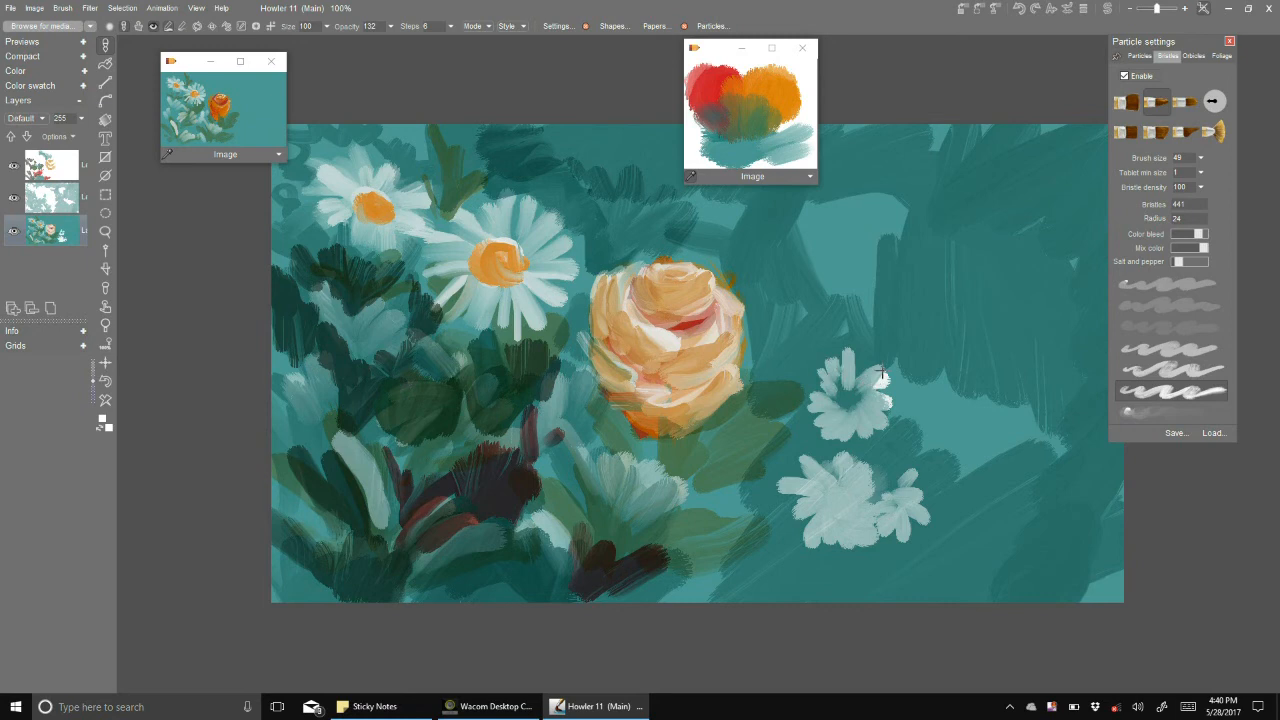
pyautogui.moveTo(944, 476)
pyautogui.mouseDown()
pyautogui.moveTo(983, 501)
pyautogui.moveTo(962, 542)
pyautogui.moveTo(952, 508)
pyautogui.mouseUp()
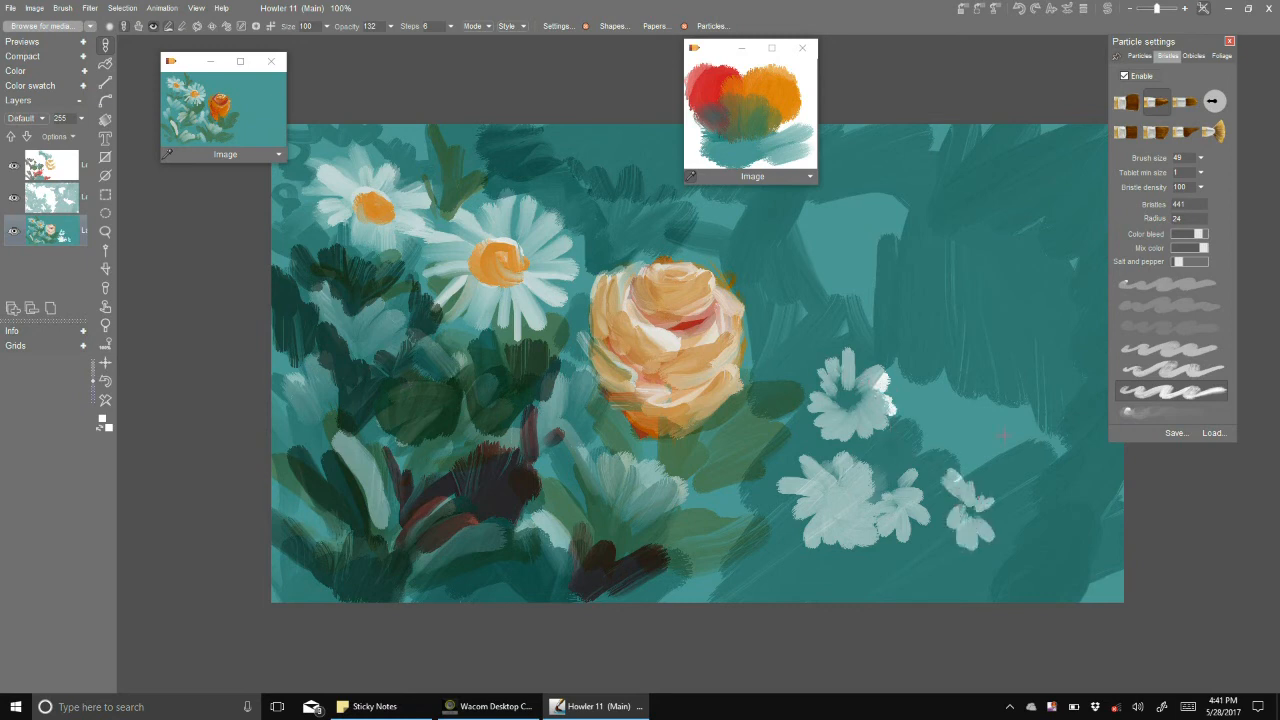
pyautogui.moveTo(803, 402)
pyautogui.mouseDown()
pyautogui.moveTo(766, 390)
pyautogui.moveTo(778, 374)
pyautogui.moveTo(806, 418)
pyautogui.moveTo(784, 398)
pyautogui.mouseUp()
# - On the top layer, sample orange from the palette and dab centers into the small daisies
pyautogui.click(80, 203)
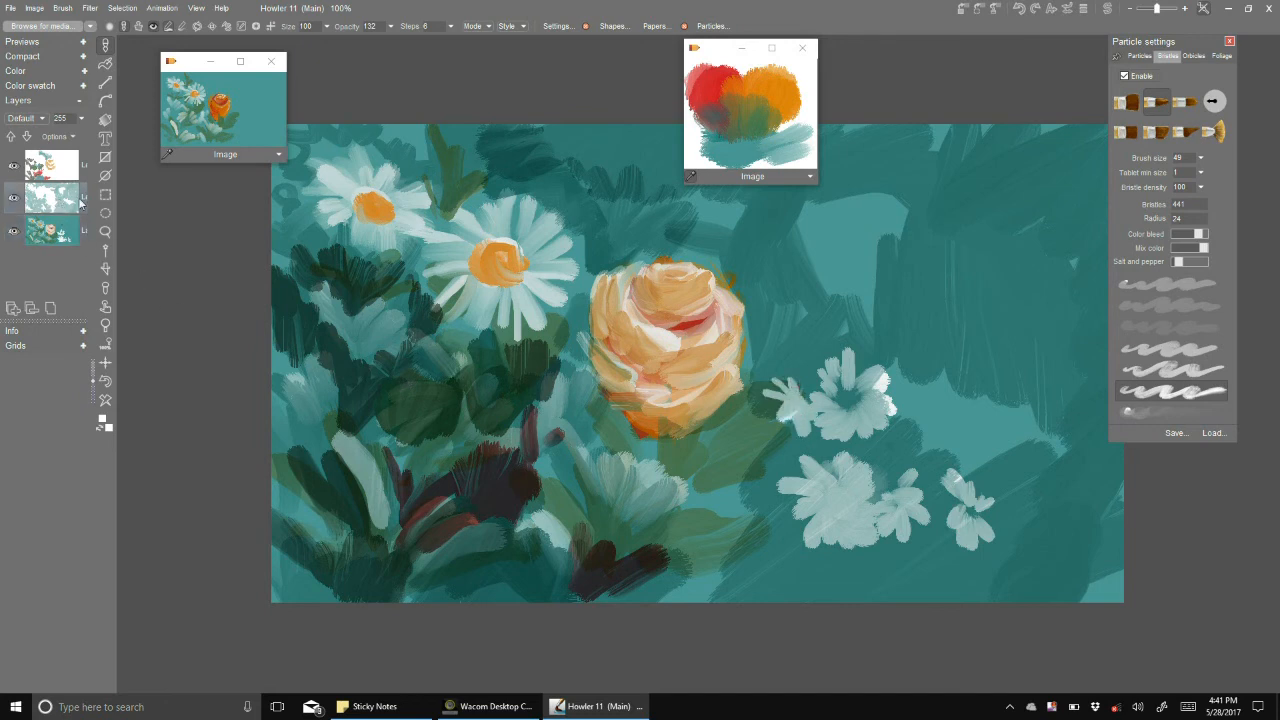
pyautogui.click(85, 166)
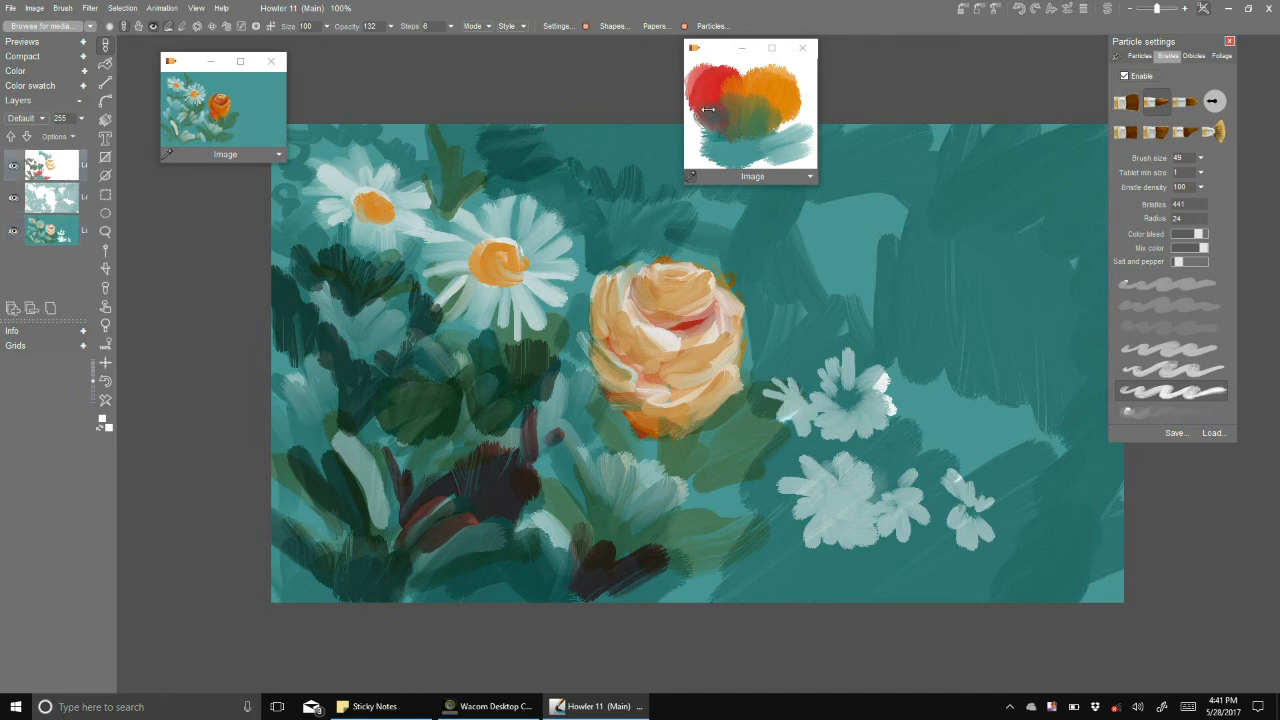
pyautogui.click(768, 82)
pyautogui.click(855, 400)
pyautogui.click(896, 505)
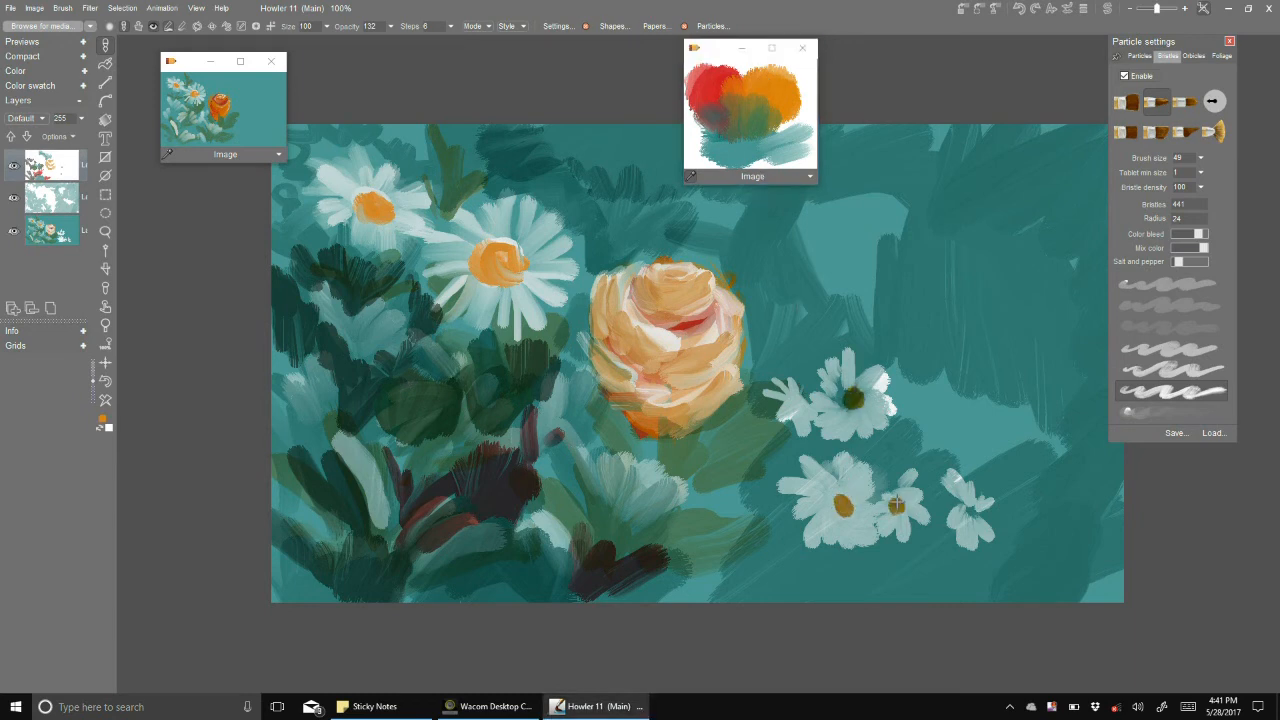
pyautogui.click(967, 512)
# - On the middle layer, undo a first green stroke on the upper small daisy and paint muted teal leaves around the small daisies
pyautogui.click(67, 195)
pyautogui.click(756, 147)
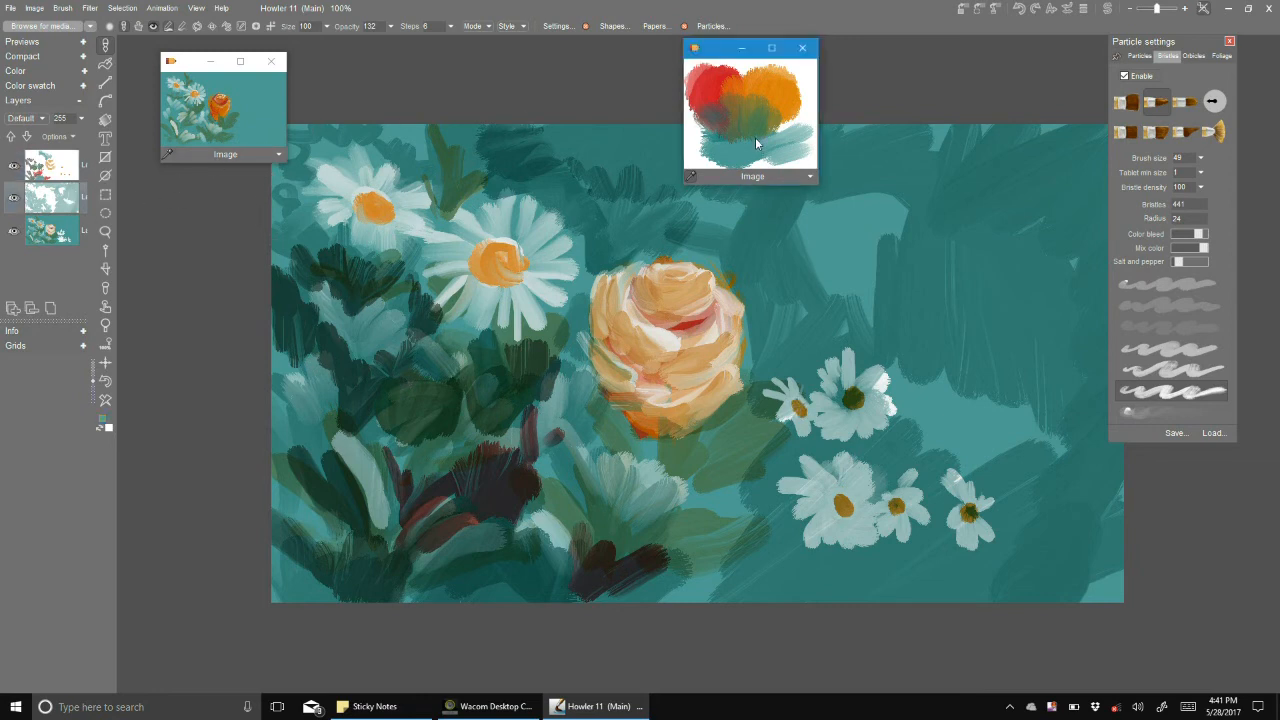
pyautogui.moveTo(824, 425); pyautogui.dragTo(869, 430)
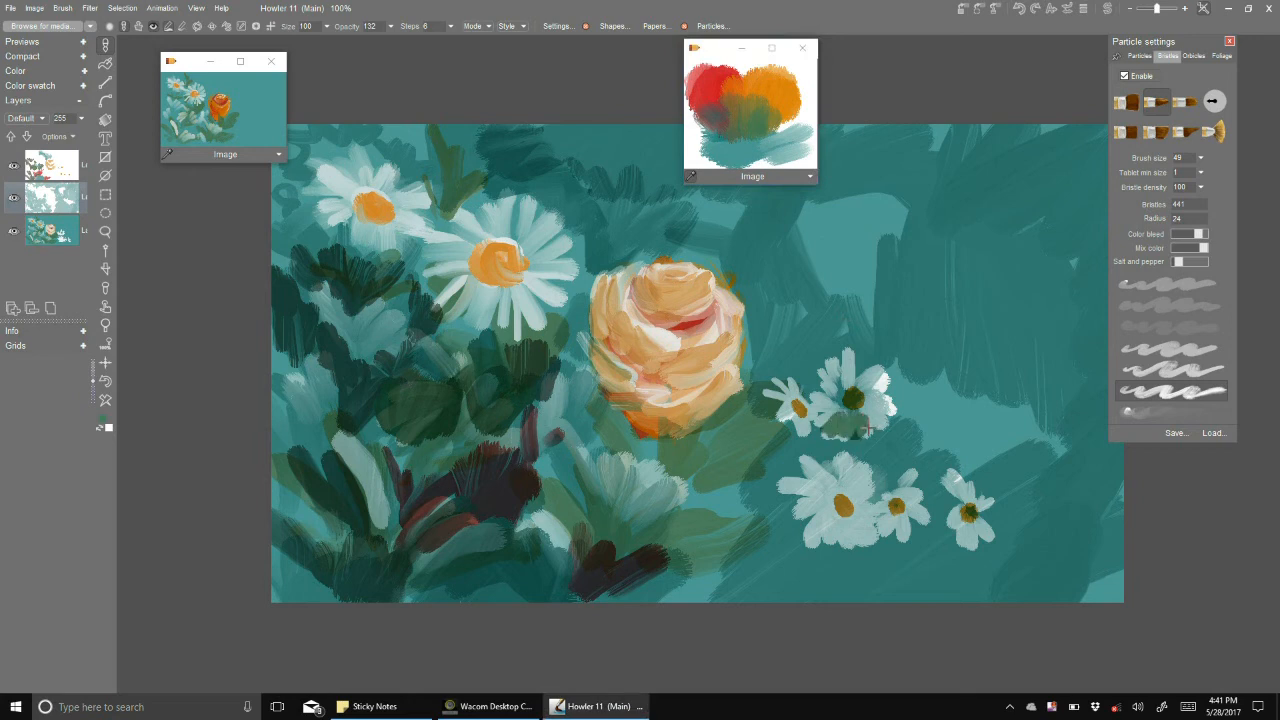
pyautogui.click(105, 381)
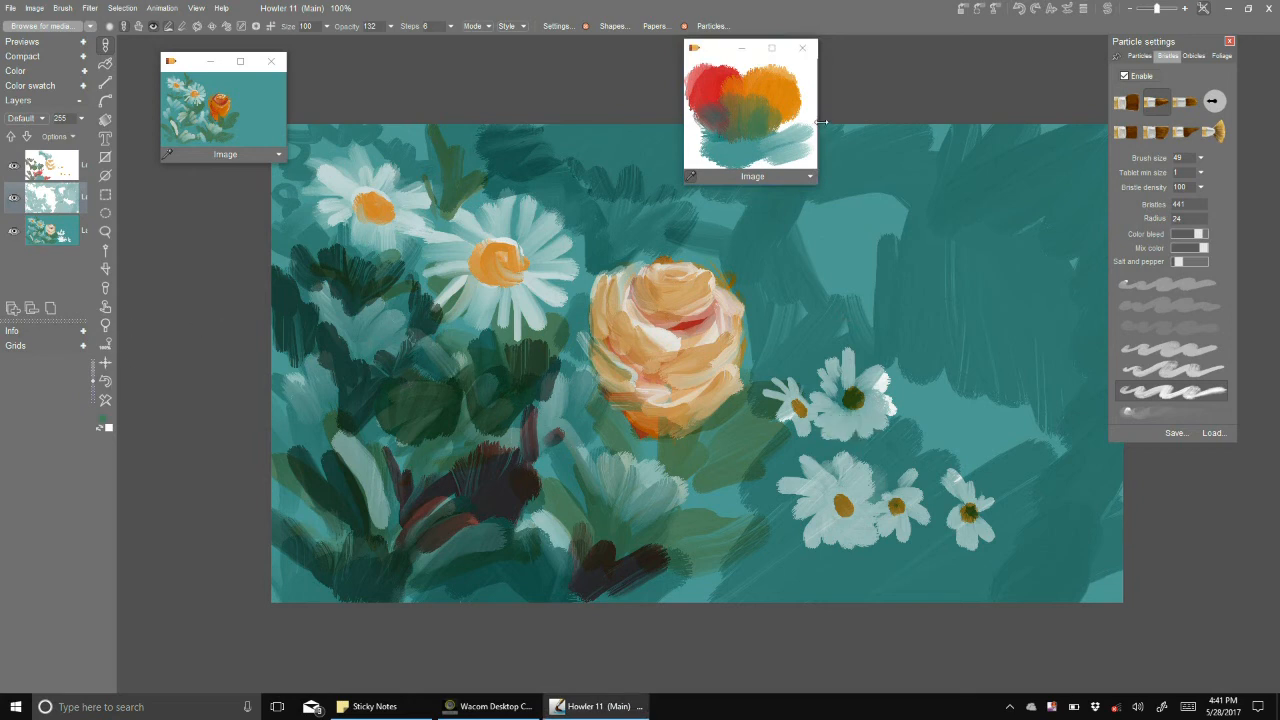
pyautogui.click(803, 138)
pyautogui.moveTo(822, 415); pyautogui.dragTo(820, 422)
pyautogui.moveTo(882, 375)
pyautogui.mouseDown()
pyautogui.moveTo(900, 400)
pyautogui.moveTo(885, 430)
pyautogui.moveTo(1000, 450)
pyautogui.mouseUp()
# - Paint teal foliage strokes around and over the rose's edges, above it, and across the upper background
pyautogui.moveTo(754, 481)
pyautogui.mouseDown()
pyautogui.moveTo(690, 495)
pyautogui.moveTo(680, 540)
pyautogui.moveTo(700, 570)
pyautogui.moveTo(595, 410)
pyautogui.moveTo(625, 440)
pyautogui.moveTo(740, 420)
pyautogui.moveTo(650, 435)
pyautogui.moveTo(600, 330)
pyautogui.mouseUp()
pyautogui.moveTo(631, 350)
pyautogui.mouseDown()
pyautogui.moveTo(656, 367)
pyautogui.moveTo(600, 302)
pyautogui.moveTo(641, 255)
pyautogui.moveTo(674, 244)
pyautogui.moveTo(714, 264)
pyautogui.mouseUp()
pyautogui.moveTo(758, 325); pyautogui.dragTo(757, 364)
pyautogui.moveTo(656, 228); pyautogui.dragTo(530, 165)
pyautogui.moveTo(815, 230)
pyautogui.mouseDown()
pyautogui.moveTo(830, 272)
pyautogui.moveTo(795, 335)
pyautogui.moveTo(865, 285)
pyautogui.moveTo(860, 255)
pyautogui.mouseUp()
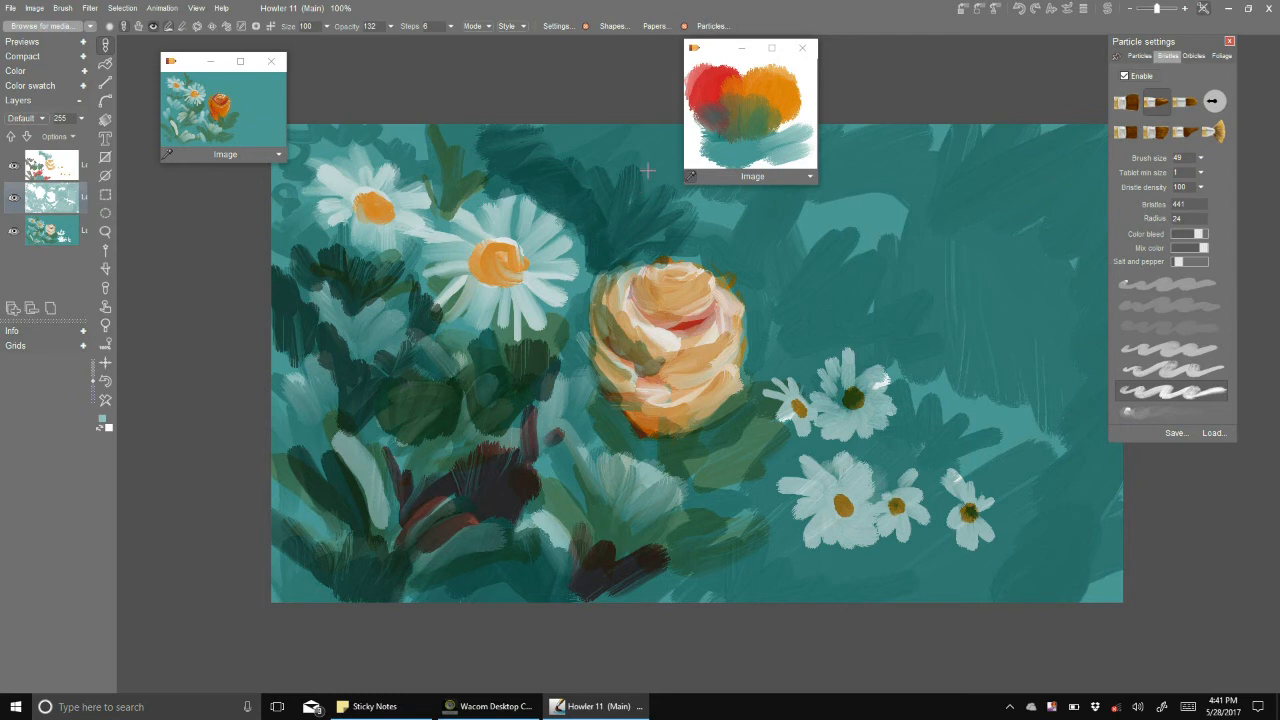
# - Sample red from the palette and paint red shadows along the rose's left petals, inner fold and base
pyautogui.click(714, 99)
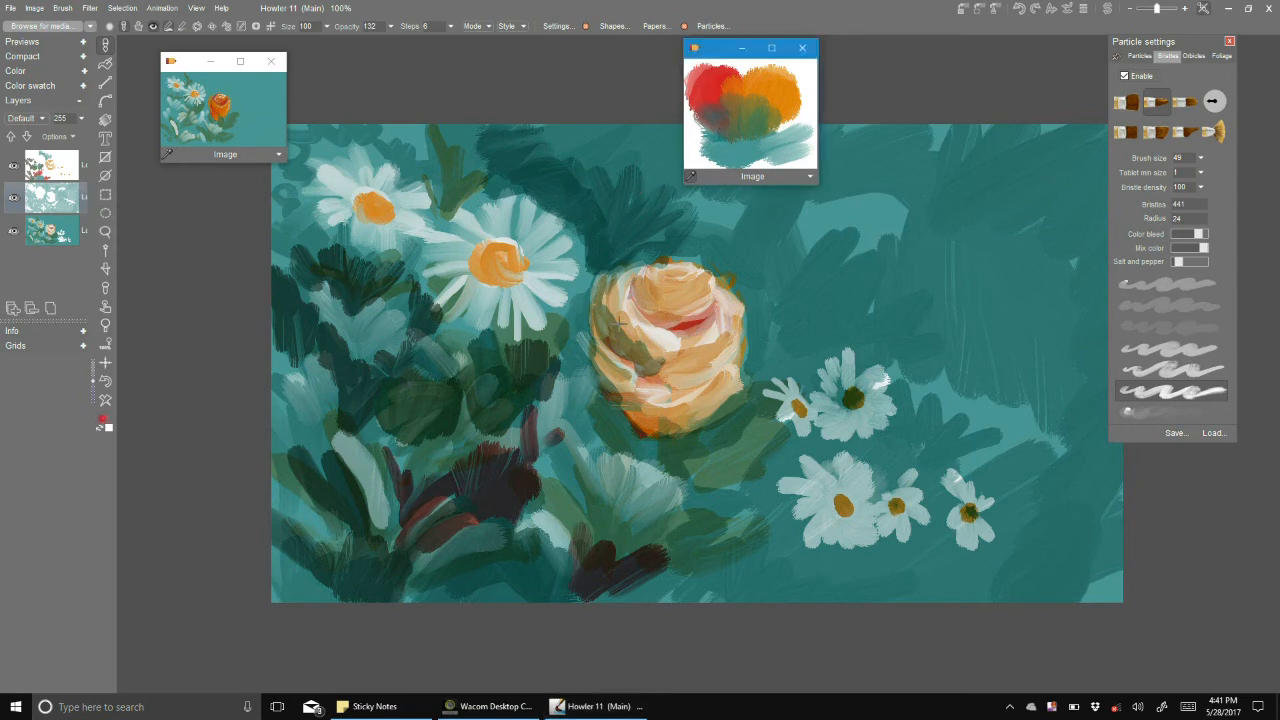
pyautogui.moveTo(612, 326)
pyautogui.mouseDown()
pyautogui.moveTo(602, 296)
pyautogui.moveTo(620, 340)
pyautogui.moveTo(655, 372)
pyautogui.moveTo(624, 316)
pyautogui.moveTo(698, 322)
pyautogui.mouseUp()
pyautogui.moveTo(659, 403)
pyautogui.mouseDown()
pyautogui.moveTo(640, 425)
pyautogui.moveTo(705, 412)
pyautogui.moveTo(726, 390)
pyautogui.mouseUp()
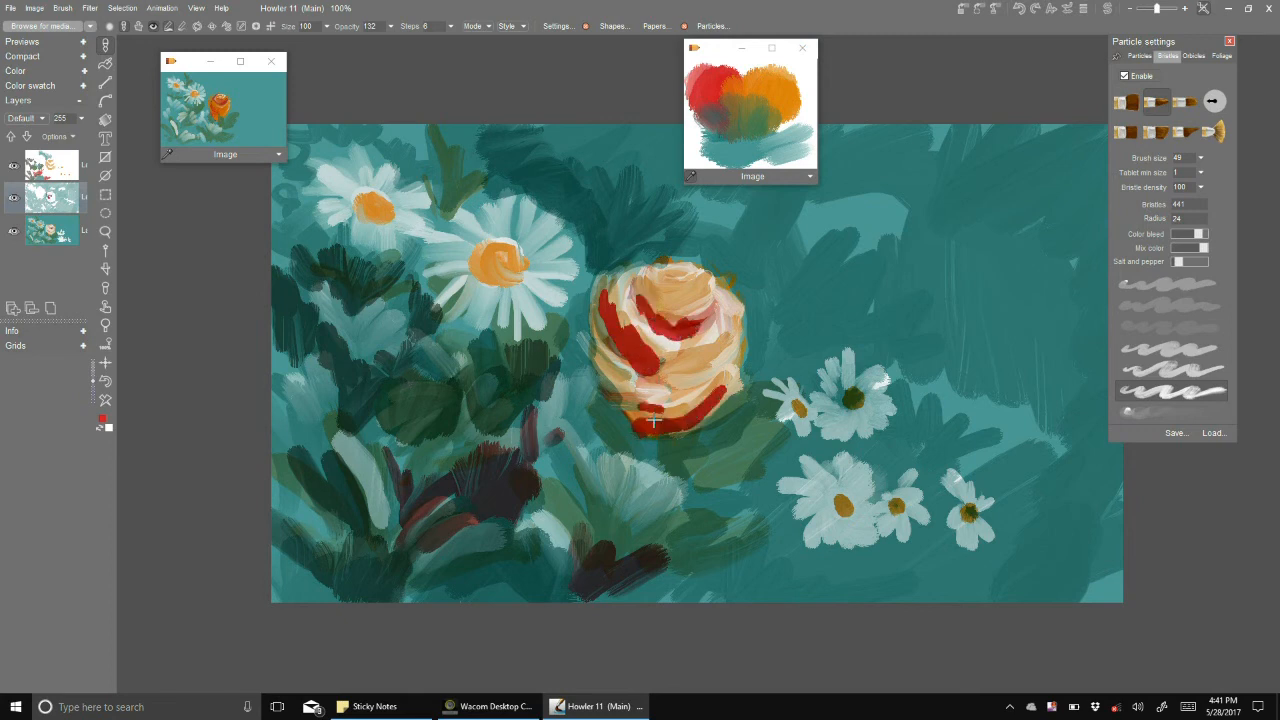
# - Sample orange from the palette and glaze it over the red shadows on the rose's left petals, center and base
pyautogui.click(764, 86)
pyautogui.moveTo(607, 298)
pyautogui.mouseDown()
pyautogui.moveTo(638, 350)
pyautogui.moveTo(689, 352)
pyautogui.mouseUp()
pyautogui.moveTo(643, 287)
pyautogui.mouseDown()
pyautogui.moveTo(670, 322)
pyautogui.moveTo(706, 311)
pyautogui.mouseUp()
pyautogui.moveTo(628, 385)
pyautogui.mouseDown()
pyautogui.moveTo(630, 410)
pyautogui.moveTo(716, 405)
pyautogui.mouseUp()
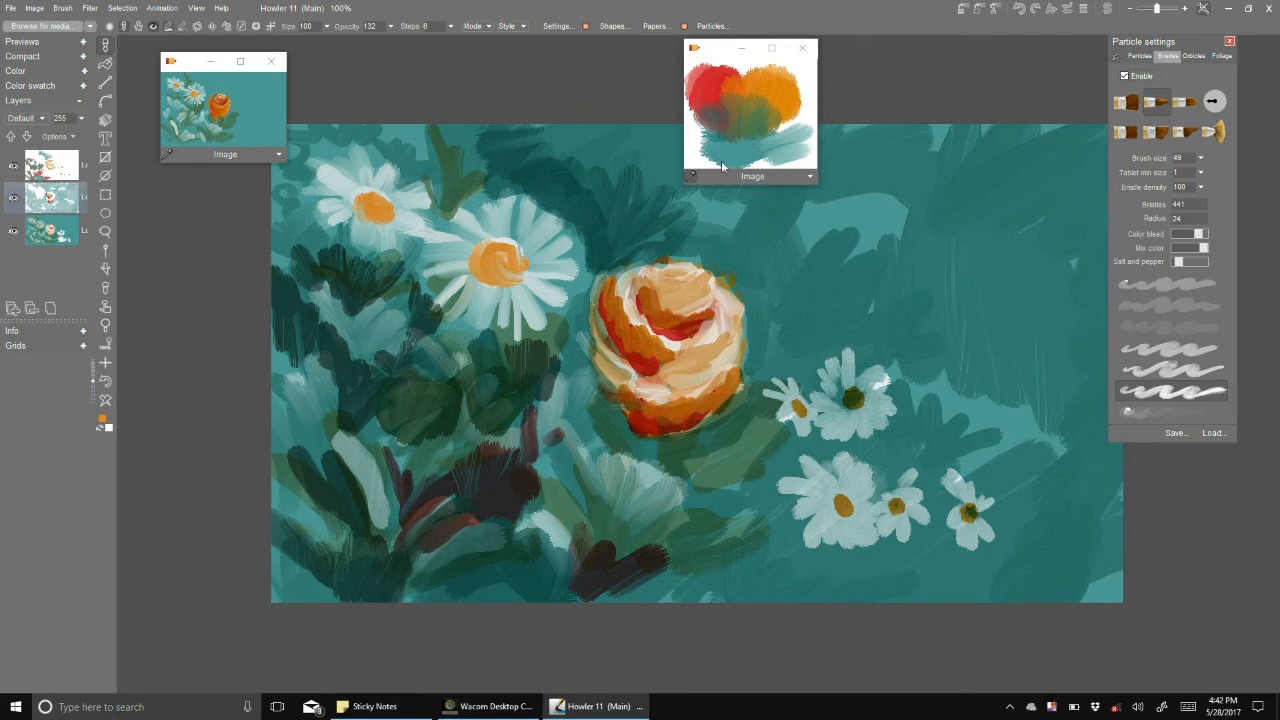
# - Sample white from the palette, raise Color bleed and blend light petal edges over the rose's orange and red areas
pyautogui.click(803, 96)
pyautogui.moveTo(642, 393); pyautogui.dragTo(715, 388)
pyautogui.moveTo(637, 396); pyautogui.dragTo(667, 419)
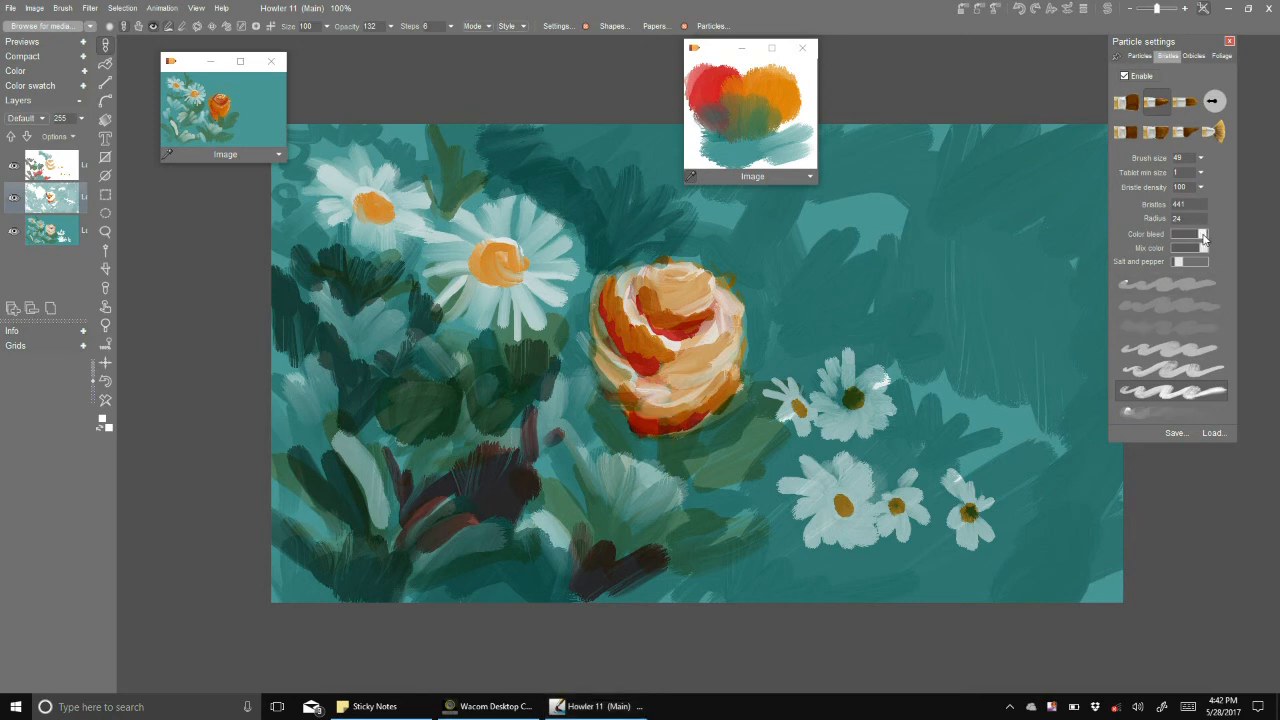
pyautogui.moveTo(664, 340)
pyautogui.mouseDown()
pyautogui.moveTo(618, 292)
pyautogui.moveTo(613, 322)
pyautogui.moveTo(665, 352)
pyautogui.moveTo(653, 363)
pyautogui.moveTo(610, 305)
pyautogui.moveTo(717, 312)
pyautogui.mouseUp()
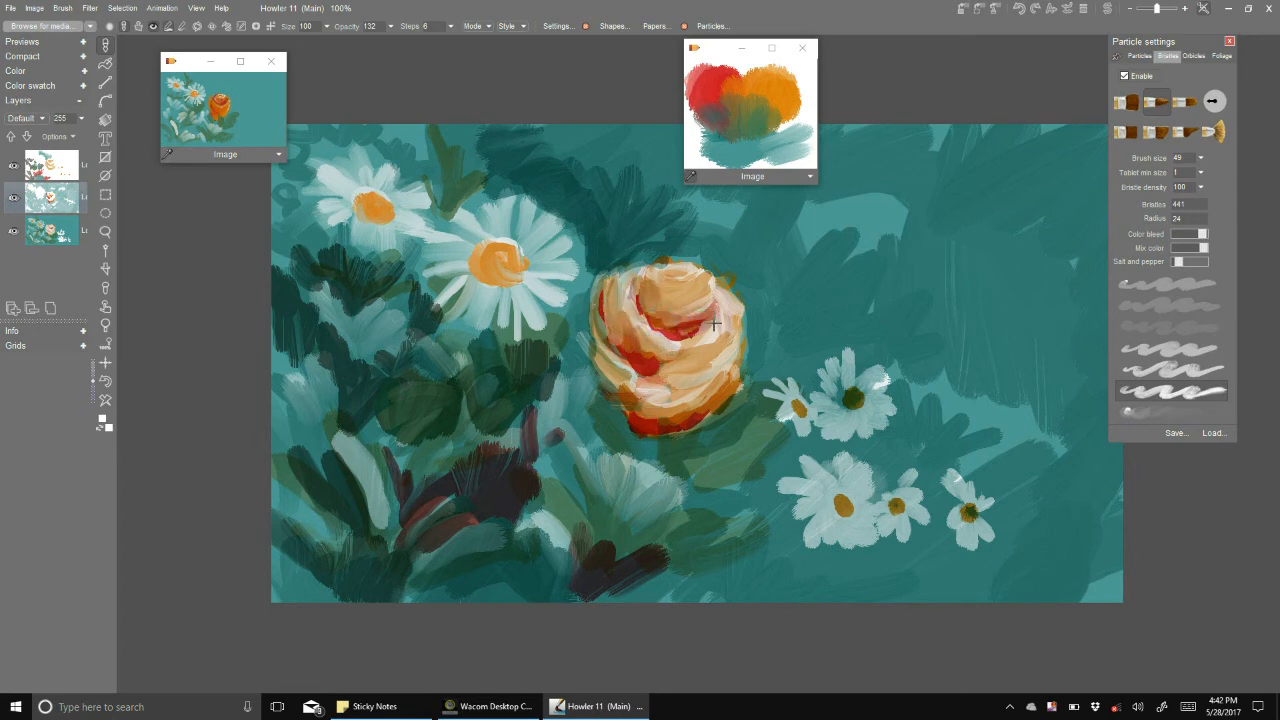
pyautogui.moveTo(637, 414)
pyautogui.mouseDown()
pyautogui.moveTo(620, 392)
pyautogui.moveTo(684, 412)
pyautogui.moveTo(734, 366)
pyautogui.mouseUp()
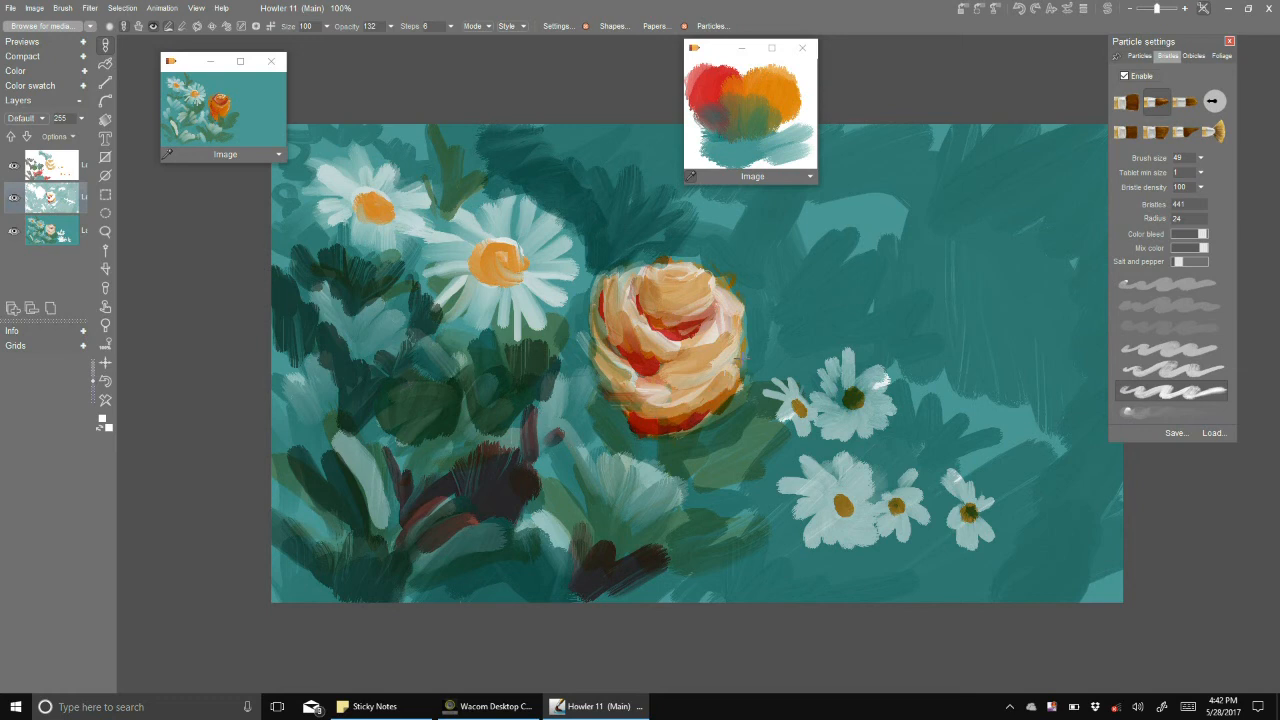
# - Add white highlight strokes to the petals of the small daisies right of the rose
pyautogui.moveTo(849, 397); pyautogui.dragTo(868, 378)
pyautogui.moveTo(876, 456); pyautogui.dragTo(795, 454)
pyautogui.moveTo(790, 400)
pyautogui.mouseDown()
pyautogui.moveTo(894, 404)
pyautogui.moveTo(884, 502)
pyautogui.moveTo(962, 482)
pyautogui.moveTo(978, 500)
pyautogui.mouseUp()
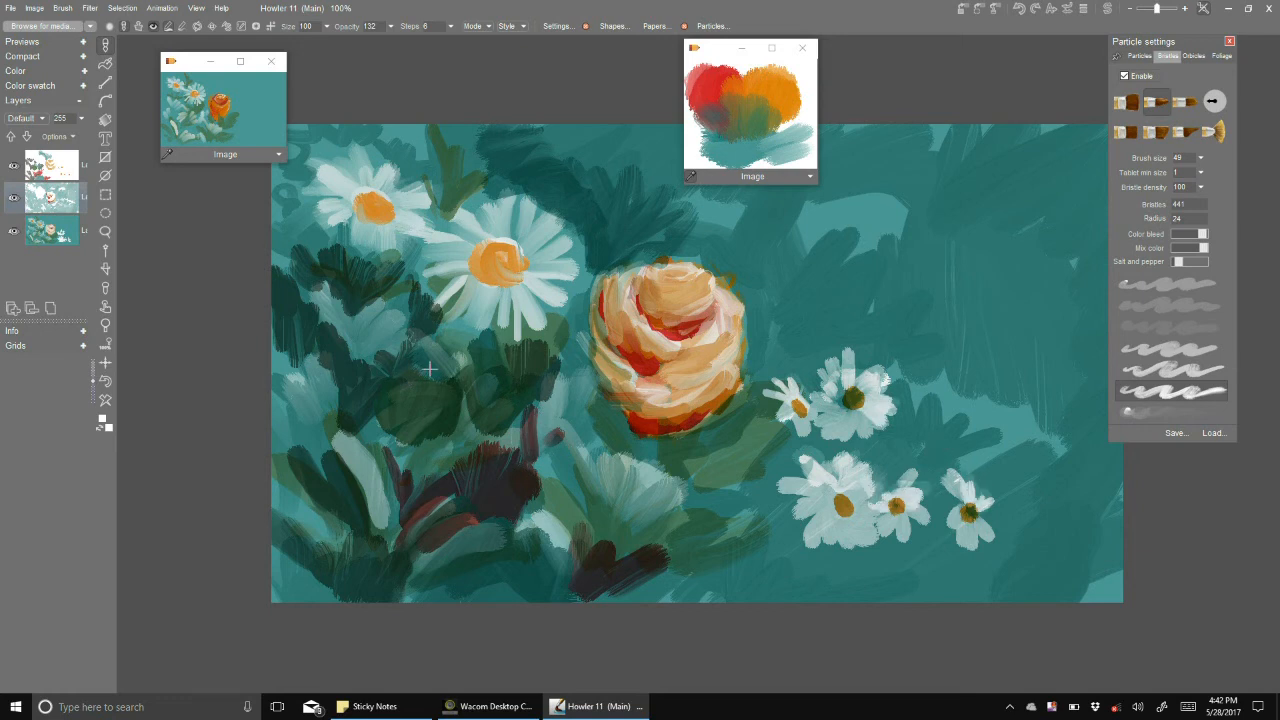
# - On the top layer, sample blue-green from the palette and paint dark teal leaves above, between and below the small daisies
pyautogui.click(60, 172)
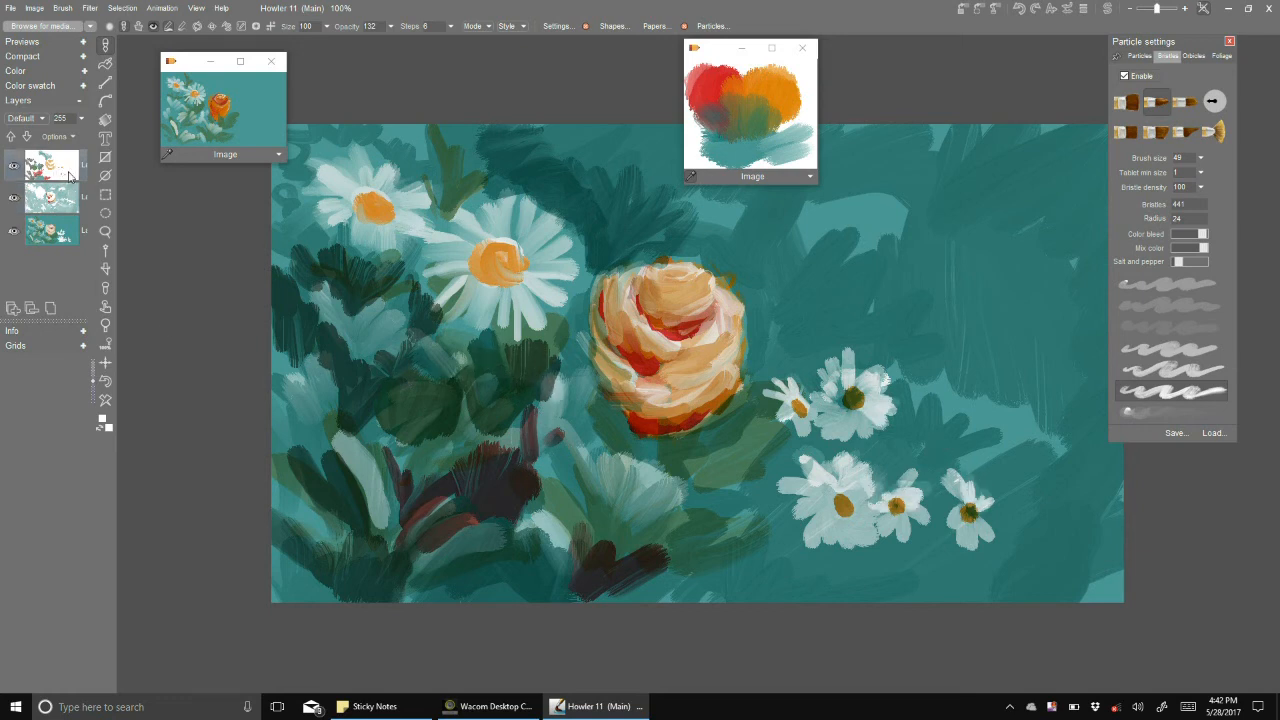
pyautogui.click(759, 141)
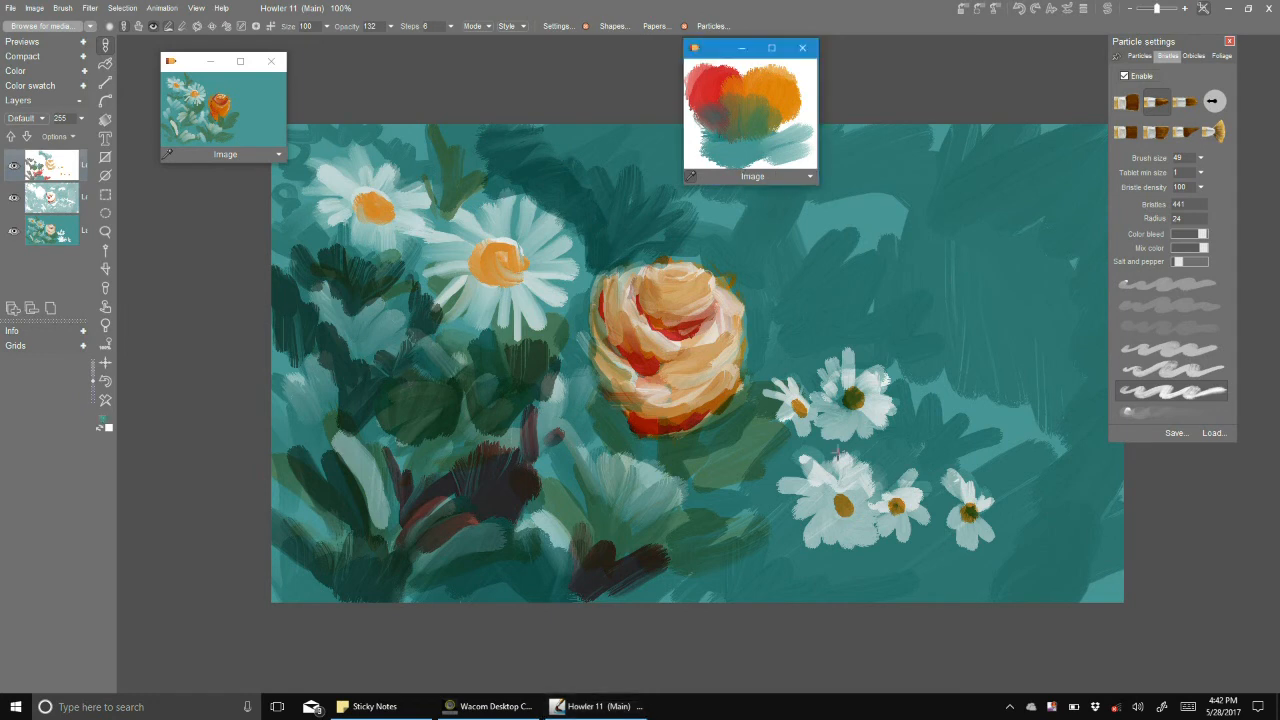
pyautogui.moveTo(820, 582); pyautogui.dragTo(882, 562)
pyautogui.moveTo(914, 577)
pyautogui.mouseDown()
pyautogui.moveTo(946, 549)
pyautogui.moveTo(964, 565)
pyautogui.moveTo(968, 546)
pyautogui.mouseUp()
pyautogui.moveTo(904, 458); pyautogui.dragTo(929, 405)
pyautogui.moveTo(914, 463)
pyautogui.mouseDown()
pyautogui.moveTo(965, 425)
pyautogui.moveTo(990, 436)
pyautogui.mouseUp()
pyautogui.moveTo(778, 352)
pyautogui.mouseDown()
pyautogui.moveTo(808, 298)
pyautogui.moveTo(860, 292)
pyautogui.moveTo(898, 318)
pyautogui.mouseUp()
pyautogui.moveTo(800, 306); pyautogui.dragTo(802, 248)
pyautogui.moveTo(822, 306); pyautogui.dragTo(838, 250)
pyautogui.moveTo(866, 292)
pyautogui.mouseDown()
pyautogui.moveTo(884, 250)
pyautogui.moveTo(896, 254)
pyautogui.mouseUp()
pyautogui.moveTo(1002, 412)
pyautogui.mouseDown()
pyautogui.moveTo(968, 354)
pyautogui.moveTo(1045, 390)
pyautogui.mouseUp()
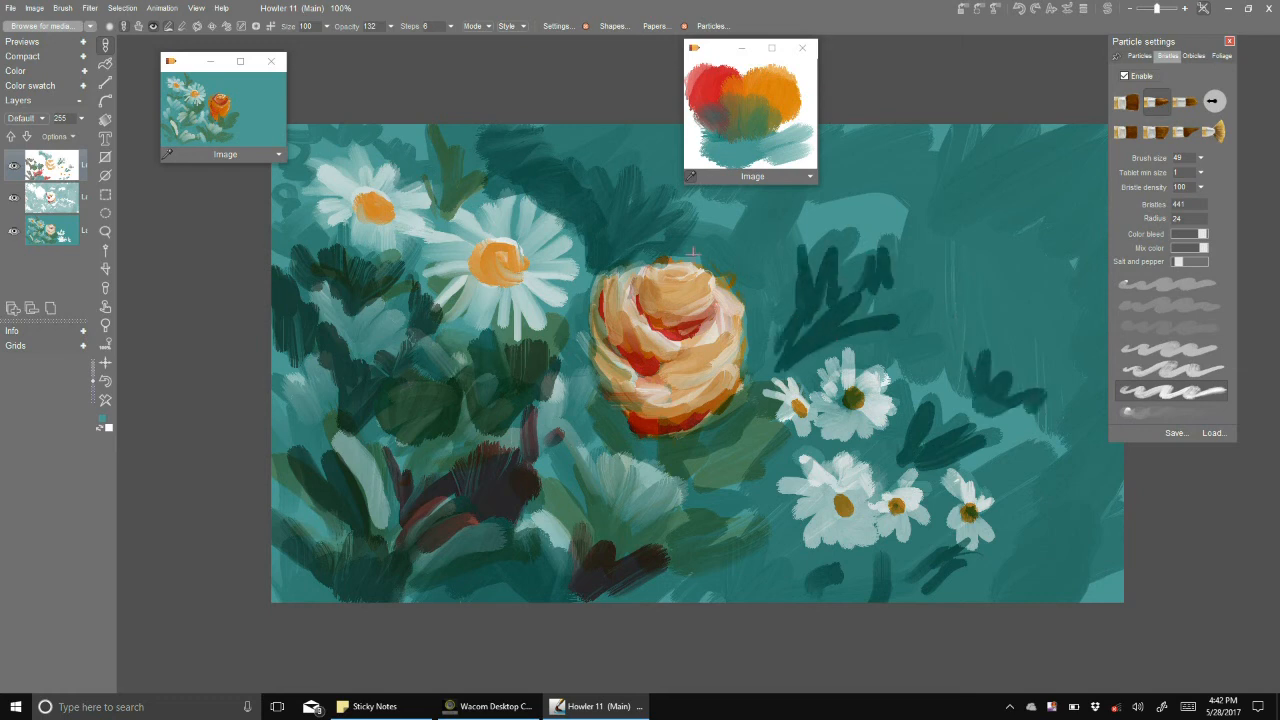
# - On the bottom layer, sample white from the palette and paint a large pale shape below the rose at the canvas's lower edge
pyautogui.click(49, 243)
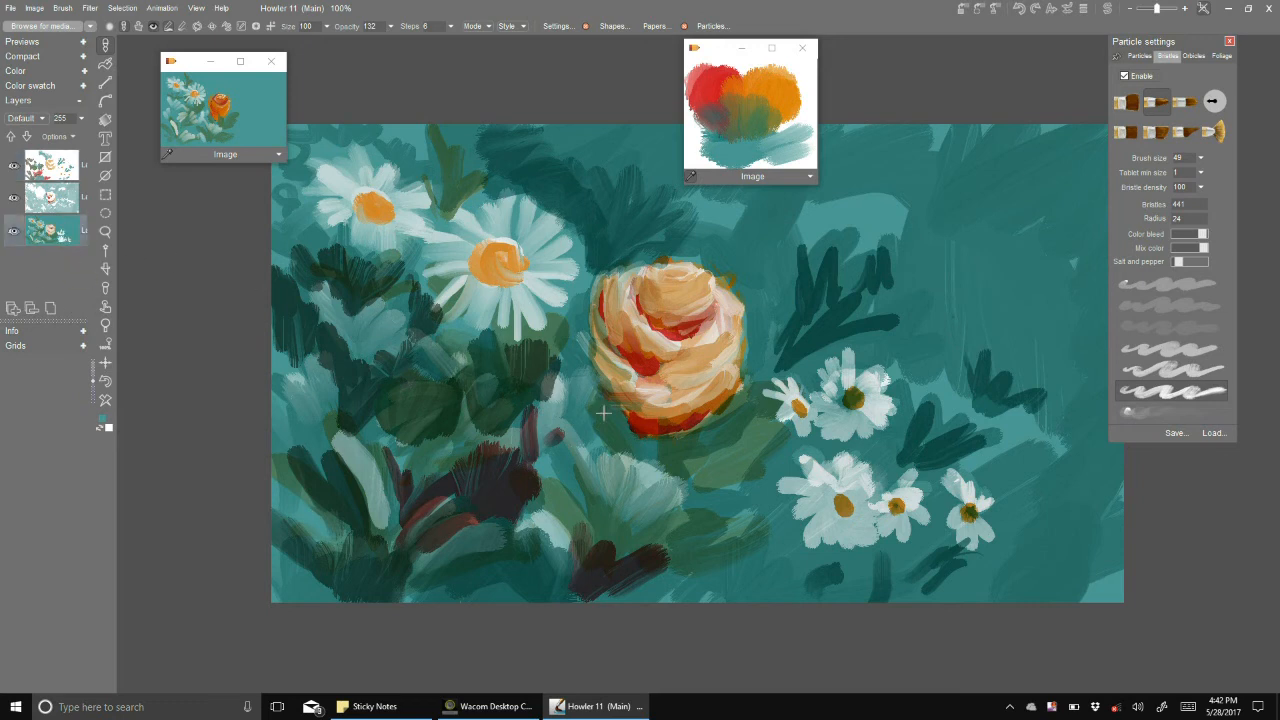
pyautogui.click(803, 88)
pyautogui.moveTo(668, 607)
pyautogui.mouseDown()
pyautogui.moveTo(760, 530)
pyautogui.moveTo(780, 560)
pyautogui.moveTo(741, 552)
pyautogui.moveTo(688, 584)
pyautogui.moveTo(760, 566)
pyautogui.moveTo(689, 589)
pyautogui.mouseUp()
pyautogui.moveTo(637, 548)
pyautogui.mouseDown()
pyautogui.moveTo(680, 520)
pyautogui.moveTo(730, 540)
pyautogui.moveTo(686, 606)
pyautogui.moveTo(690, 580)
pyautogui.mouseUp()
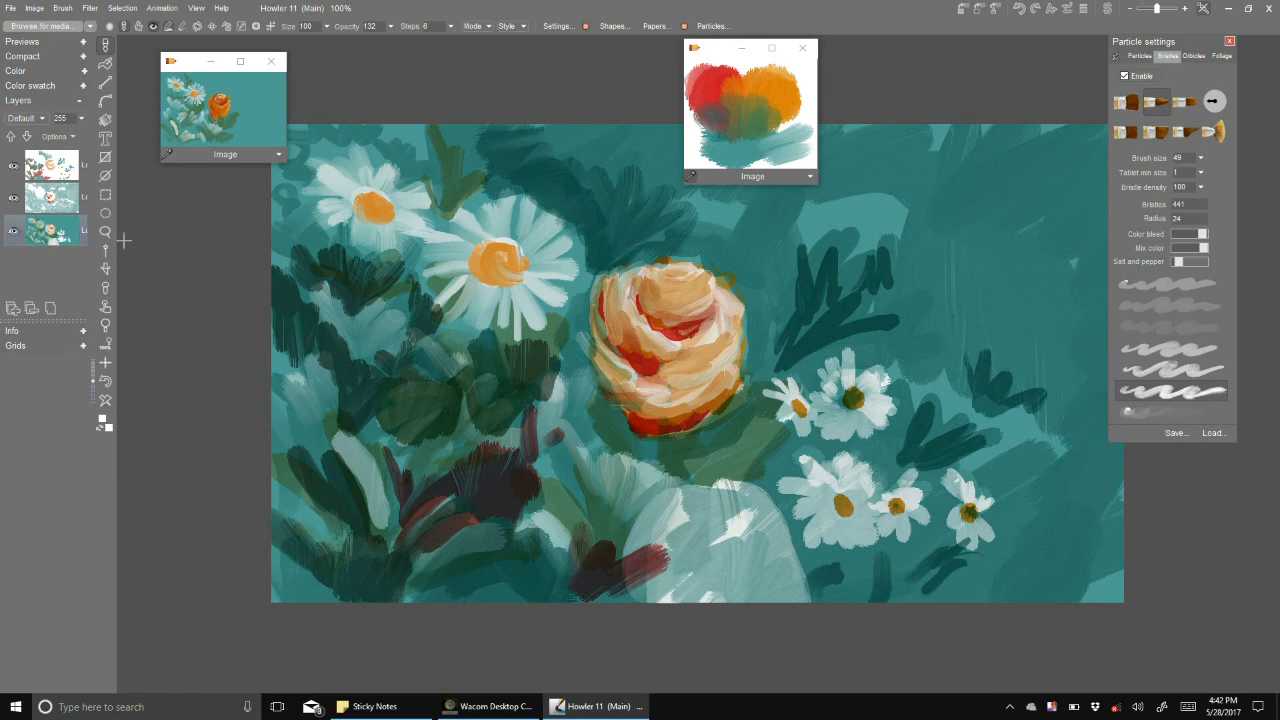
# - Round off the pale shape below the rose, and on the middle layer paint an orange ring over it with orange sampled from the palette
pyautogui.moveTo(640, 470)
pyautogui.mouseDown()
pyautogui.moveTo(735, 490)
pyautogui.moveTo(790, 520)
pyautogui.moveTo(800, 598)
pyautogui.moveTo(684, 577)
pyautogui.mouseUp()
pyautogui.click(50, 197)
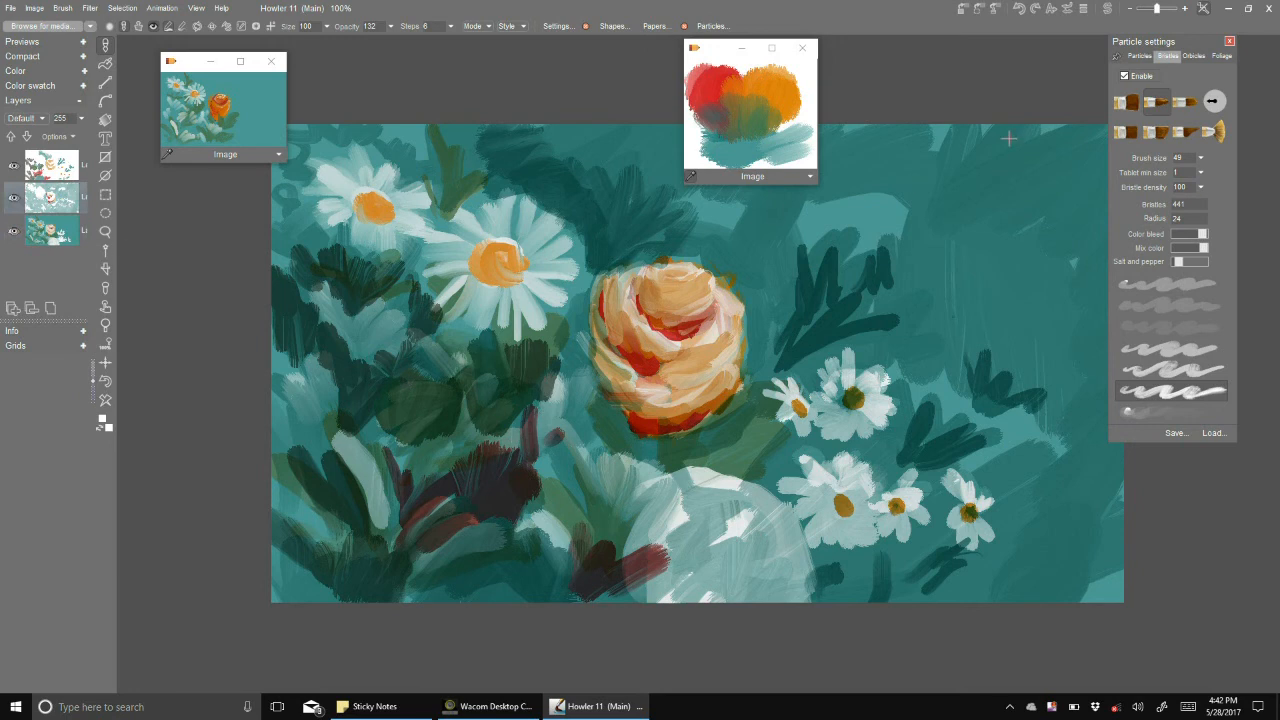
pyautogui.click(765, 89)
pyautogui.moveTo(700, 598)
pyautogui.mouseDown()
pyautogui.moveTo(656, 520)
pyautogui.moveTo(700, 482)
pyautogui.moveTo(764, 528)
pyautogui.mouseUp()
pyautogui.moveTo(718, 490)
pyautogui.mouseDown()
pyautogui.moveTo(780, 545)
pyautogui.moveTo(793, 598)
pyautogui.mouseUp()
pyautogui.moveTo(650, 507); pyautogui.dragTo(632, 590)
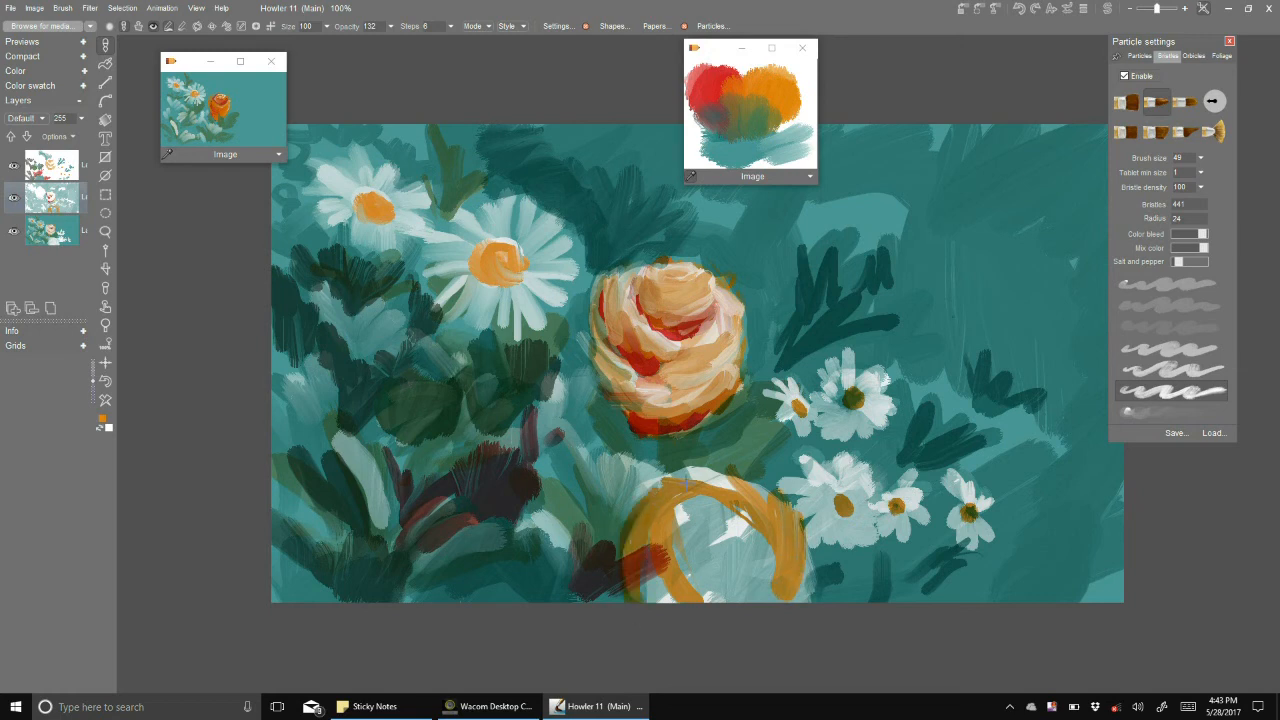
# - Sample red and orange from the palette, fill most of the lower rose with them, and add orange along the upper rose's left edge
pyautogui.click(729, 77)
pyautogui.moveTo(652, 508)
pyautogui.mouseDown()
pyautogui.moveTo(640, 596)
pyautogui.moveTo(680, 515)
pyautogui.moveTo(665, 490)
pyautogui.moveTo(715, 472)
pyautogui.moveTo(765, 505)
pyautogui.mouseUp()
pyautogui.click(734, 91)
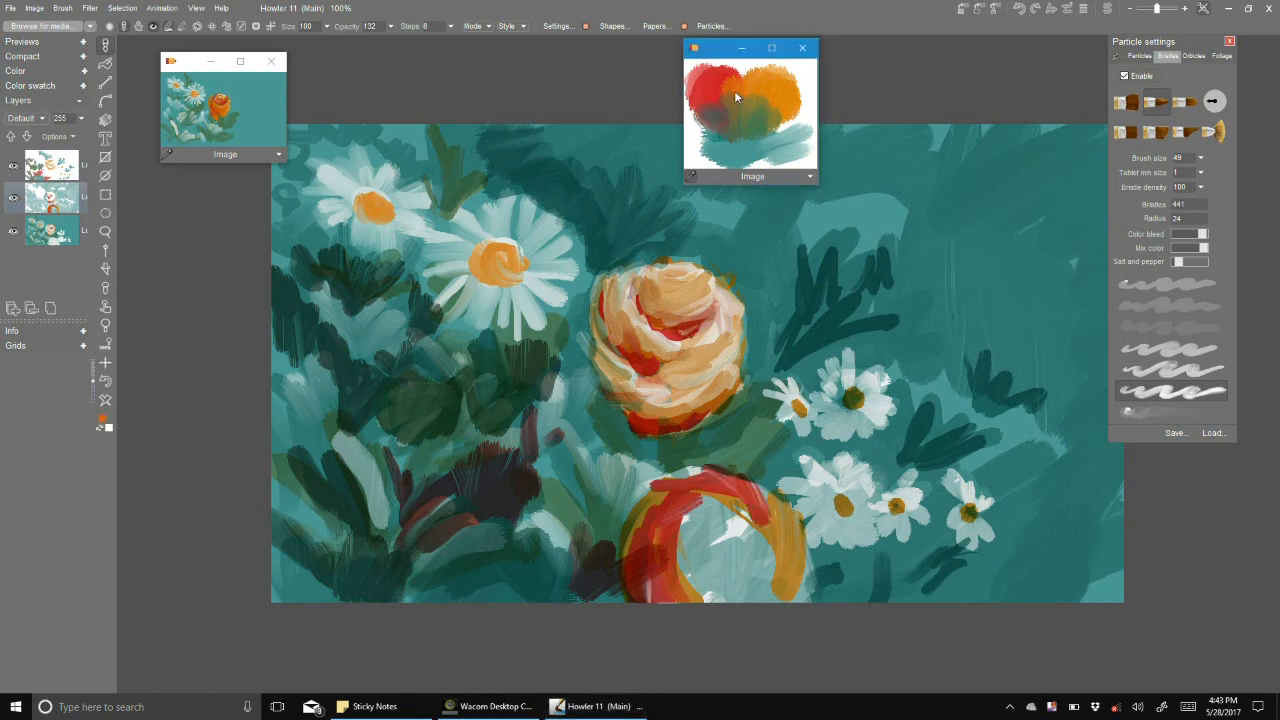
pyautogui.moveTo(692, 497)
pyautogui.mouseDown()
pyautogui.moveTo(690, 578)
pyautogui.moveTo(718, 600)
pyautogui.moveTo(765, 553)
pyautogui.moveTo(766, 591)
pyautogui.moveTo(812, 575)
pyautogui.moveTo(716, 520)
pyautogui.moveTo(710, 495)
pyautogui.moveTo(749, 467)
pyautogui.mouseUp()
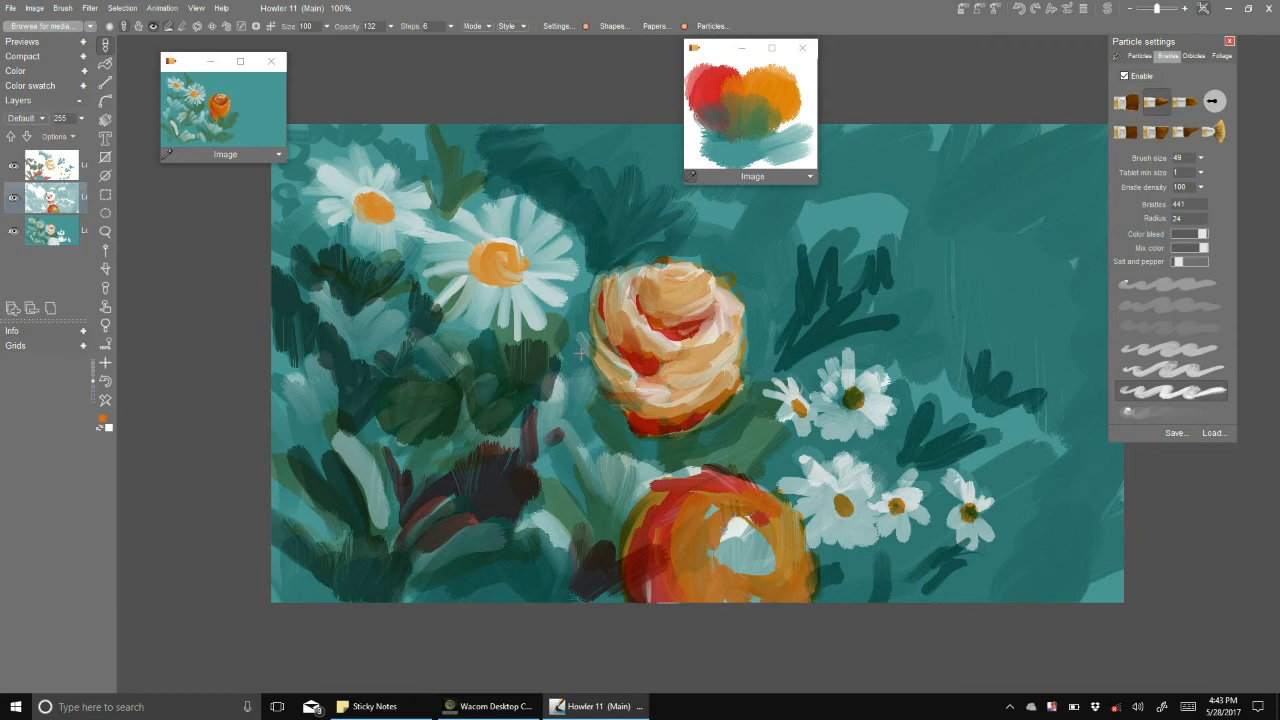
pyautogui.moveTo(574, 342)
pyautogui.mouseDown()
pyautogui.moveTo(588, 420)
pyautogui.moveTo(620, 428)
pyautogui.moveTo(596, 312)
pyautogui.moveTo(606, 393)
pyautogui.moveTo(638, 420)
pyautogui.mouseUp()
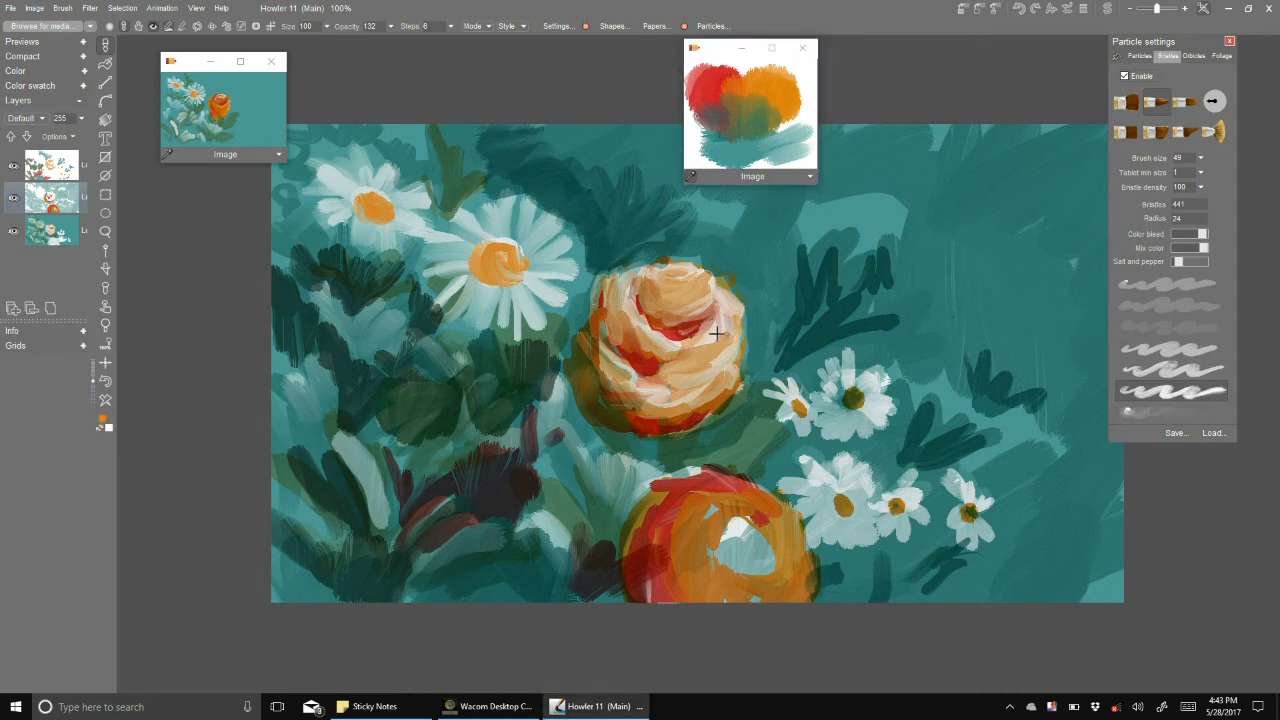
# - Sample white and paint pale petal strokes around the lower rose's center, and blend orange sampled from the palette over them
pyautogui.moveTo(735, 560); pyautogui.dragTo(742, 548)
pyautogui.click(808, 109)
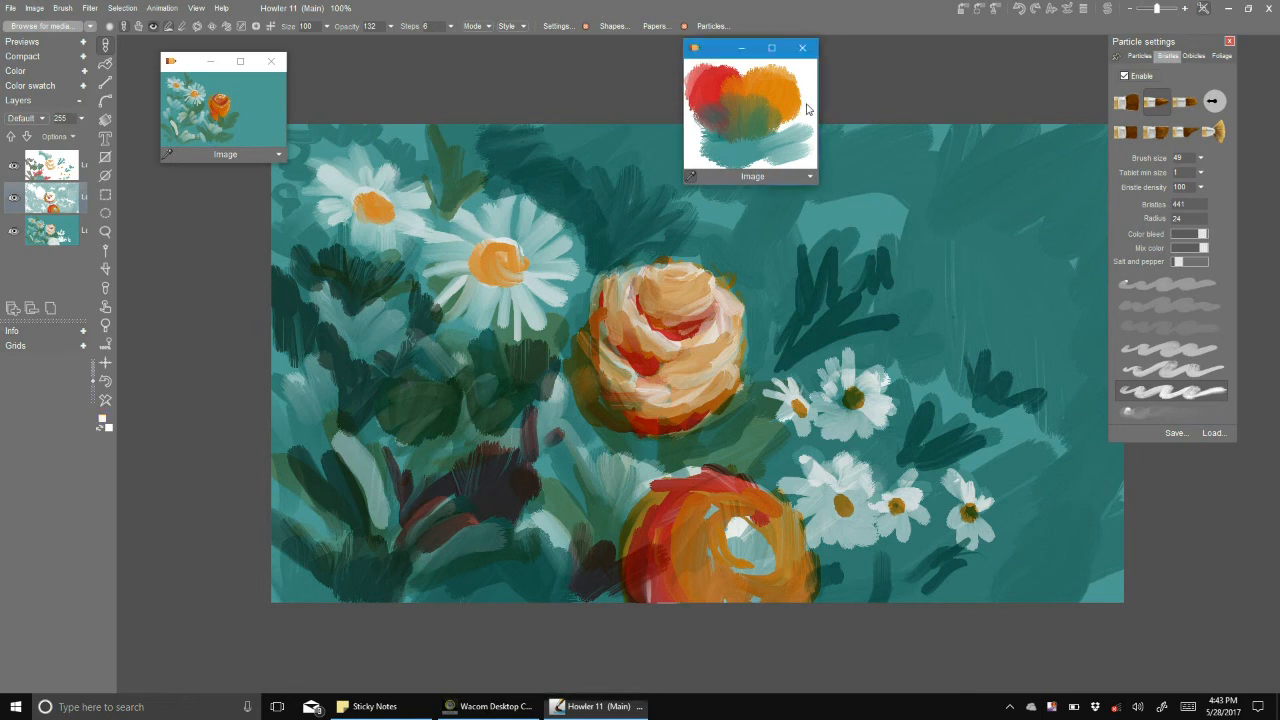
pyautogui.moveTo(725, 521)
pyautogui.mouseDown()
pyautogui.moveTo(744, 564)
pyautogui.moveTo(708, 568)
pyautogui.moveTo(682, 508)
pyautogui.moveTo(670, 526)
pyautogui.moveTo(750, 491)
pyautogui.moveTo(784, 530)
pyautogui.moveTo(790, 572)
pyautogui.moveTo(720, 585)
pyautogui.moveTo(662, 568)
pyautogui.moveTo(745, 598)
pyautogui.moveTo(805, 565)
pyautogui.mouseUp()
pyautogui.click(744, 113)
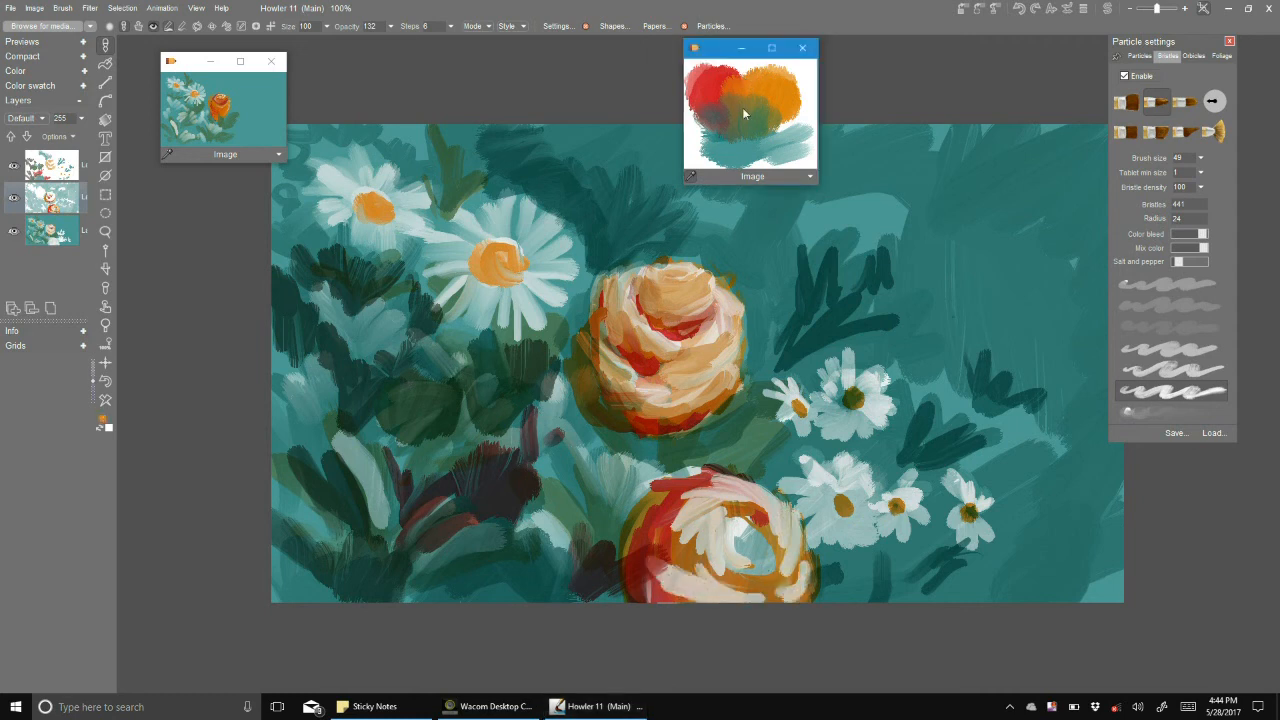
pyautogui.moveTo(663, 553)
pyautogui.mouseDown()
pyautogui.moveTo(668, 585)
pyautogui.moveTo(742, 581)
pyautogui.mouseUp()
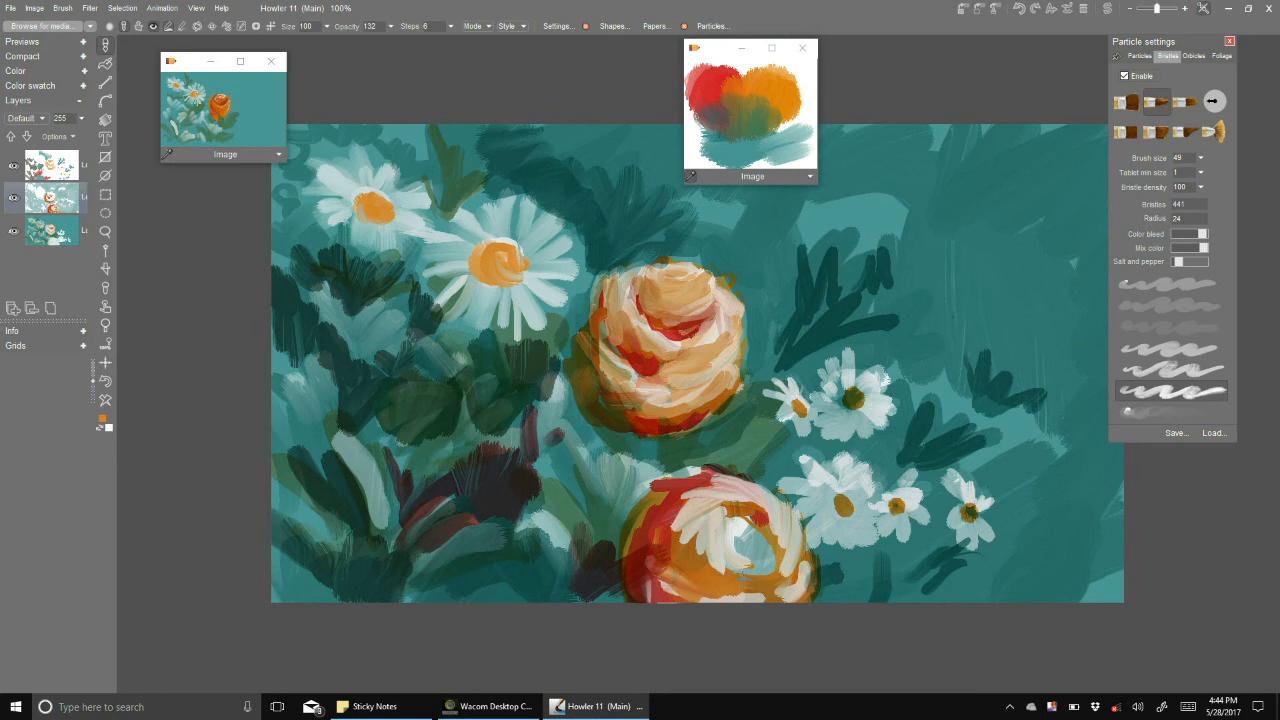
pyautogui.moveTo(701, 538)
pyautogui.mouseDown()
pyautogui.moveTo(712, 508)
pyautogui.moveTo(748, 500)
pyautogui.moveTo(776, 530)
pyautogui.moveTo(795, 596)
pyautogui.moveTo(690, 602)
pyautogui.moveTo(776, 588)
pyautogui.mouseUp()
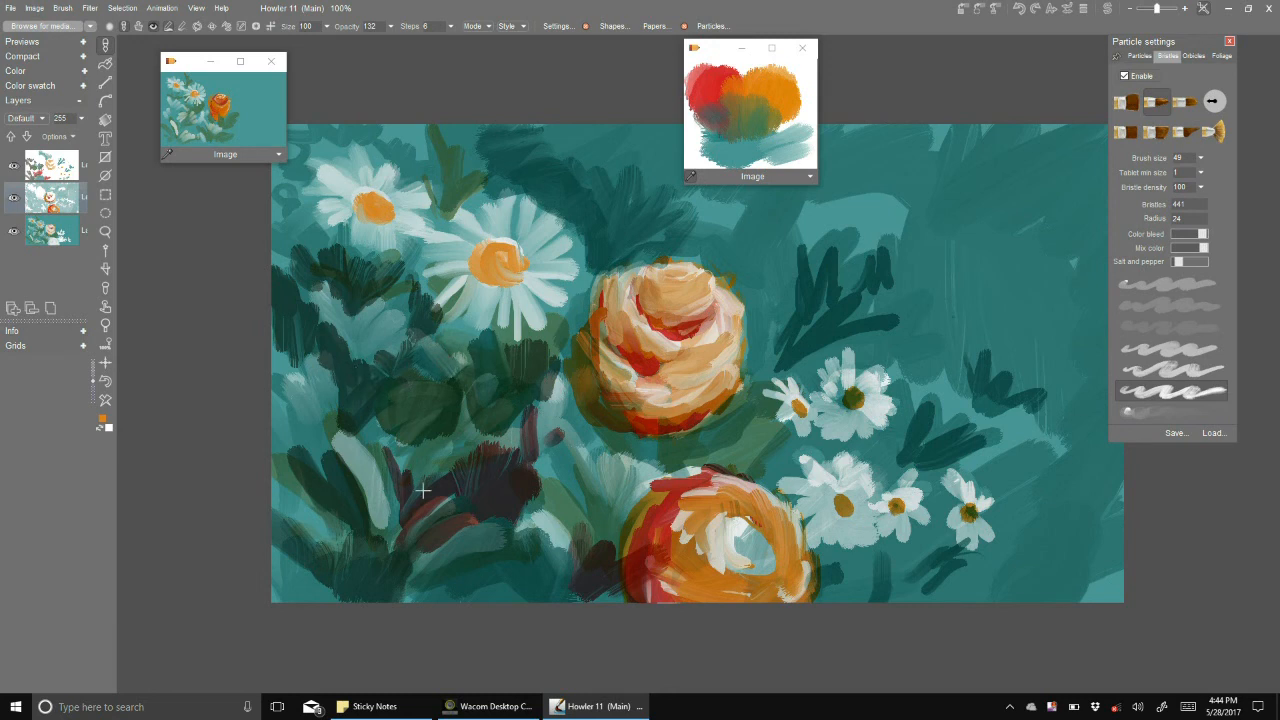
# - On the bottom layer, paint an orange ring among the leaves at the canvas's left, and fill it with white sampled from the palette
pyautogui.click(31, 237)
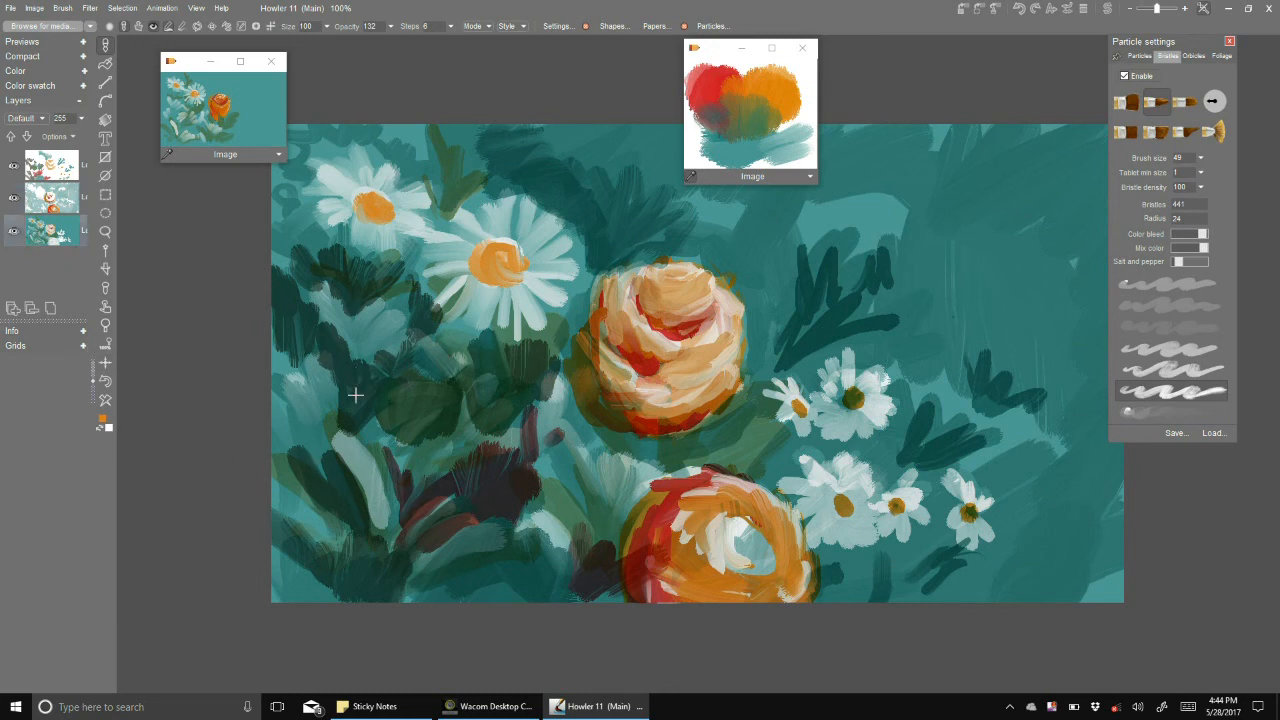
pyautogui.moveTo(452, 455)
pyautogui.mouseDown()
pyautogui.moveTo(335, 368)
pyautogui.moveTo(445, 432)
pyautogui.mouseUp()
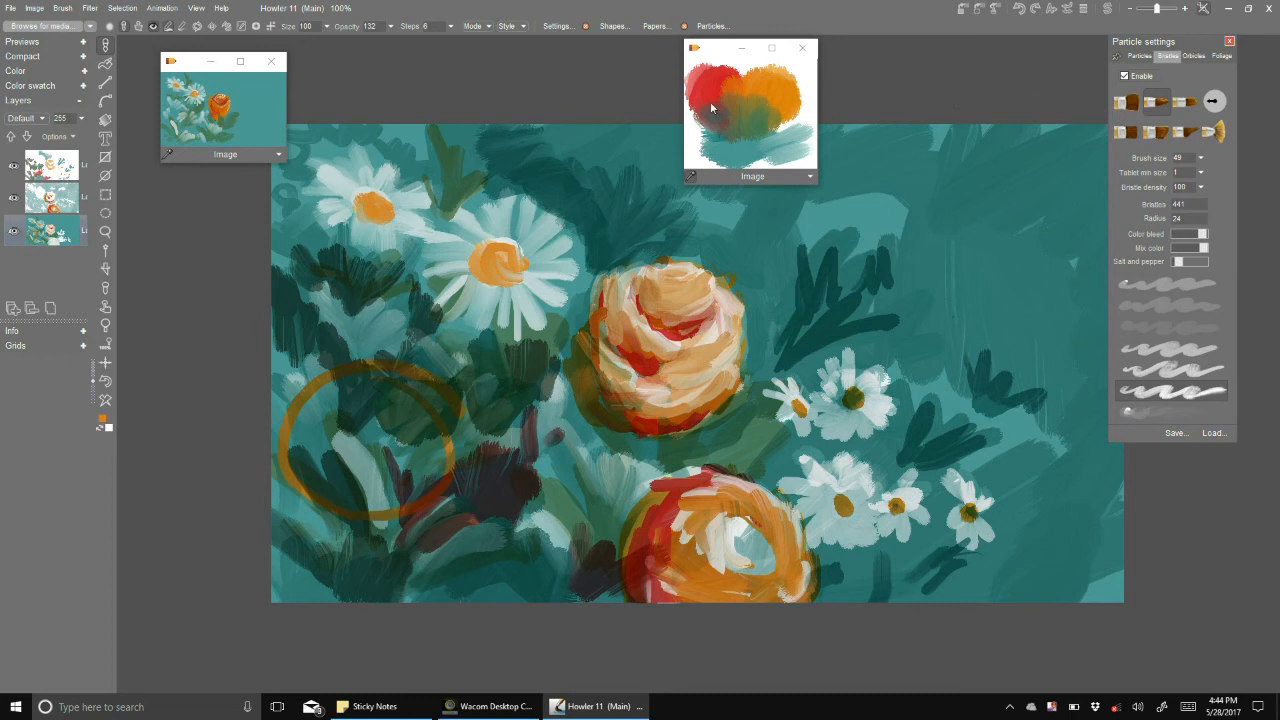
pyautogui.click(768, 121)
pyautogui.moveTo(393, 426)
pyautogui.mouseDown()
pyautogui.moveTo(440, 460)
pyautogui.moveTo(310, 500)
pyautogui.moveTo(370, 385)
pyautogui.moveTo(353, 428)
pyautogui.moveTo(367, 456)
pyautogui.mouseUp()
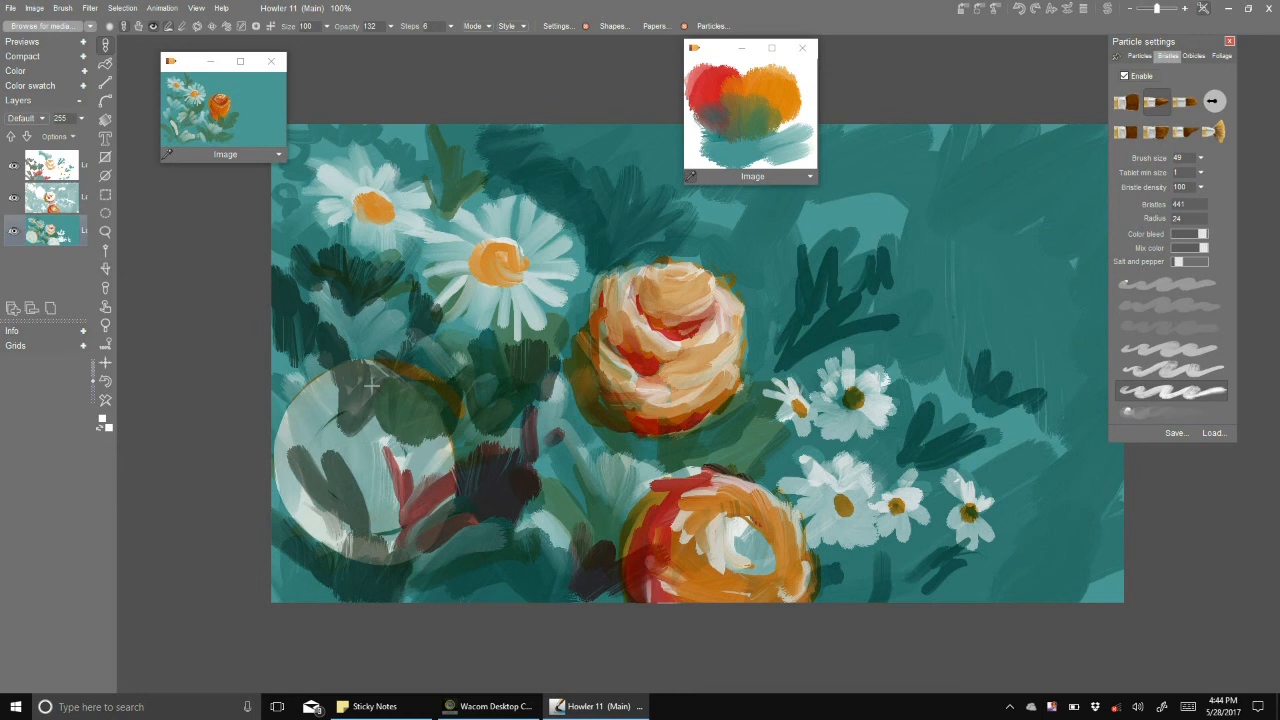
# - Cover the dark leaves across the left round flower with white strokes on the top layer and on the middle layer
pyautogui.click(53, 177)
pyautogui.moveTo(376, 396)
pyautogui.mouseDown()
pyautogui.moveTo(330, 490)
pyautogui.moveTo(430, 470)
pyautogui.moveTo(360, 405)
pyautogui.moveTo(470, 500)
pyautogui.moveTo(400, 405)
pyautogui.moveTo(478, 480)
pyautogui.moveTo(370, 507)
pyautogui.mouseUp()
pyautogui.click(78, 194)
pyautogui.moveTo(374, 434)
pyautogui.mouseDown()
pyautogui.moveTo(330, 470)
pyautogui.moveTo(360, 520)
pyautogui.moveTo(420, 540)
pyautogui.moveTo(428, 419)
pyautogui.moveTo(470, 540)
pyautogui.moveTo(394, 416)
pyautogui.mouseUp()
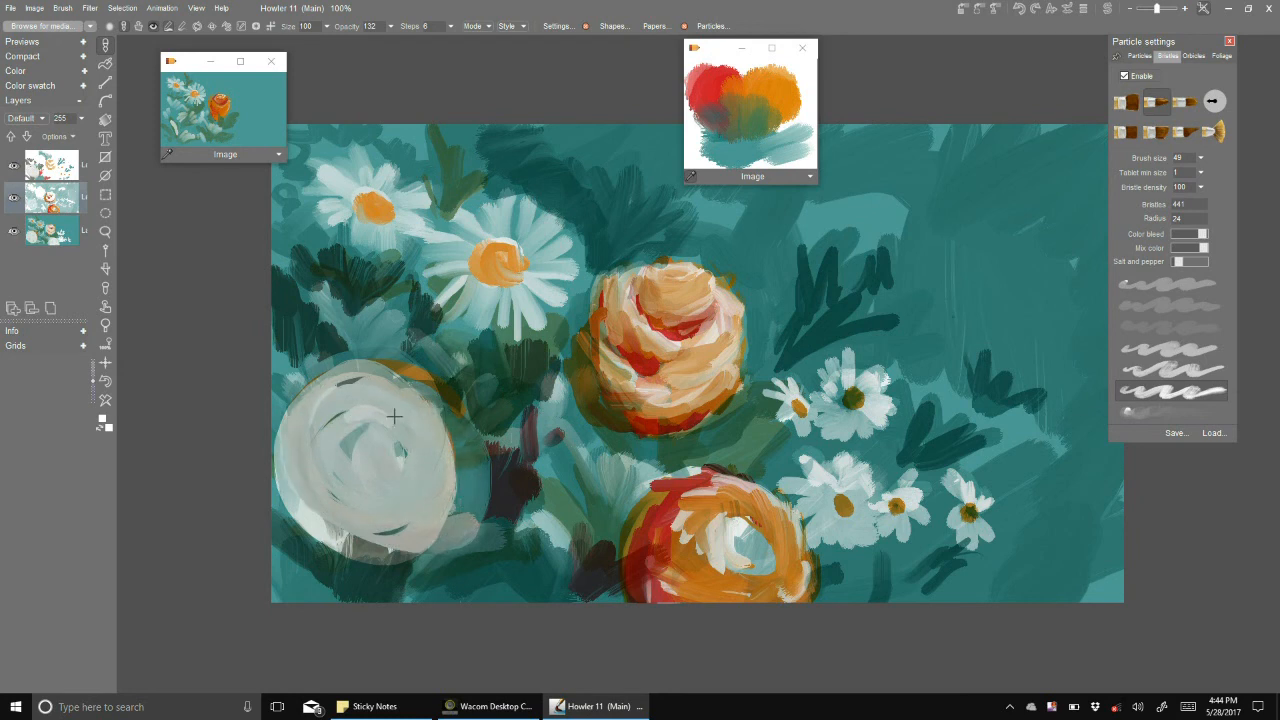
# - On the bottom layer, sample red and paint petal strokes on the left flower and a red swirl across the lower rose's center
pyautogui.click(61, 234)
pyautogui.click(705, 87)
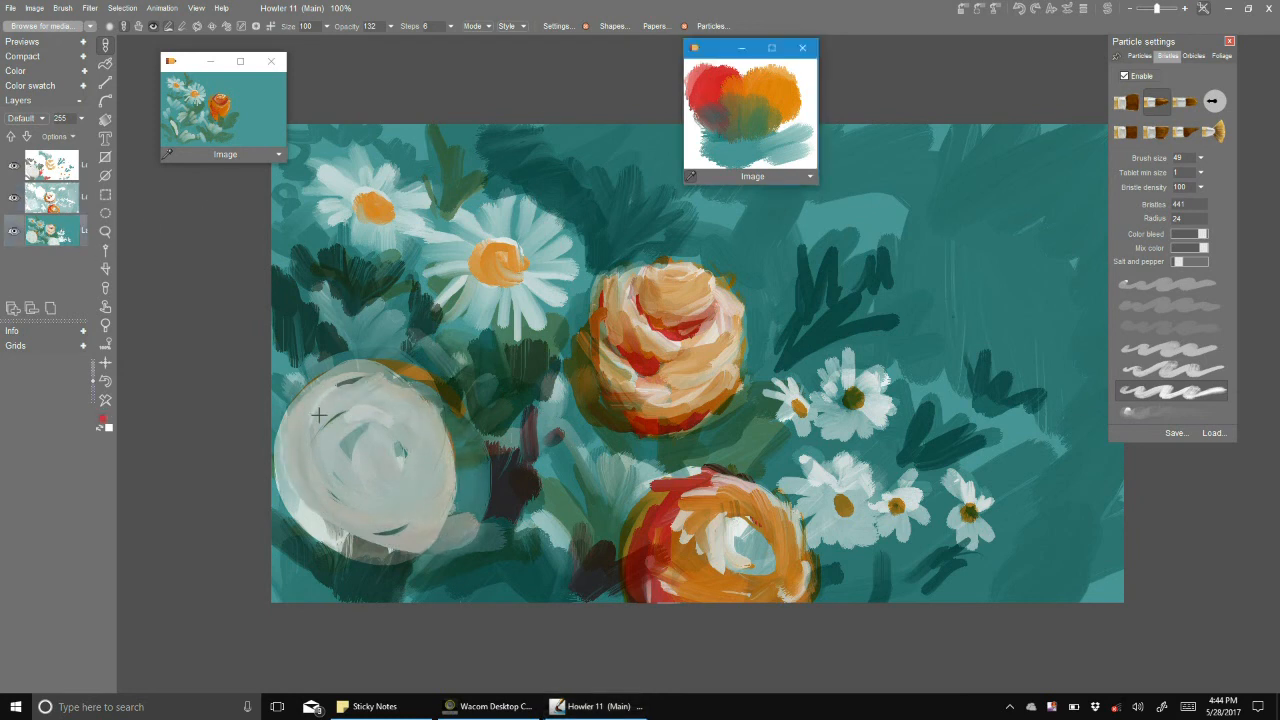
pyautogui.moveTo(303, 380)
pyautogui.mouseDown()
pyautogui.moveTo(292, 505)
pyautogui.moveTo(366, 511)
pyautogui.moveTo(395, 488)
pyautogui.moveTo(466, 470)
pyautogui.moveTo(367, 507)
pyautogui.moveTo(400, 535)
pyautogui.moveTo(360, 550)
pyautogui.moveTo(315, 540)
pyautogui.moveTo(300, 508)
pyautogui.mouseUp()
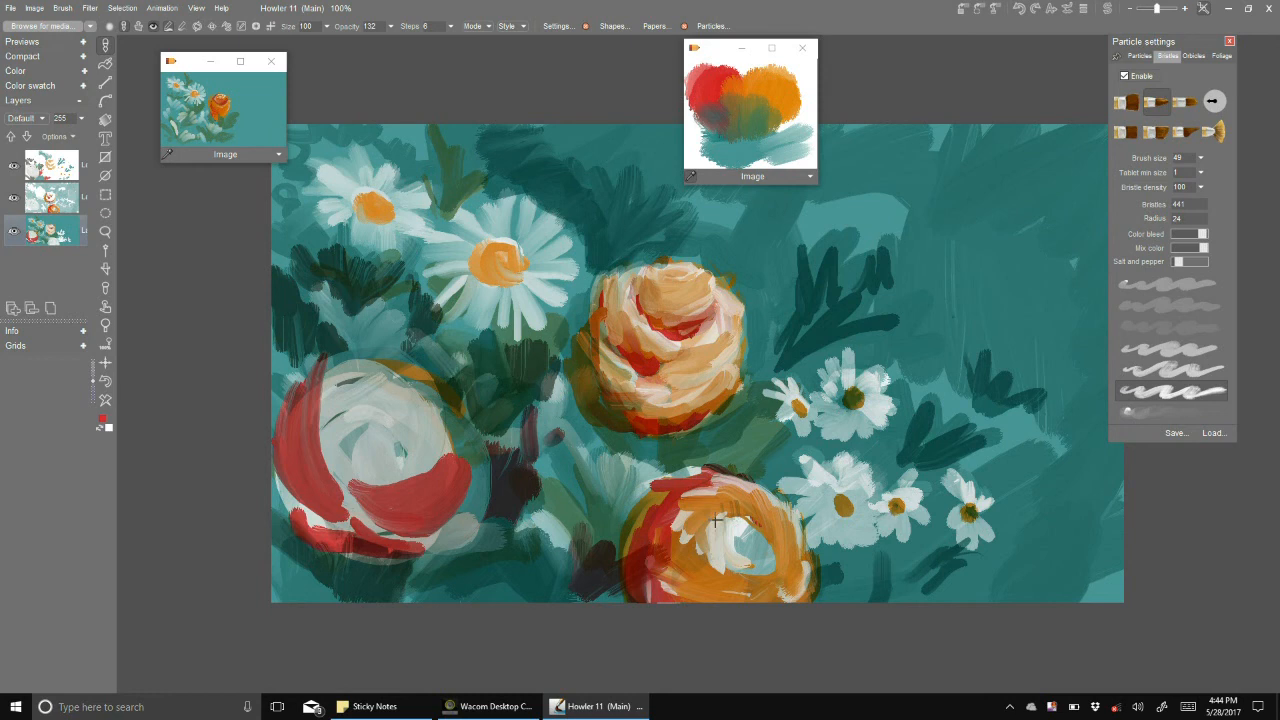
pyautogui.moveTo(725, 518)
pyautogui.mouseDown()
pyautogui.moveTo(708, 552)
pyautogui.moveTo(757, 558)
pyautogui.mouseUp()
pyautogui.moveTo(762, 512); pyautogui.dragTo(812, 588)
# - Paint red petals around the left flower's top and center, and fill between them with orange sampled from the palette
pyautogui.scroll(-2, 723, 482)
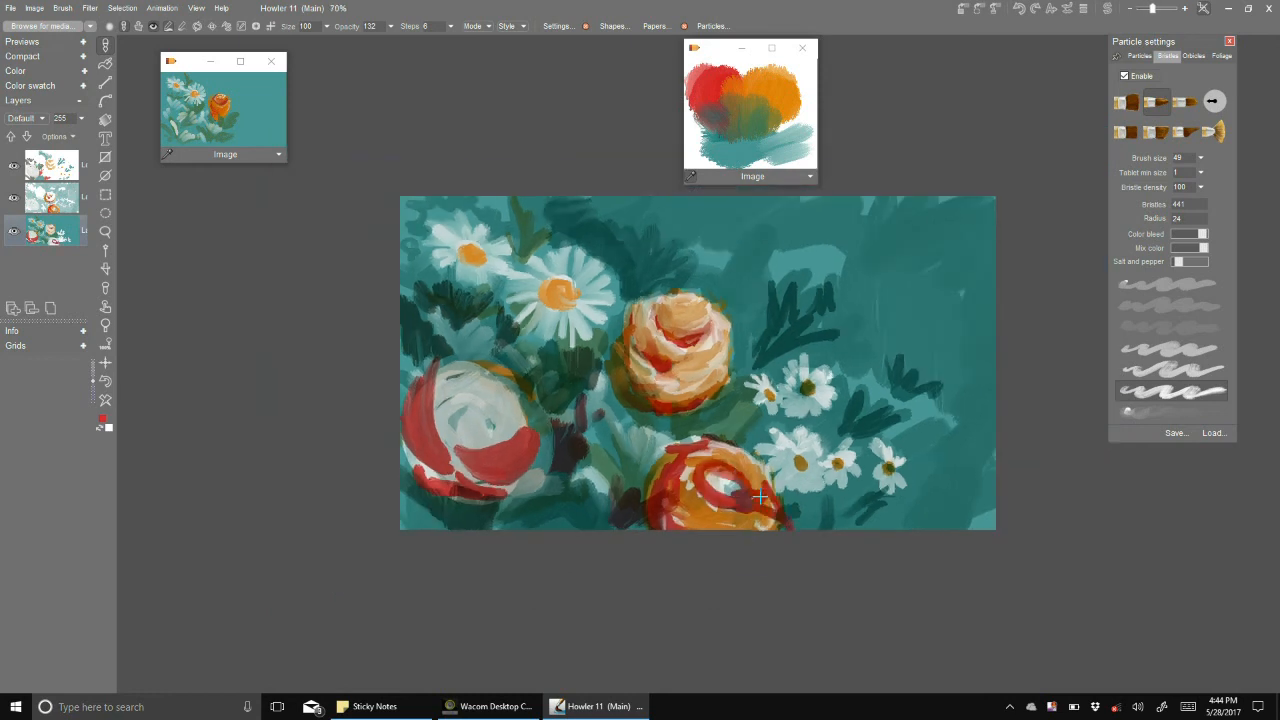
pyautogui.scroll(1, 723, 482)
pyautogui.click(108, 345)
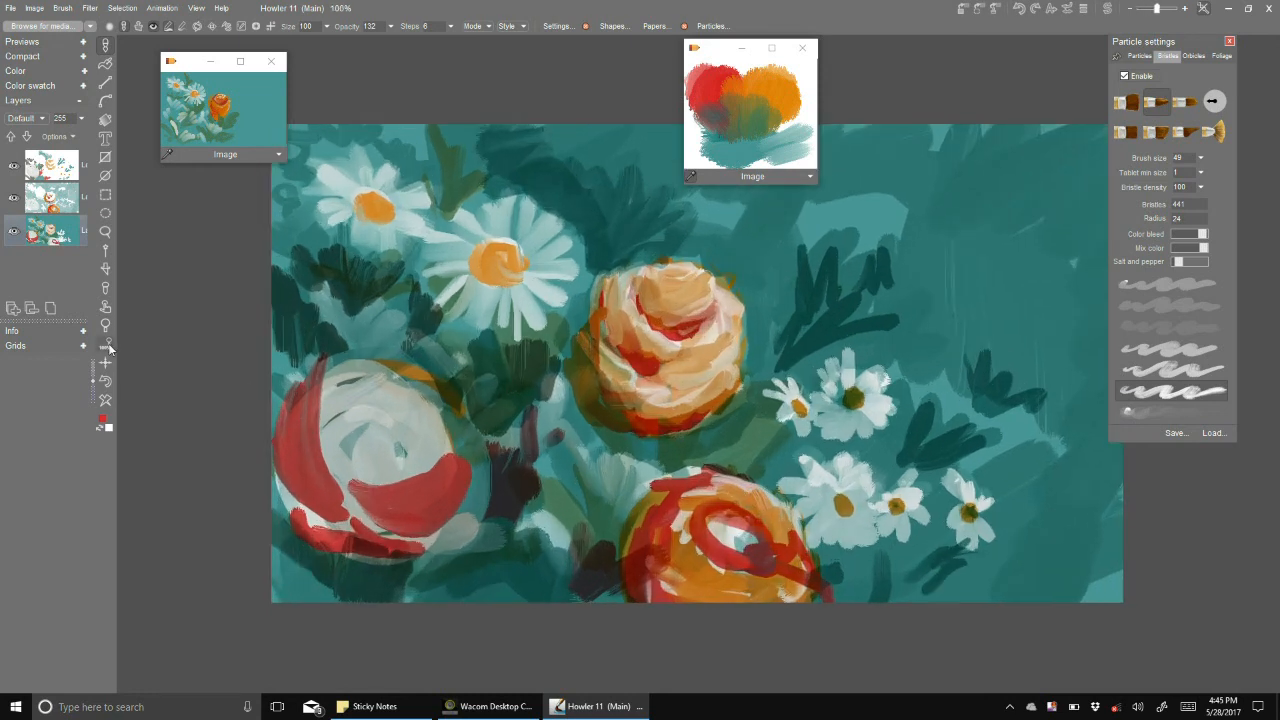
pyautogui.moveTo(338, 377)
pyautogui.mouseDown()
pyautogui.moveTo(422, 402)
pyautogui.moveTo(352, 432)
pyautogui.moveTo(390, 386)
pyautogui.moveTo(416, 444)
pyautogui.moveTo(438, 392)
pyautogui.moveTo(428, 366)
pyautogui.moveTo(325, 428)
pyautogui.mouseUp()
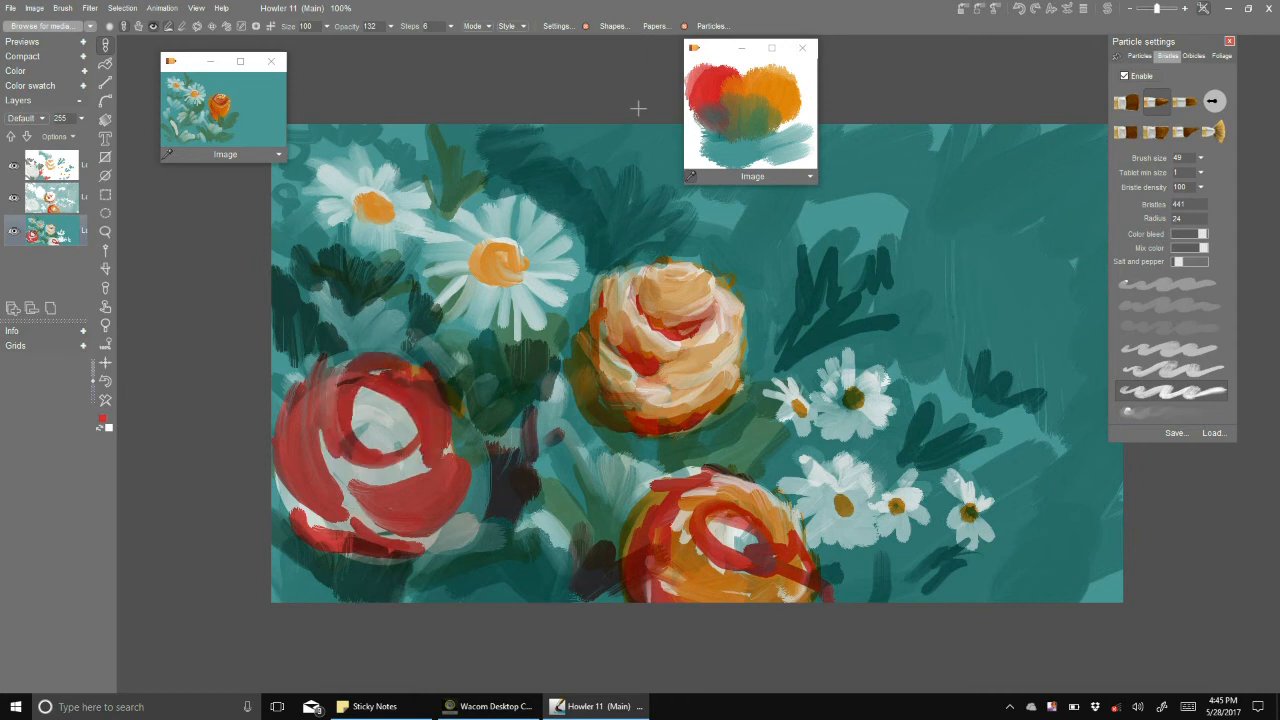
pyautogui.click(742, 95)
pyautogui.moveTo(331, 410)
pyautogui.mouseDown()
pyautogui.moveTo(345, 470)
pyautogui.moveTo(333, 412)
pyautogui.moveTo(366, 446)
pyautogui.moveTo(396, 384)
pyautogui.moveTo(394, 440)
pyautogui.moveTo(414, 410)
pyautogui.moveTo(410, 478)
pyautogui.moveTo(318, 468)
pyautogui.moveTo(295, 510)
pyautogui.moveTo(422, 534)
pyautogui.moveTo(448, 510)
pyautogui.moveTo(436, 542)
pyautogui.mouseUp()
pyautogui.moveTo(450, 425)
pyautogui.mouseDown()
pyautogui.moveTo(468, 496)
pyautogui.moveTo(472, 452)
pyautogui.mouseUp()
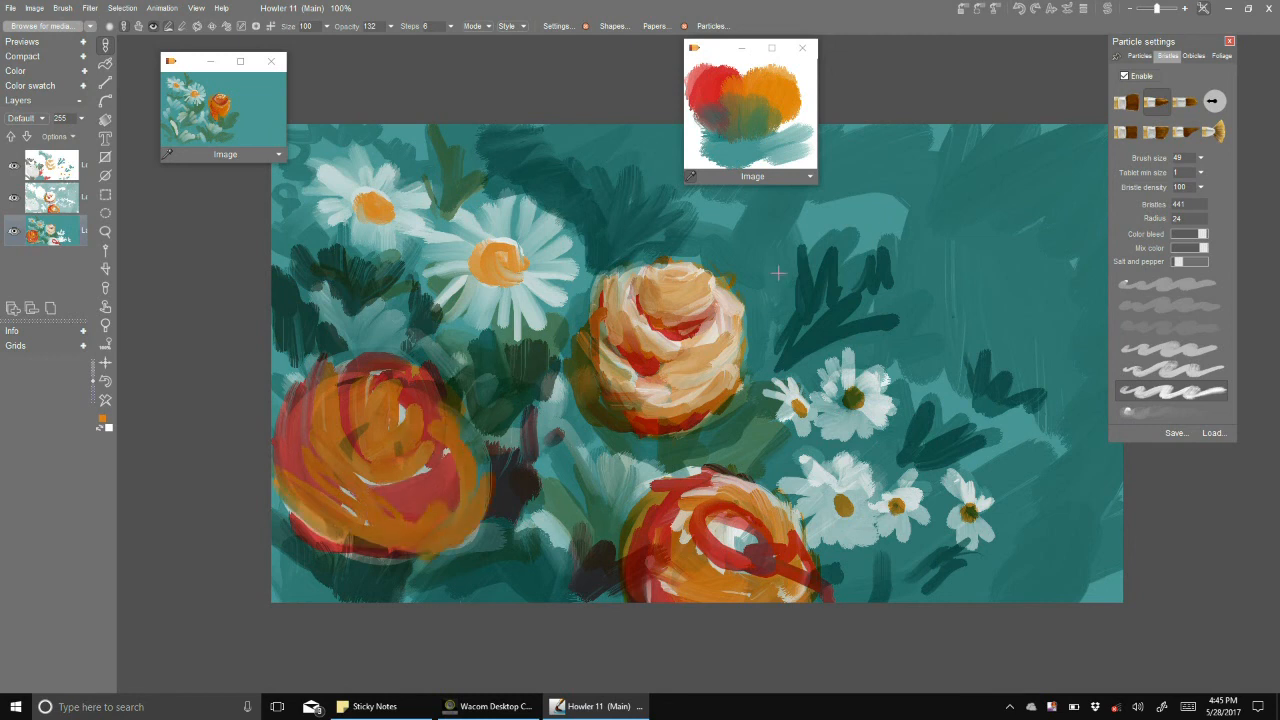
# - On the middle layer, sample white and paint faint pale flowers across the teal background above and right of the upper rose
pyautogui.click(65, 163)
pyautogui.click(69, 195)
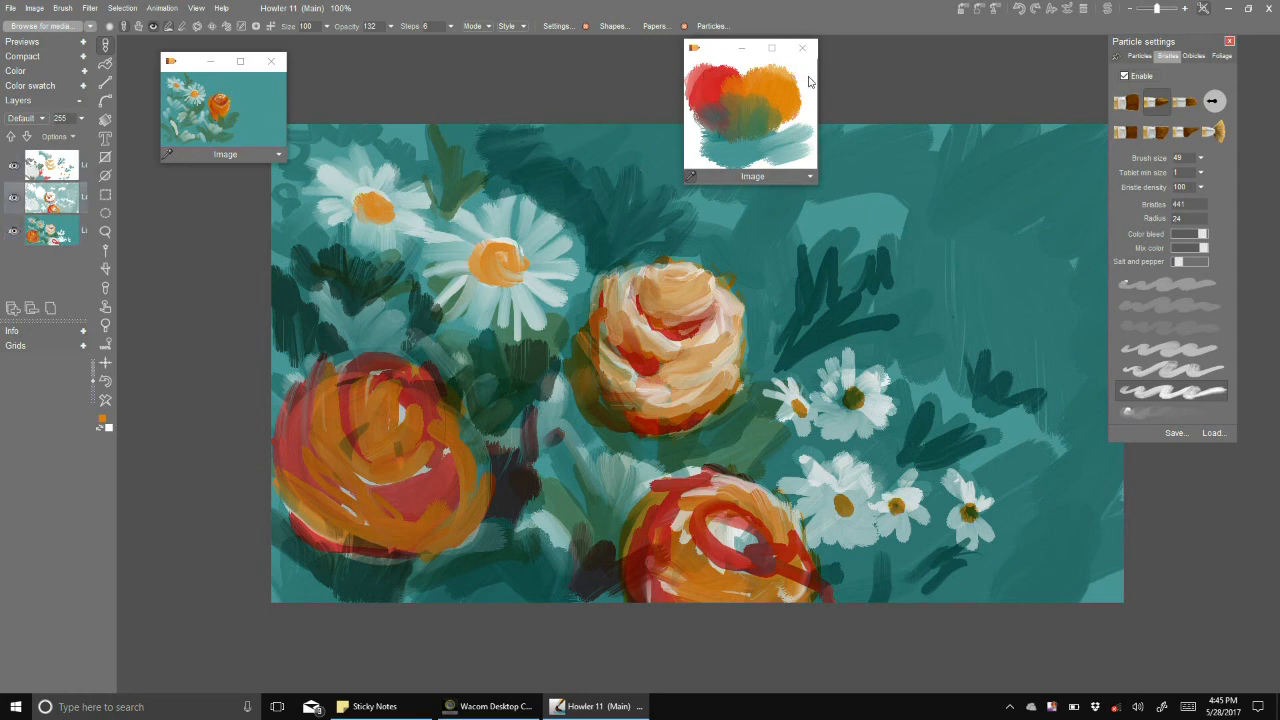
pyautogui.click(800, 97)
pyautogui.moveTo(630, 170)
pyautogui.mouseDown()
pyautogui.moveTo(668, 178)
pyautogui.moveTo(657, 214)
pyautogui.moveTo(641, 178)
pyautogui.moveTo(661, 177)
pyautogui.mouseUp()
pyautogui.moveTo(807, 195)
pyautogui.mouseDown()
pyautogui.moveTo(792, 228)
pyautogui.moveTo(830, 193)
pyautogui.moveTo(793, 199)
pyautogui.mouseUp()
pyautogui.moveTo(927, 248)
pyautogui.mouseDown()
pyautogui.moveTo(965, 268)
pyautogui.moveTo(958, 310)
pyautogui.moveTo(915, 280)
pyautogui.moveTo(918, 265)
pyautogui.mouseUp()
pyautogui.moveTo(1000, 221)
pyautogui.mouseDown()
pyautogui.moveTo(1012, 192)
pyautogui.moveTo(1030, 238)
pyautogui.moveTo(977, 211)
pyautogui.mouseUp()
pyautogui.moveTo(942, 155)
pyautogui.mouseDown()
pyautogui.moveTo(935, 135)
pyautogui.moveTo(970, 180)
pyautogui.moveTo(930, 180)
pyautogui.moveTo(910, 160)
pyautogui.mouseUp()
pyautogui.moveTo(1036, 322)
pyautogui.mouseDown()
pyautogui.moveTo(1038, 335)
pyautogui.moveTo(1062, 334)
pyautogui.moveTo(1024, 362)
pyautogui.mouseUp()
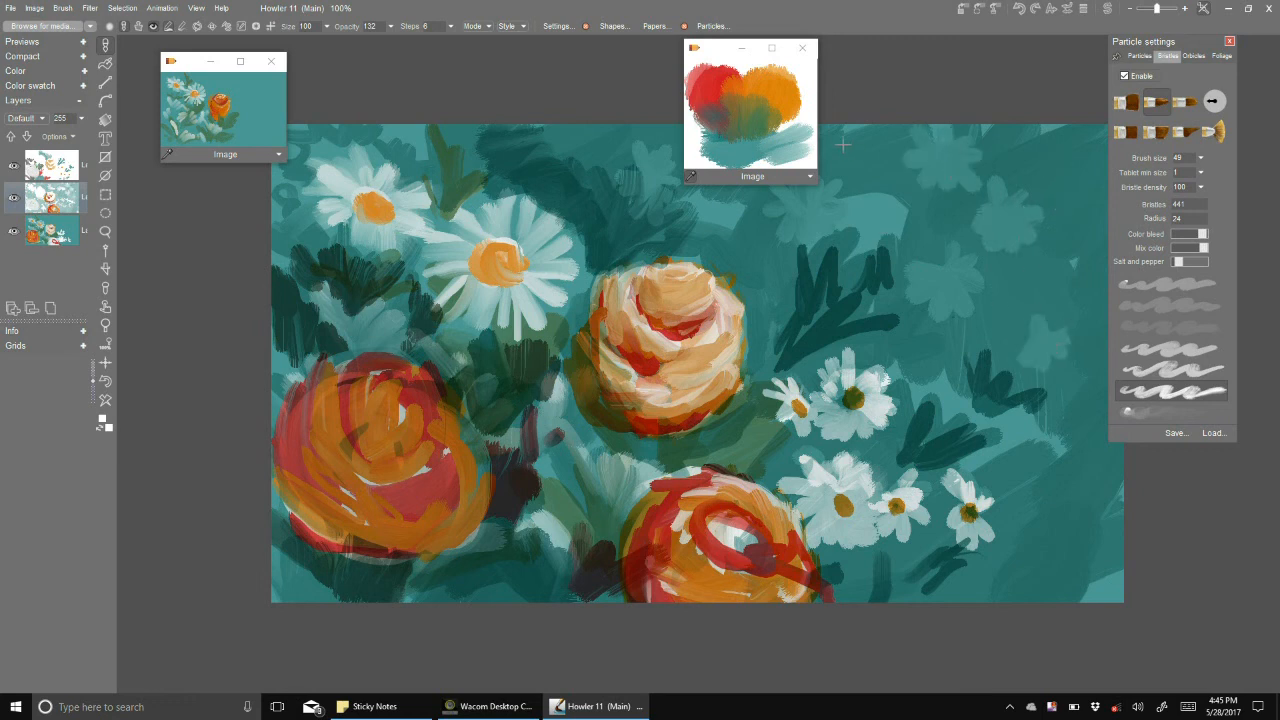
# - Sample brown from the palette and paint three dark flowers, one beside the upper rose and two among the faint flowers
pyautogui.click(722, 98)
pyautogui.moveTo(951, 213)
pyautogui.mouseDown()
pyautogui.moveTo(940, 205)
pyautogui.moveTo(962, 225)
pyautogui.moveTo(925, 242)
pyautogui.moveTo(922, 207)
pyautogui.mouseUp()
pyautogui.moveTo(1016, 266)
pyautogui.mouseDown()
pyautogui.moveTo(1040, 266)
pyautogui.moveTo(1048, 290)
pyautogui.moveTo(1000, 316)
pyautogui.mouseUp()
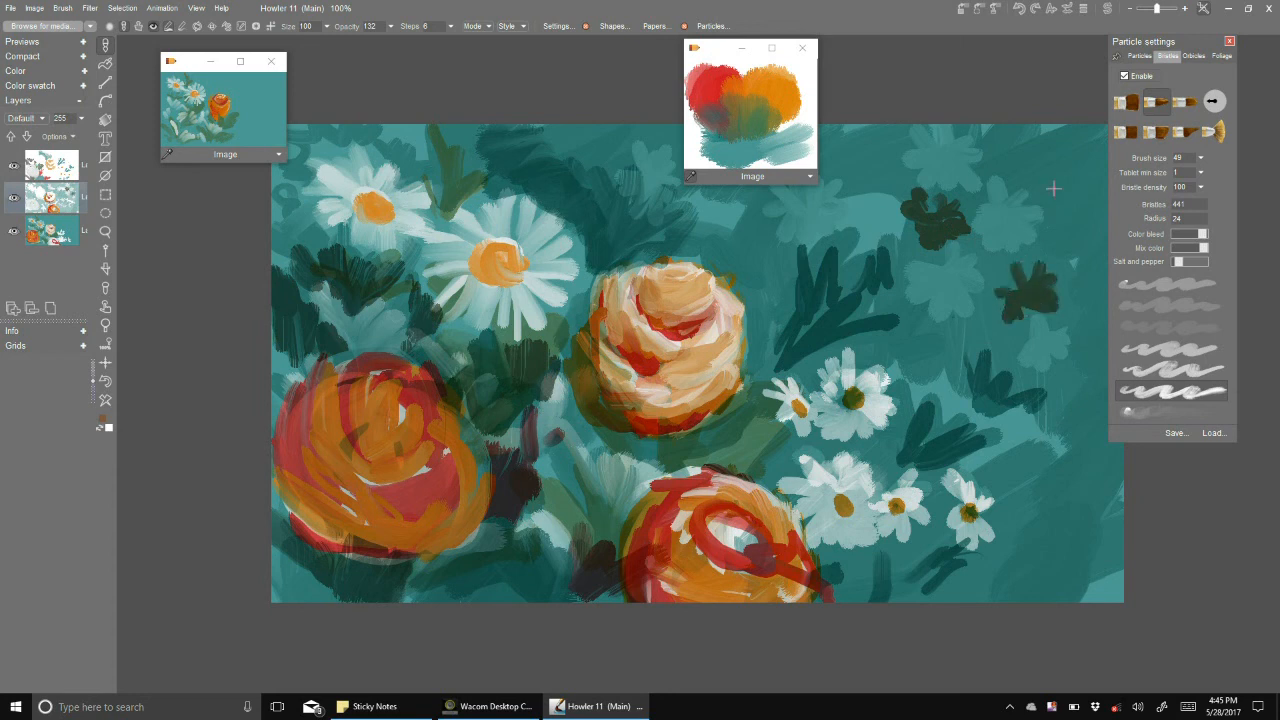
pyautogui.moveTo(745, 238)
pyautogui.mouseDown()
pyautogui.moveTo(745, 265)
pyautogui.moveTo(770, 295)
pyautogui.moveTo(790, 266)
pyautogui.mouseUp()
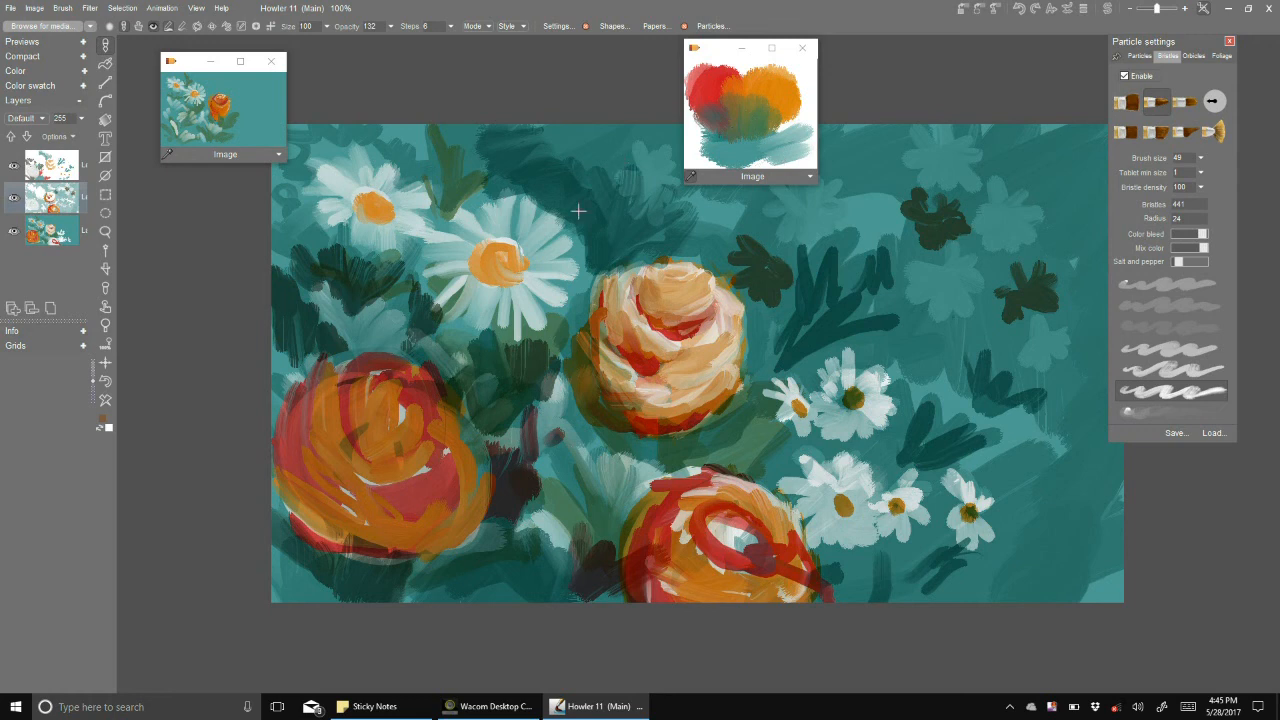
# - On the bottom layer, paint two small white daisies right of the upper rose, and dab orange centers on them and the faint flowers
pyautogui.click(70, 234)
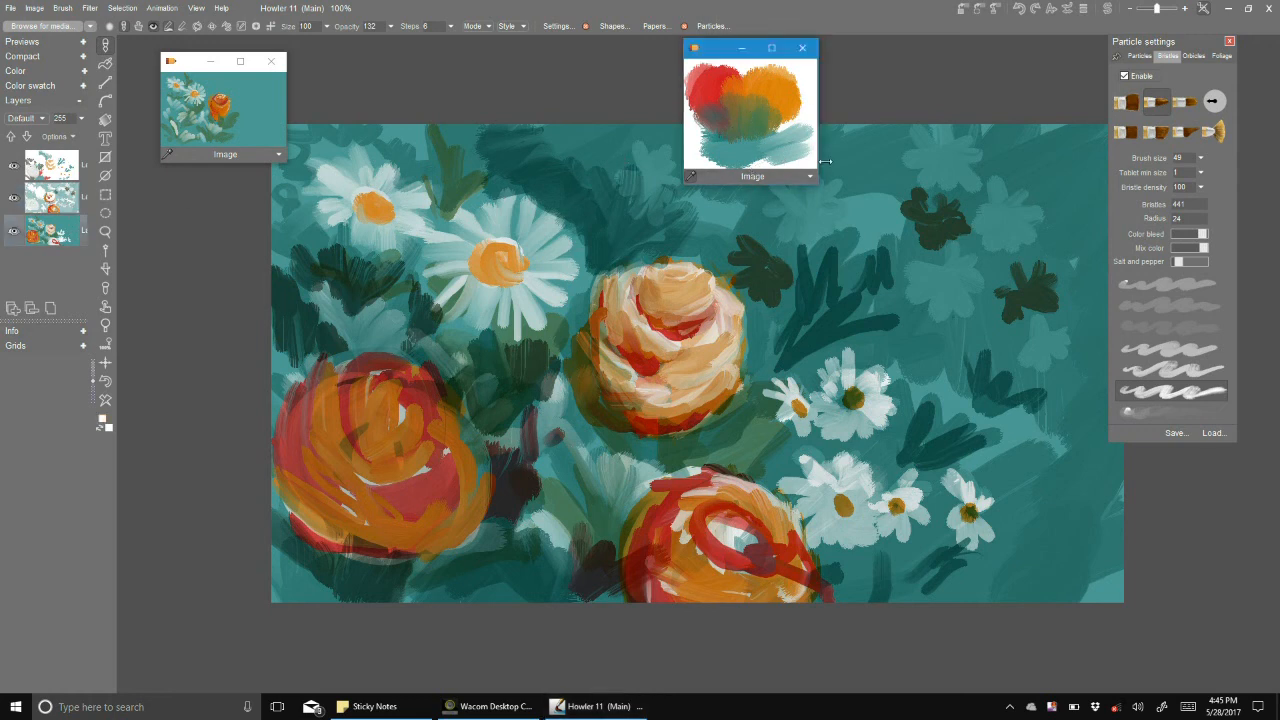
pyautogui.moveTo(792, 222)
pyautogui.mouseDown()
pyautogui.moveTo(805, 200)
pyautogui.moveTo(841, 217)
pyautogui.moveTo(806, 240)
pyautogui.mouseUp()
pyautogui.moveTo(930, 266)
pyautogui.mouseDown()
pyautogui.moveTo(918, 282)
pyautogui.moveTo(948, 303)
pyautogui.moveTo(968, 282)
pyautogui.moveTo(945, 256)
pyautogui.moveTo(924, 272)
pyautogui.mouseUp()
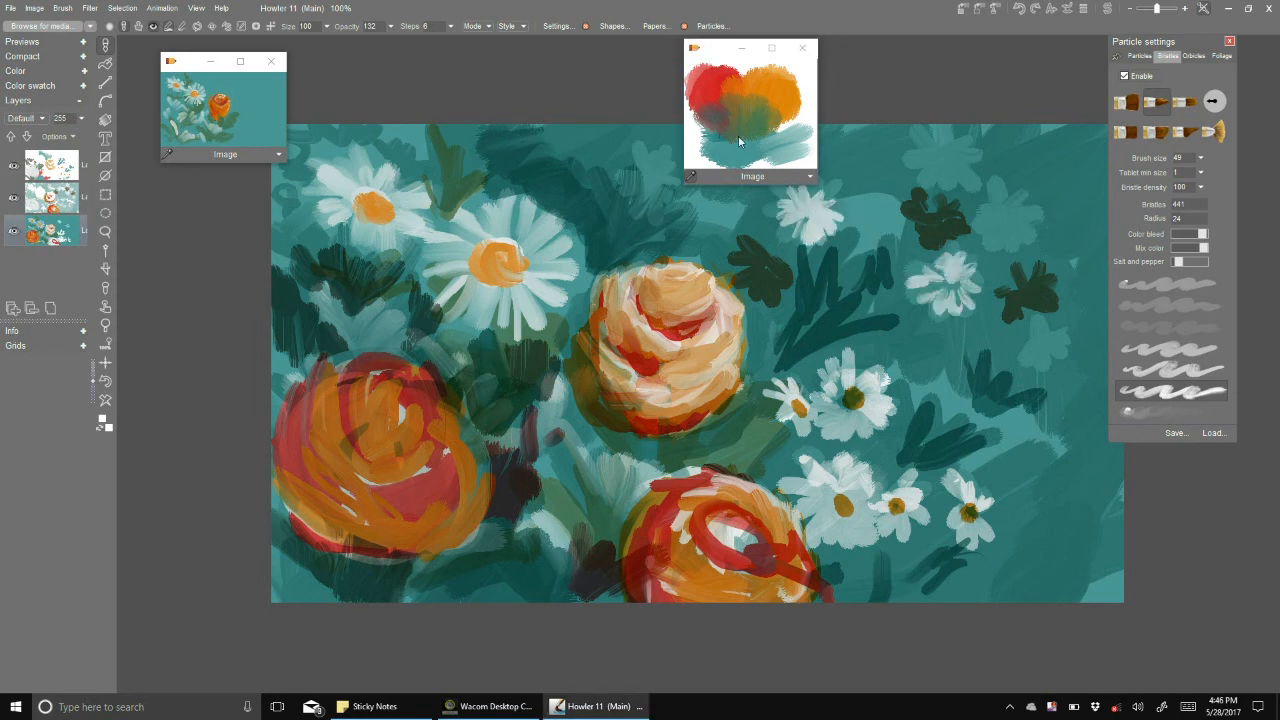
pyautogui.moveTo(802, 215); pyautogui.dragTo(813, 207)
pyautogui.moveTo(949, 282); pyautogui.dragTo(954, 268)
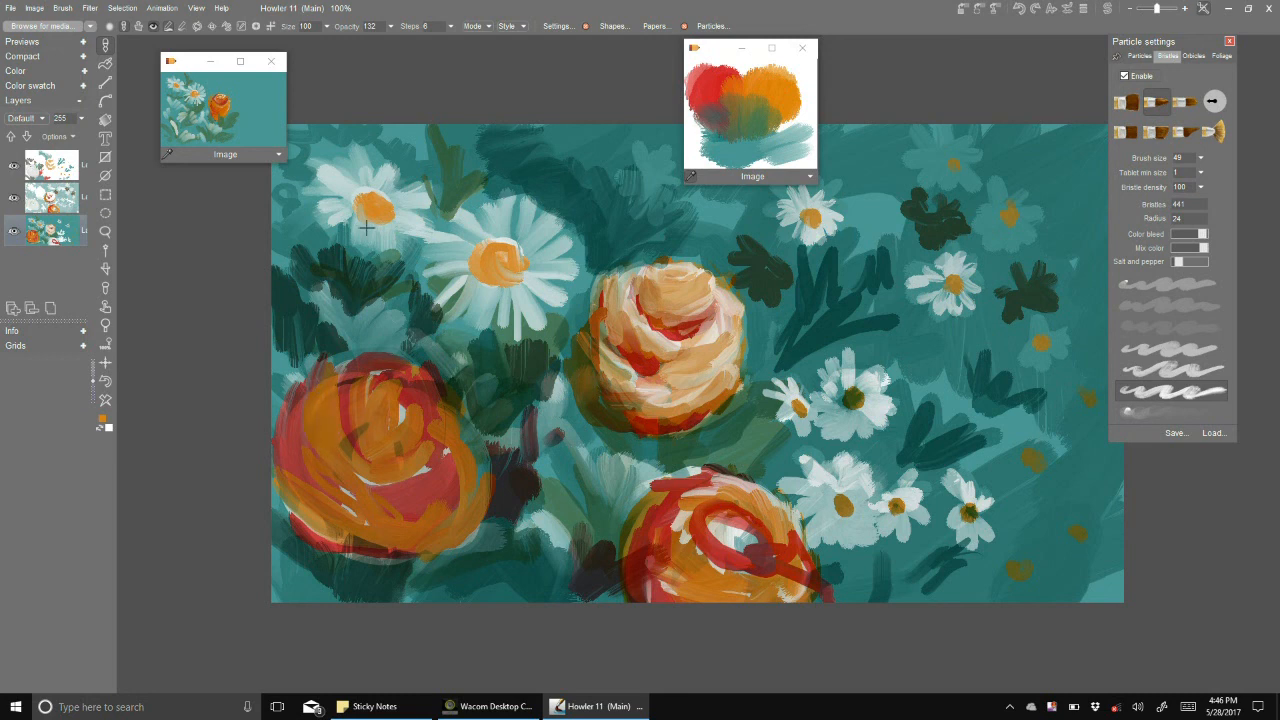
# - On the top layer, close the painting's preview, sample blue-green, and paint teal leaf strokes along the canvas's top edge and right-hand corners
pyautogui.click(62, 172)
pyautogui.click(270, 62)
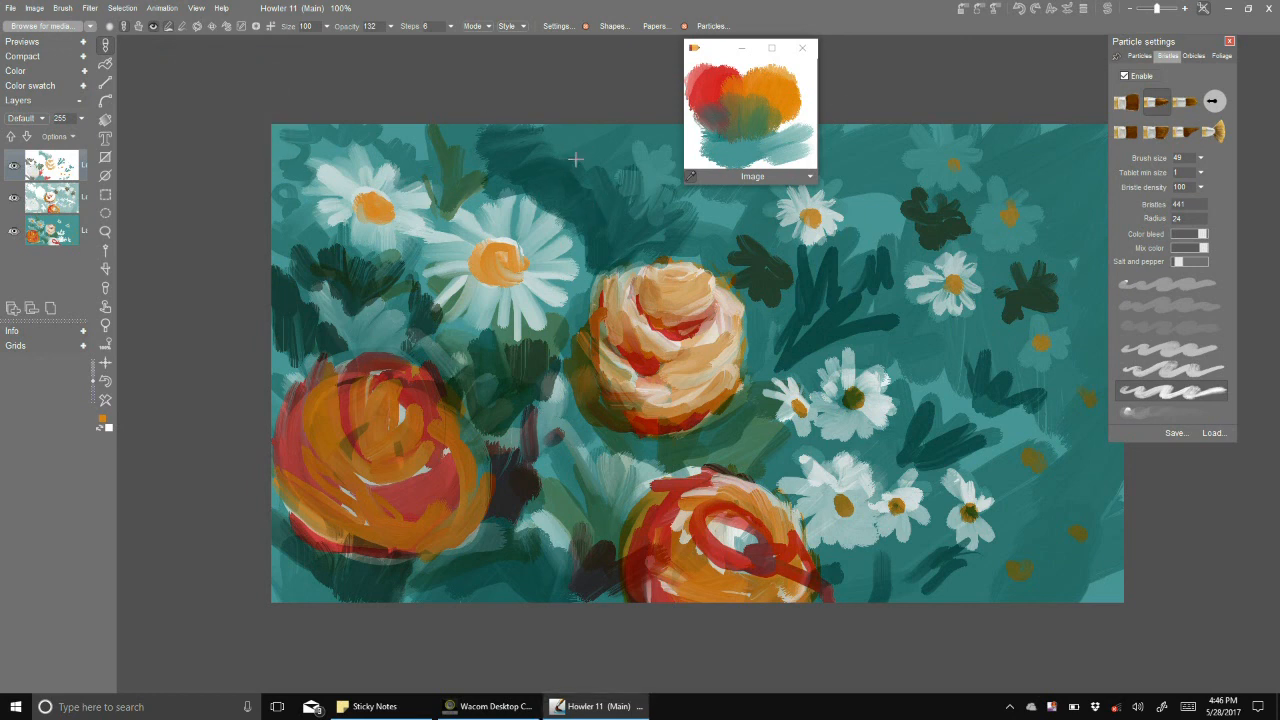
pyautogui.click(731, 136)
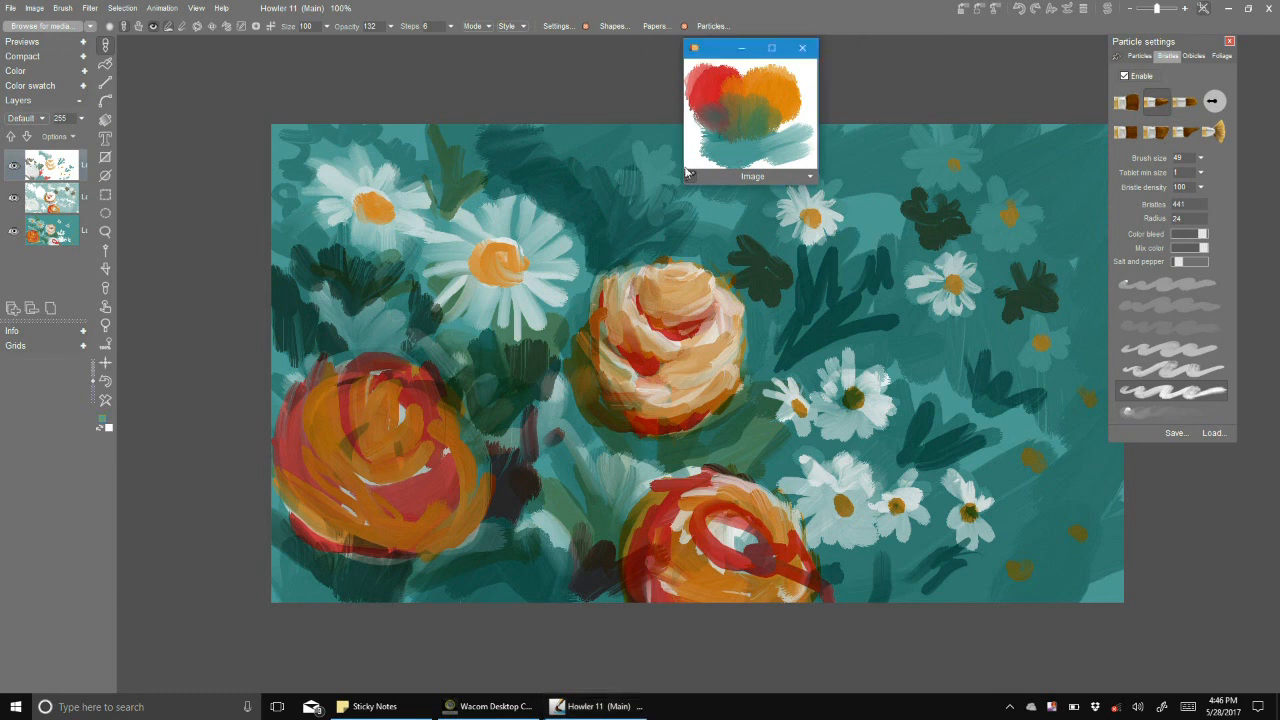
pyautogui.click(774, 148)
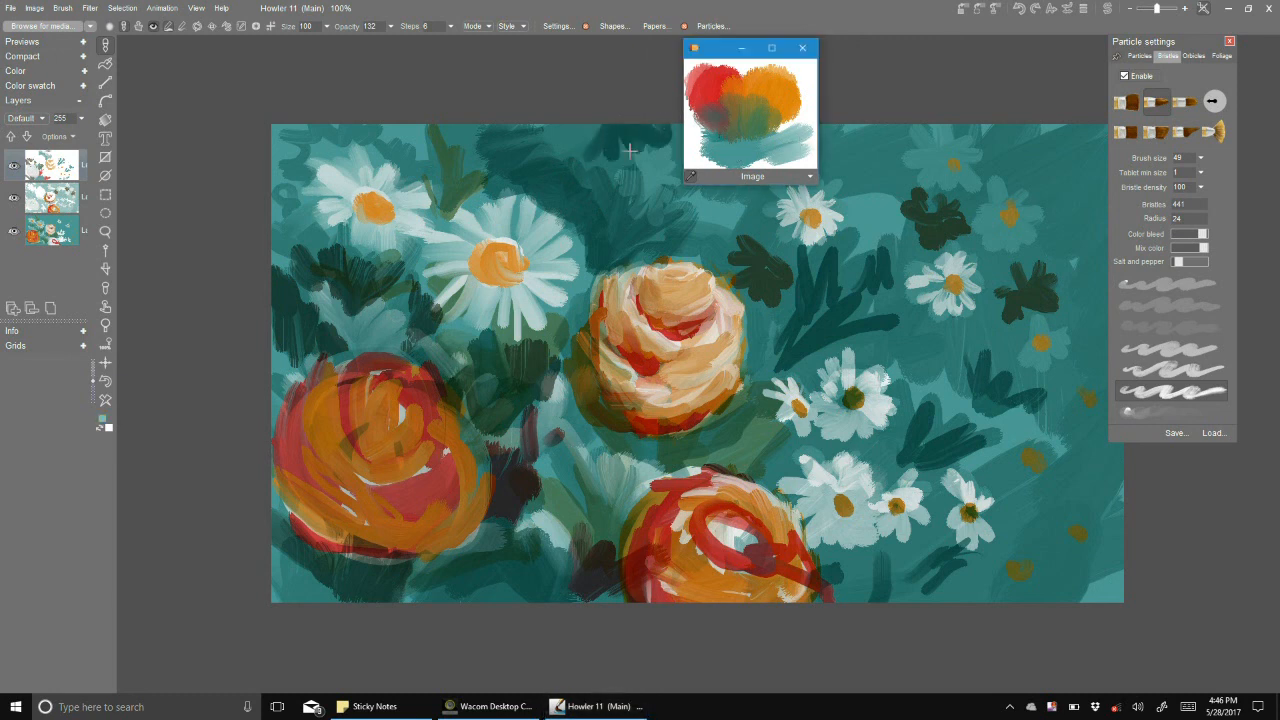
pyautogui.moveTo(856, 132); pyautogui.dragTo(891, 130)
pyautogui.moveTo(1043, 172)
pyautogui.mouseDown()
pyautogui.moveTo(1070, 154)
pyautogui.moveTo(1048, 137)
pyautogui.mouseUp()
pyautogui.moveTo(1081, 590); pyautogui.dragTo(1049, 550)
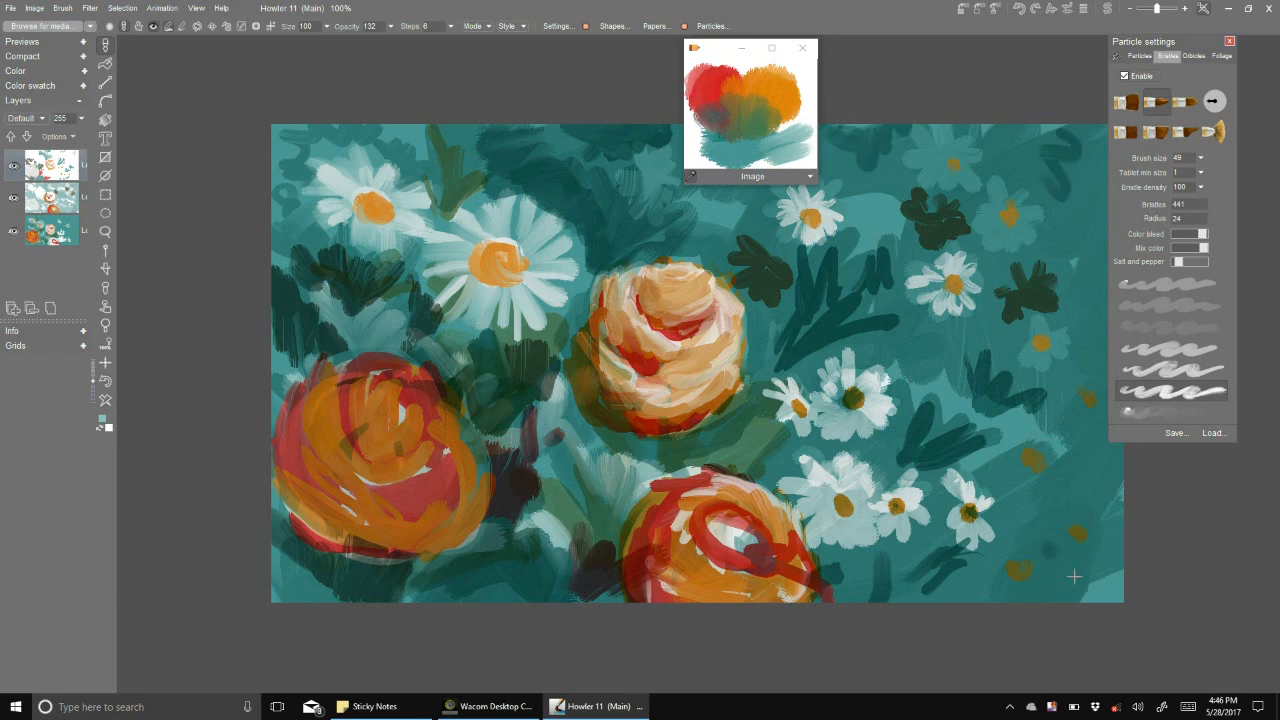
# - Permanently merge all layers of the painting into one
pyautogui.click(51, 309)
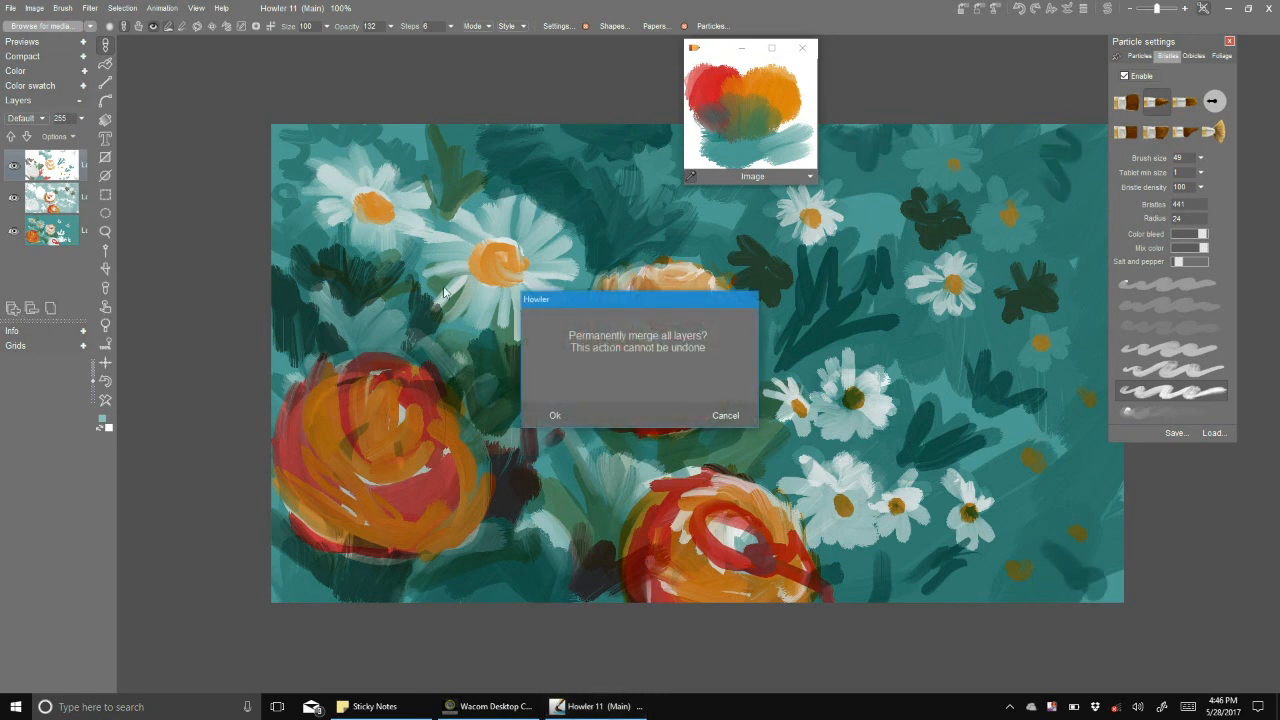
pyautogui.click(576, 410)
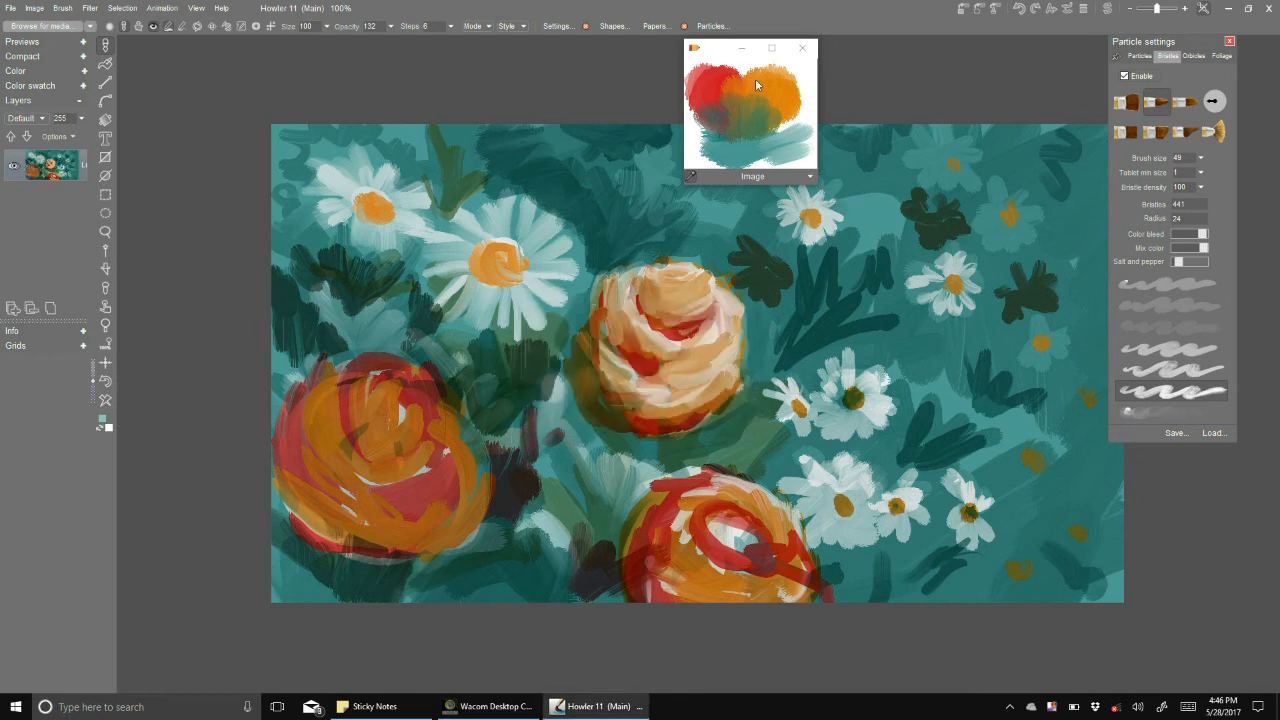
# - Move the color palette to the canvas's upper-left corner, and open a new preview of the painting at the canvas's lower-right corner
pyautogui.moveTo(721, 52); pyautogui.dragTo(201, 67)
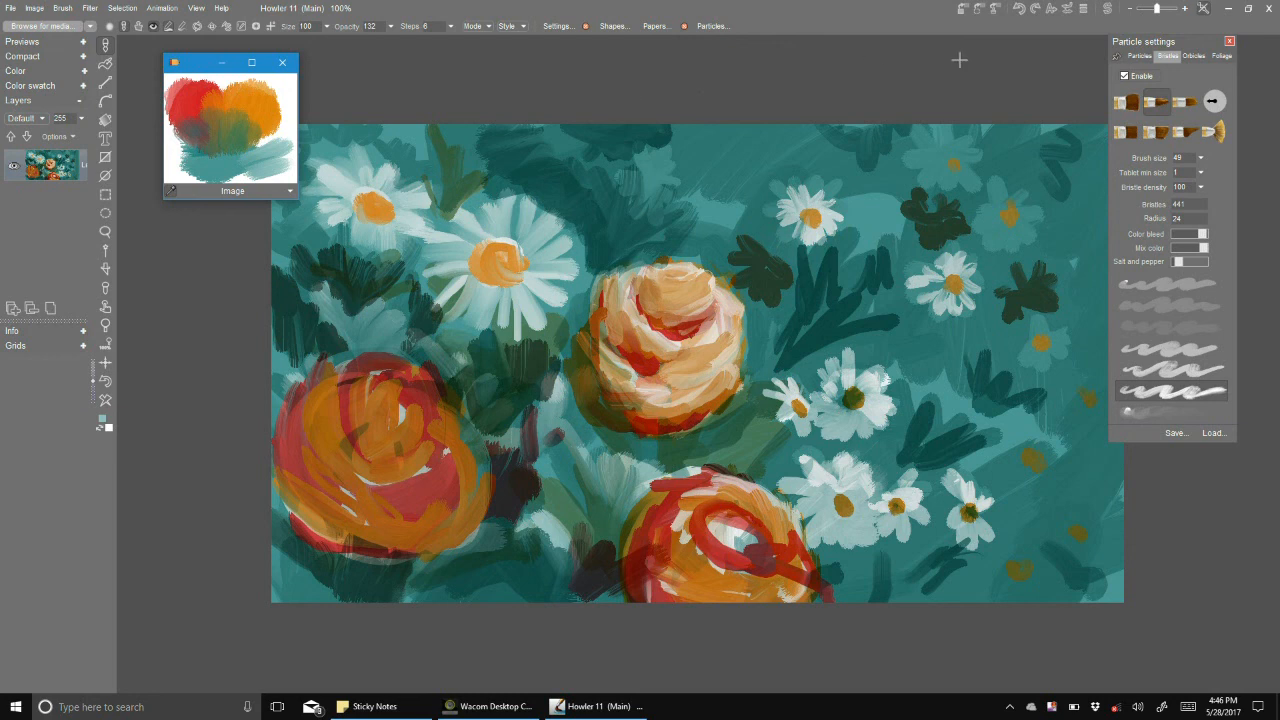
pyautogui.click(966, 10)
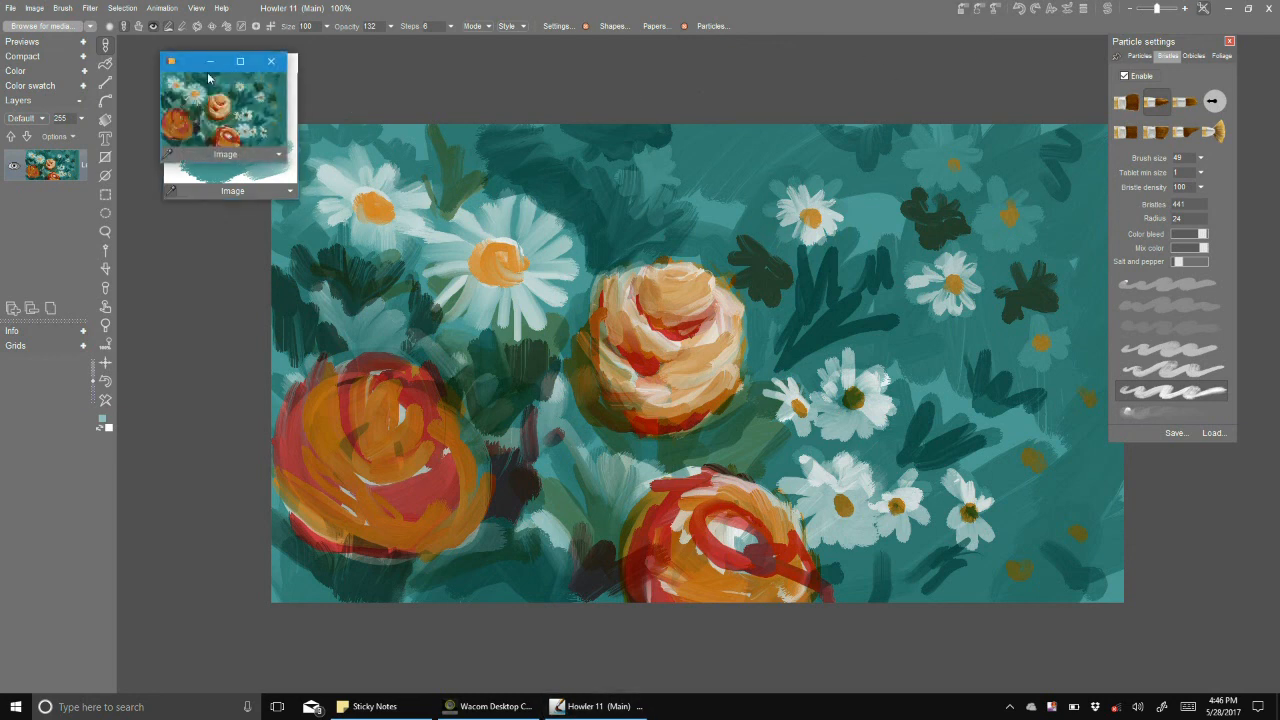
pyautogui.moveTo(183, 75); pyautogui.dragTo(1107, 498)
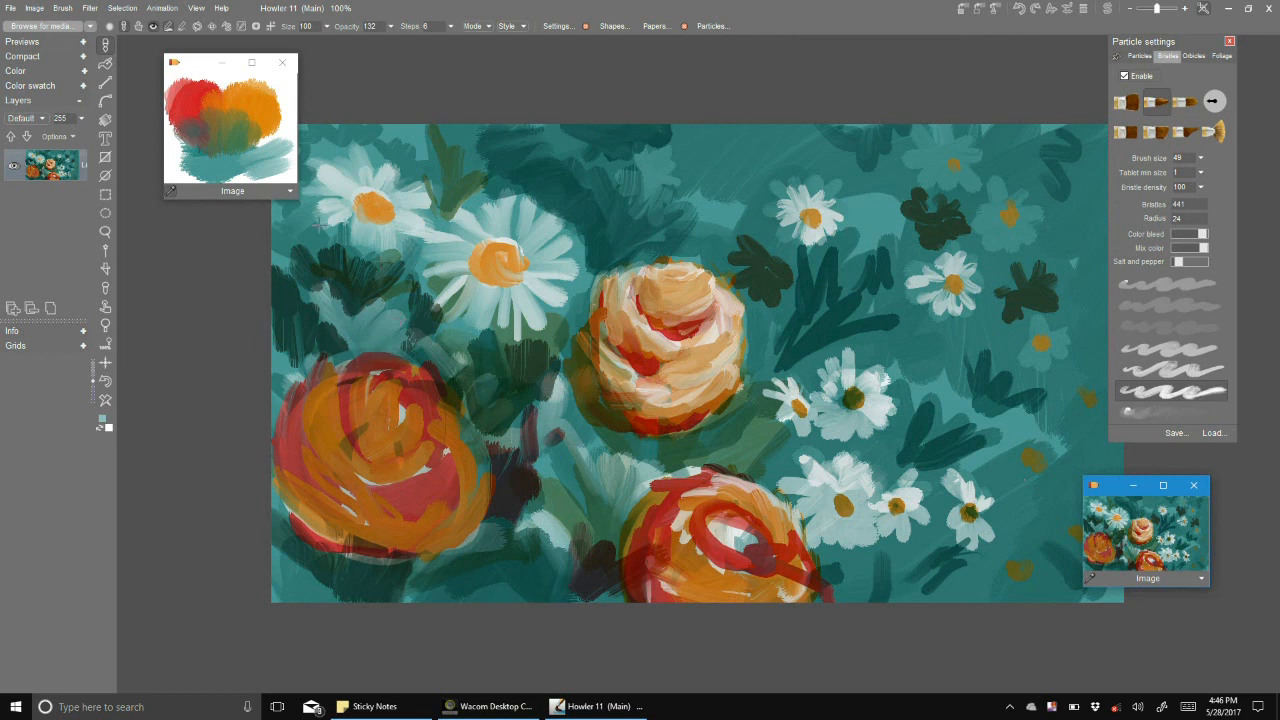
# - Sample white from the palette, choose the bristle stroke preset above the current one, and paint pale petal strokes over all three roses
pyautogui.click(287, 131)
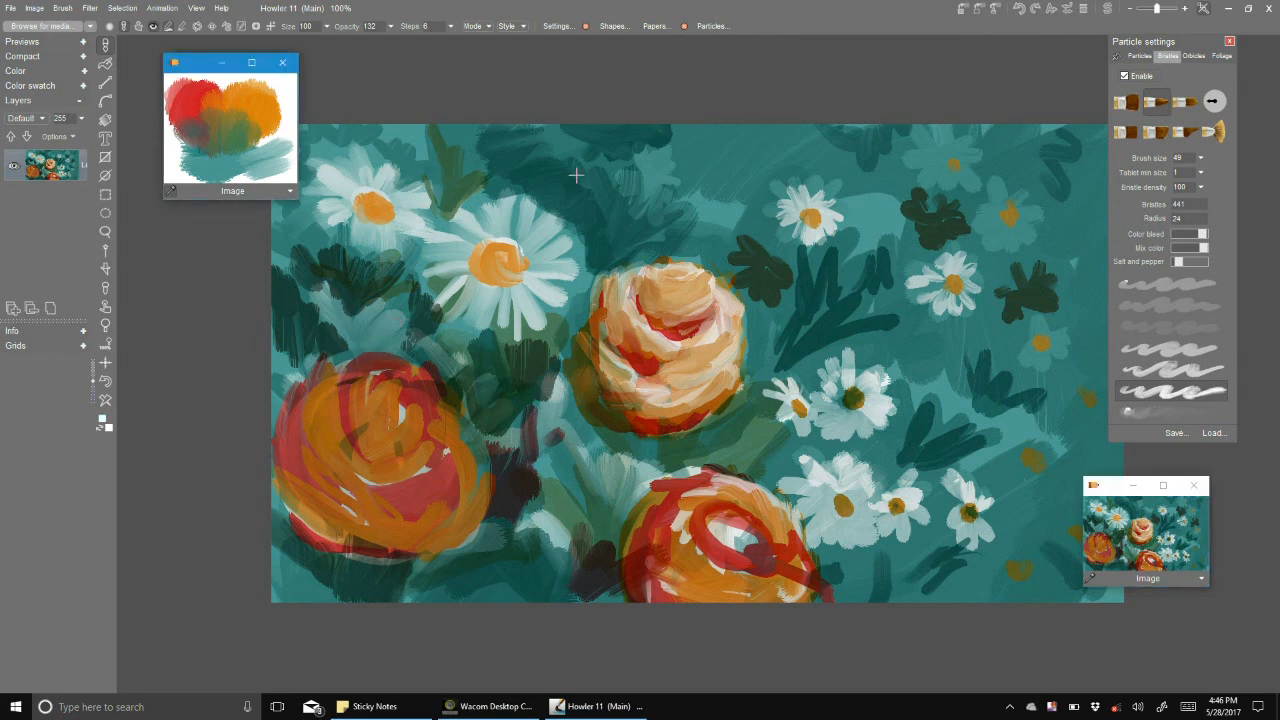
pyautogui.click(1170, 370)
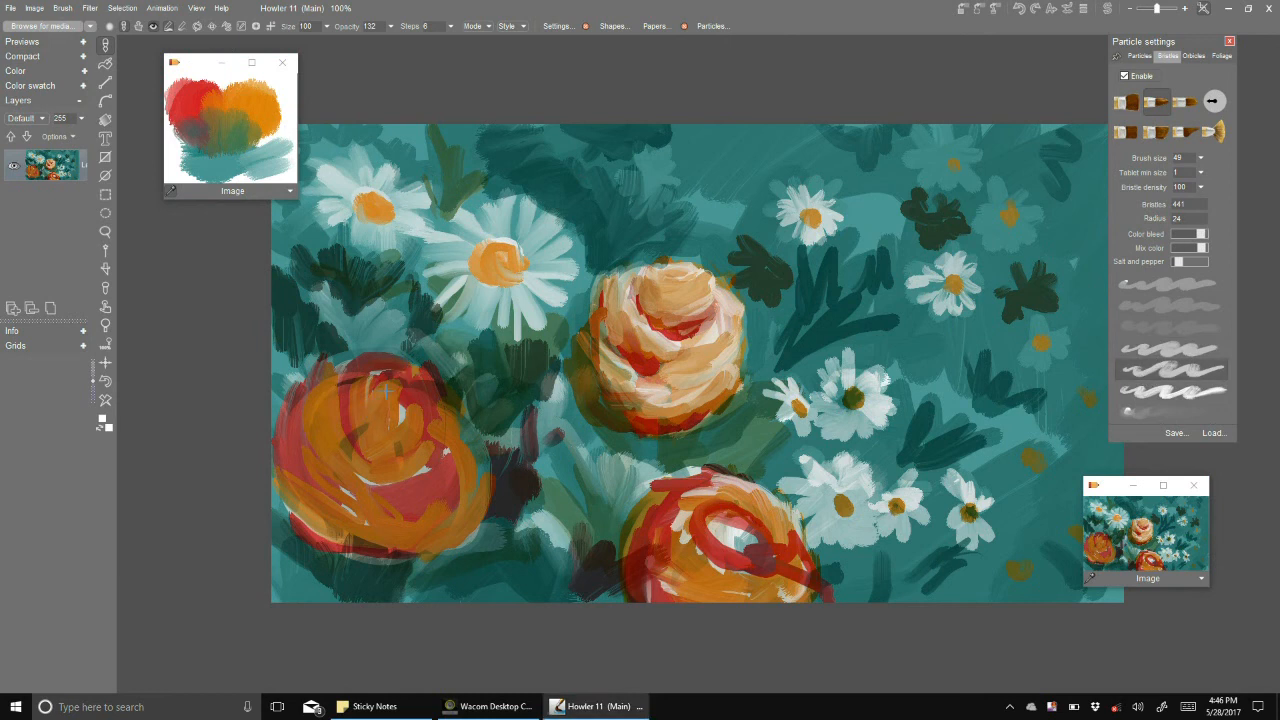
pyautogui.moveTo(370, 382)
pyautogui.mouseDown()
pyautogui.moveTo(374, 409)
pyautogui.moveTo(432, 410)
pyautogui.moveTo(372, 426)
pyautogui.moveTo(436, 414)
pyautogui.moveTo(384, 440)
pyautogui.moveTo(332, 423)
pyautogui.moveTo(329, 368)
pyautogui.mouseUp()
pyautogui.moveTo(329, 368); pyautogui.dragTo(341, 468)
pyautogui.moveTo(316, 426)
pyautogui.mouseDown()
pyautogui.moveTo(321, 366)
pyautogui.moveTo(338, 462)
pyautogui.moveTo(452, 455)
pyautogui.moveTo(462, 416)
pyautogui.moveTo(468, 474)
pyautogui.mouseUp()
pyautogui.moveTo(387, 516)
pyautogui.mouseDown()
pyautogui.moveTo(325, 497)
pyautogui.moveTo(418, 502)
pyautogui.moveTo(380, 518)
pyautogui.mouseUp()
pyautogui.moveTo(352, 368); pyautogui.dragTo(402, 366)
pyautogui.moveTo(598, 290)
pyautogui.mouseDown()
pyautogui.moveTo(604, 322)
pyautogui.moveTo(606, 282)
pyautogui.moveTo(631, 380)
pyautogui.moveTo(670, 398)
pyautogui.moveTo(752, 342)
pyautogui.moveTo(743, 358)
pyautogui.moveTo(735, 300)
pyautogui.moveTo(700, 340)
pyautogui.moveTo(713, 282)
pyautogui.moveTo(672, 286)
pyautogui.moveTo(700, 282)
pyautogui.moveTo(675, 272)
pyautogui.moveTo(643, 285)
pyautogui.moveTo(659, 268)
pyautogui.moveTo(614, 307)
pyautogui.moveTo(630, 272)
pyautogui.moveTo(629, 389)
pyautogui.moveTo(578, 350)
pyautogui.moveTo(663, 401)
pyautogui.mouseUp()
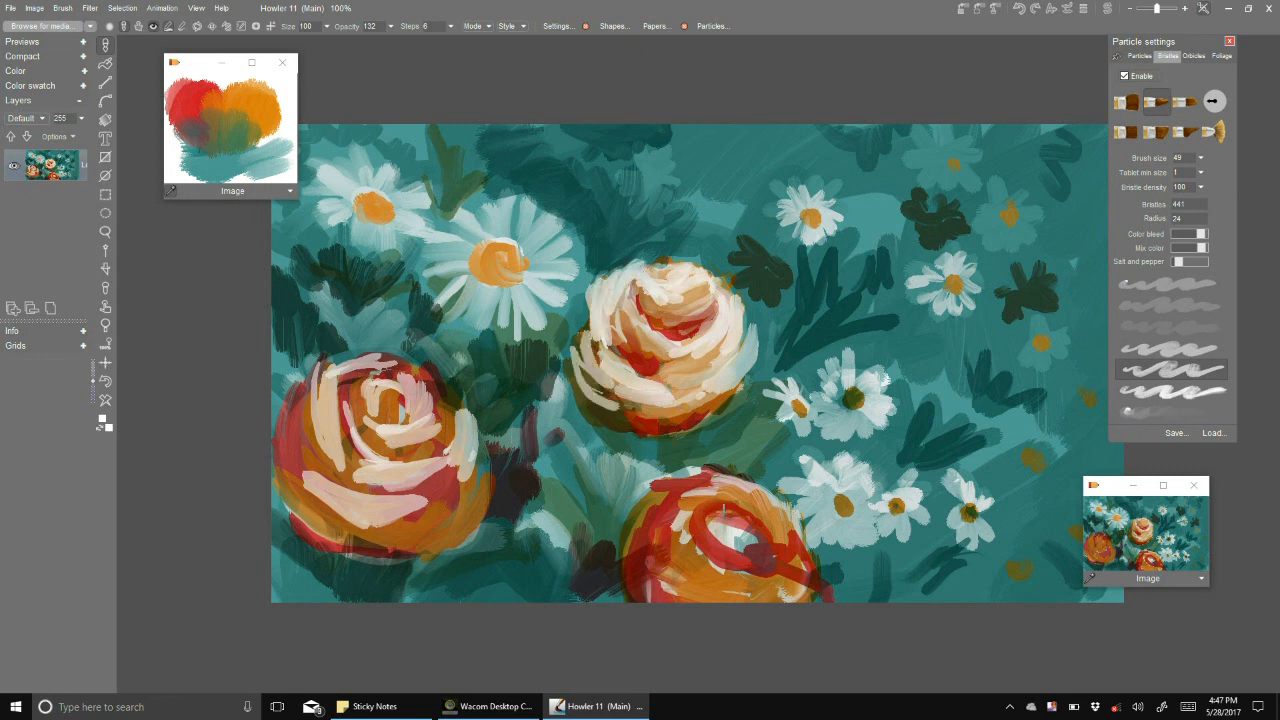
pyautogui.moveTo(680, 522)
pyautogui.mouseDown()
pyautogui.moveTo(705, 498)
pyautogui.moveTo(749, 491)
pyautogui.moveTo(787, 542)
pyautogui.moveTo(705, 594)
pyautogui.moveTo(672, 560)
pyautogui.moveTo(694, 486)
pyautogui.moveTo(648, 516)
pyautogui.moveTo(690, 484)
pyautogui.mouseUp()
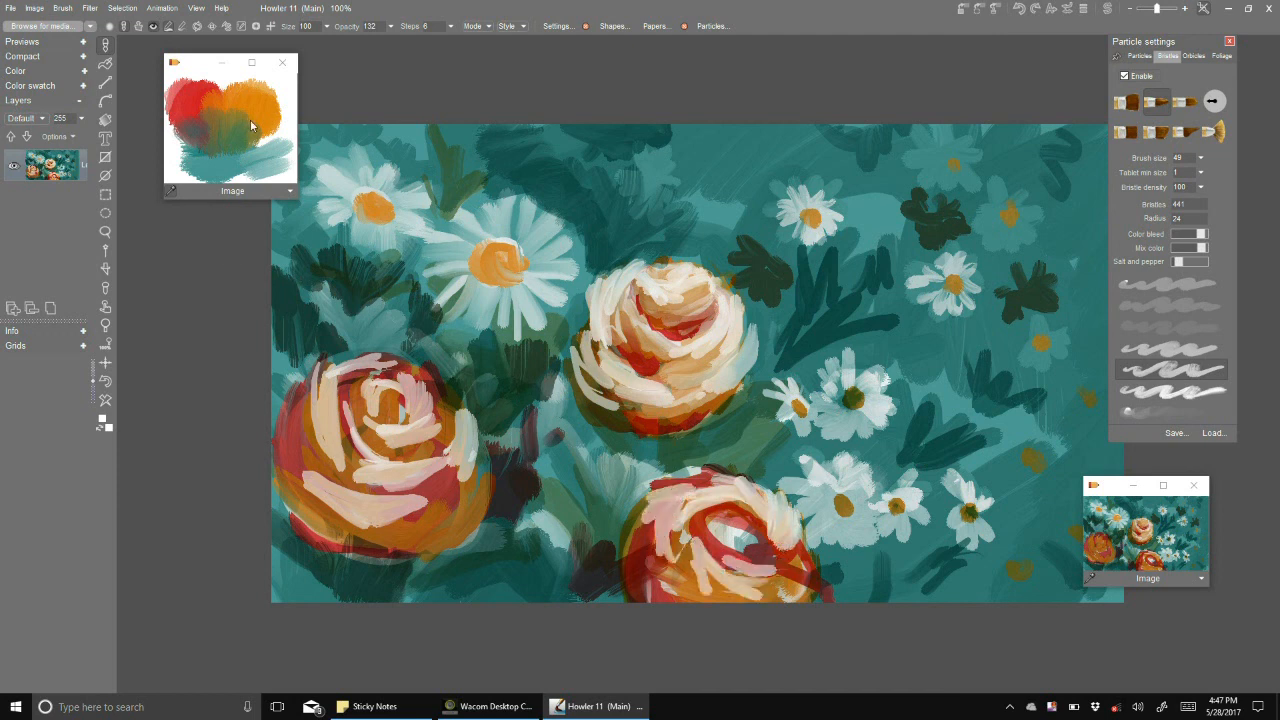
# - Sample yellow-orange from the palette and paint golden petal strokes over the left-hand rose and the upper rose
pyautogui.click(254, 122)
pyautogui.moveTo(343, 452)
pyautogui.mouseDown()
pyautogui.moveTo(336, 465)
pyautogui.moveTo(320, 437)
pyautogui.moveTo(319, 394)
pyautogui.moveTo(340, 382)
pyautogui.moveTo(365, 415)
pyautogui.moveTo(362, 387)
pyautogui.mouseUp()
pyautogui.moveTo(373, 430)
pyautogui.mouseDown()
pyautogui.moveTo(425, 446)
pyautogui.moveTo(384, 380)
pyautogui.mouseUp()
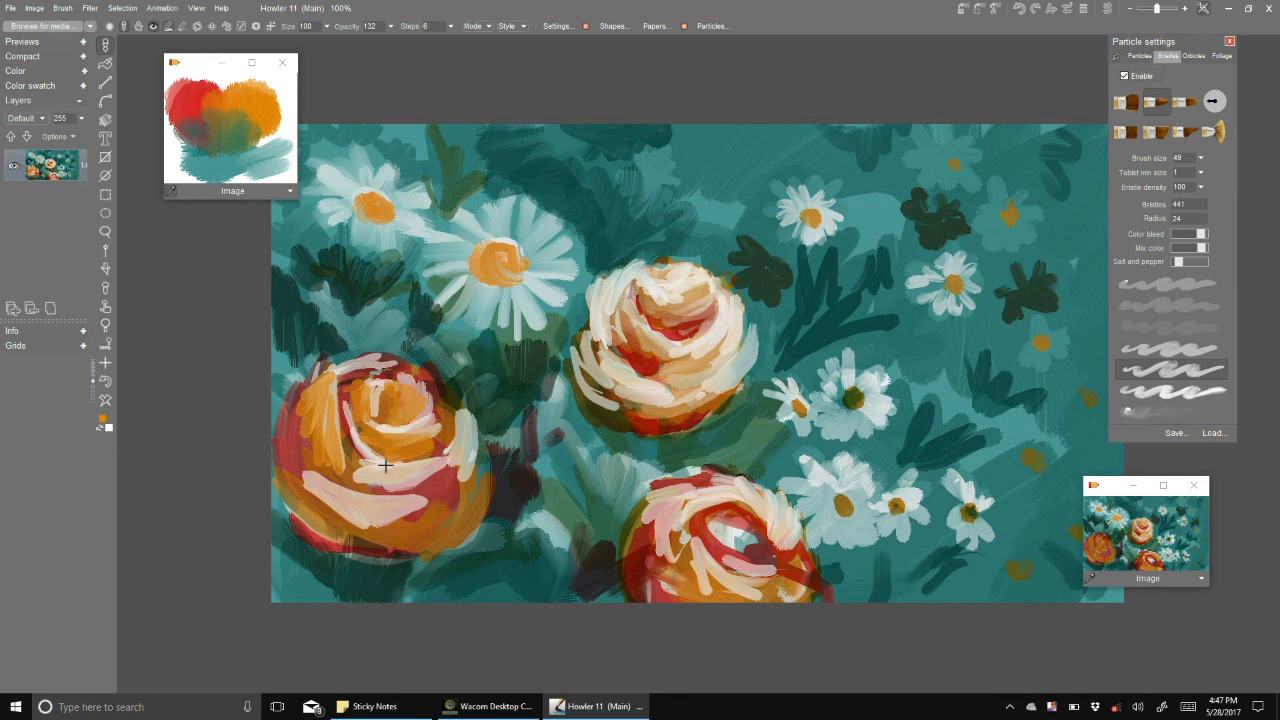
pyautogui.moveTo(382, 498)
pyautogui.mouseDown()
pyautogui.moveTo(300, 458)
pyautogui.moveTo(345, 505)
pyautogui.moveTo(397, 510)
pyautogui.moveTo(377, 520)
pyautogui.moveTo(455, 504)
pyautogui.moveTo(455, 445)
pyautogui.moveTo(470, 492)
pyautogui.moveTo(475, 460)
pyautogui.mouseUp()
pyautogui.moveTo(607, 376)
pyautogui.mouseDown()
pyautogui.moveTo(592, 352)
pyautogui.moveTo(612, 402)
pyautogui.moveTo(684, 403)
pyautogui.moveTo(618, 300)
pyautogui.moveTo(600, 312)
pyautogui.moveTo(604, 345)
pyautogui.mouseUp()
pyautogui.moveTo(645, 288)
pyautogui.mouseDown()
pyautogui.moveTo(691, 277)
pyautogui.moveTo(670, 274)
pyautogui.moveTo(664, 300)
pyautogui.moveTo(692, 293)
pyautogui.moveTo(690, 268)
pyautogui.moveTo(700, 318)
pyautogui.moveTo(606, 300)
pyautogui.moveTo(640, 256)
pyautogui.mouseUp()
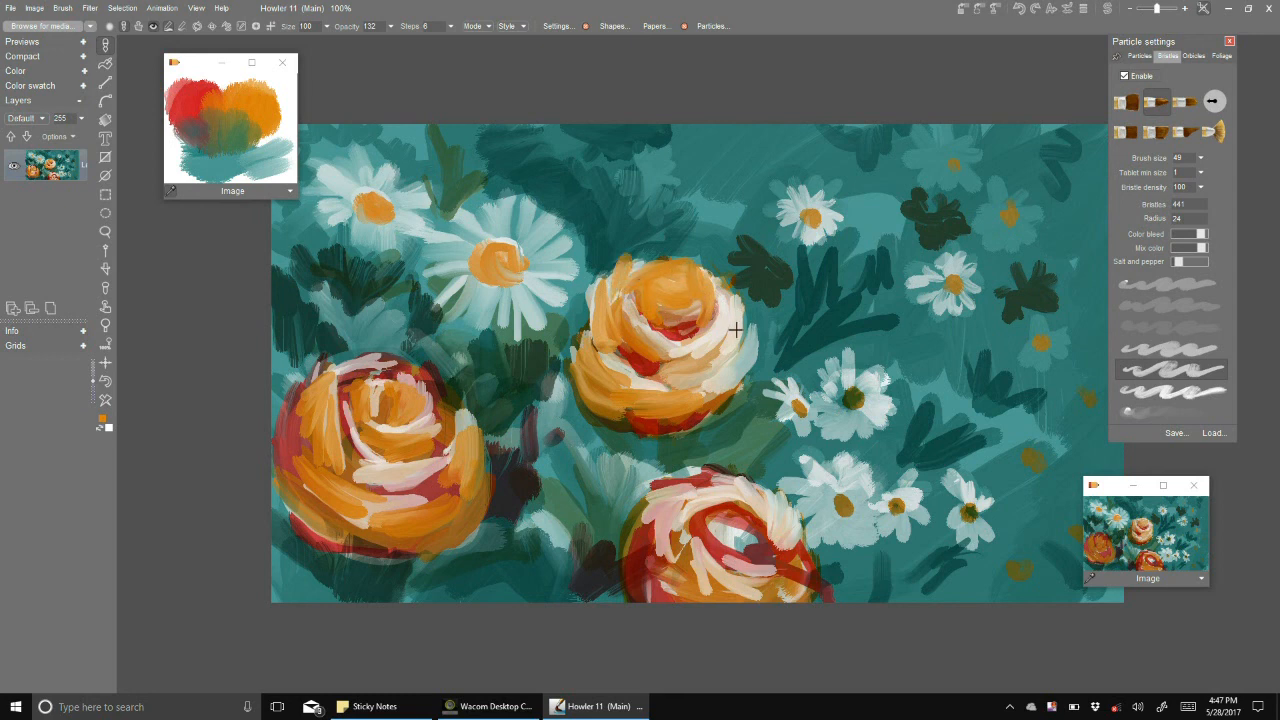
pyautogui.moveTo(731, 327)
pyautogui.mouseDown()
pyautogui.moveTo(748, 350)
pyautogui.moveTo(720, 385)
pyautogui.moveTo(675, 322)
pyautogui.moveTo(690, 291)
pyautogui.mouseUp()
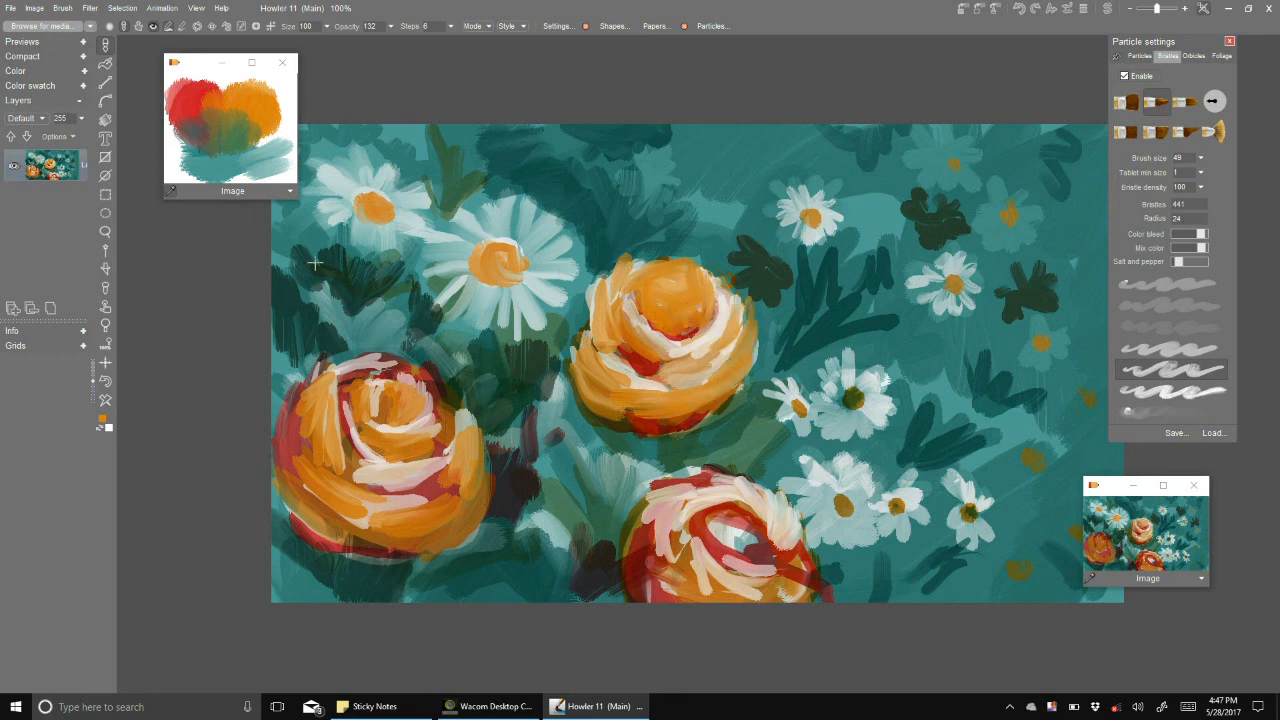
# - Sample red-orange from the palette's red and orange overlap, and paint it over the upper rose's center and outer petals
pyautogui.click(209, 104)
pyautogui.moveTo(671, 276)
pyautogui.mouseDown()
pyautogui.moveTo(652, 287)
pyautogui.moveTo(667, 321)
pyautogui.moveTo(675, 292)
pyautogui.moveTo(668, 325)
pyautogui.moveTo(640, 358)
pyautogui.moveTo(600, 295)
pyautogui.moveTo(610, 345)
pyautogui.moveTo(645, 368)
pyautogui.moveTo(690, 360)
pyautogui.moveTo(714, 333)
pyautogui.mouseUp()
pyautogui.moveTo(646, 263)
pyautogui.mouseDown()
pyautogui.moveTo(688, 244)
pyautogui.moveTo(725, 306)
pyautogui.mouseUp()
pyautogui.moveTo(586, 354); pyautogui.dragTo(571, 317)
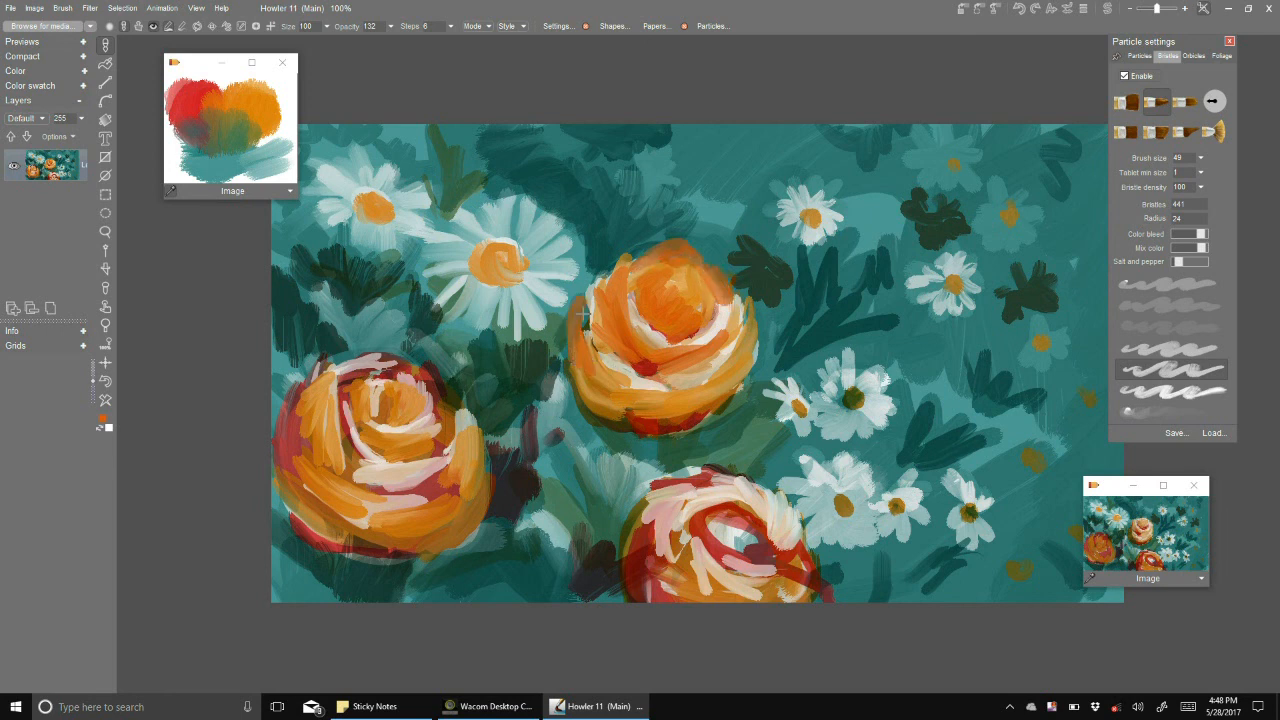
pyautogui.moveTo(641, 383)
pyautogui.mouseDown()
pyautogui.moveTo(675, 398)
pyautogui.moveTo(738, 355)
pyautogui.moveTo(760, 318)
pyautogui.mouseUp()
pyautogui.moveTo(600, 283)
pyautogui.mouseDown()
pyautogui.moveTo(607, 263)
pyautogui.moveTo(663, 257)
pyautogui.mouseUp()
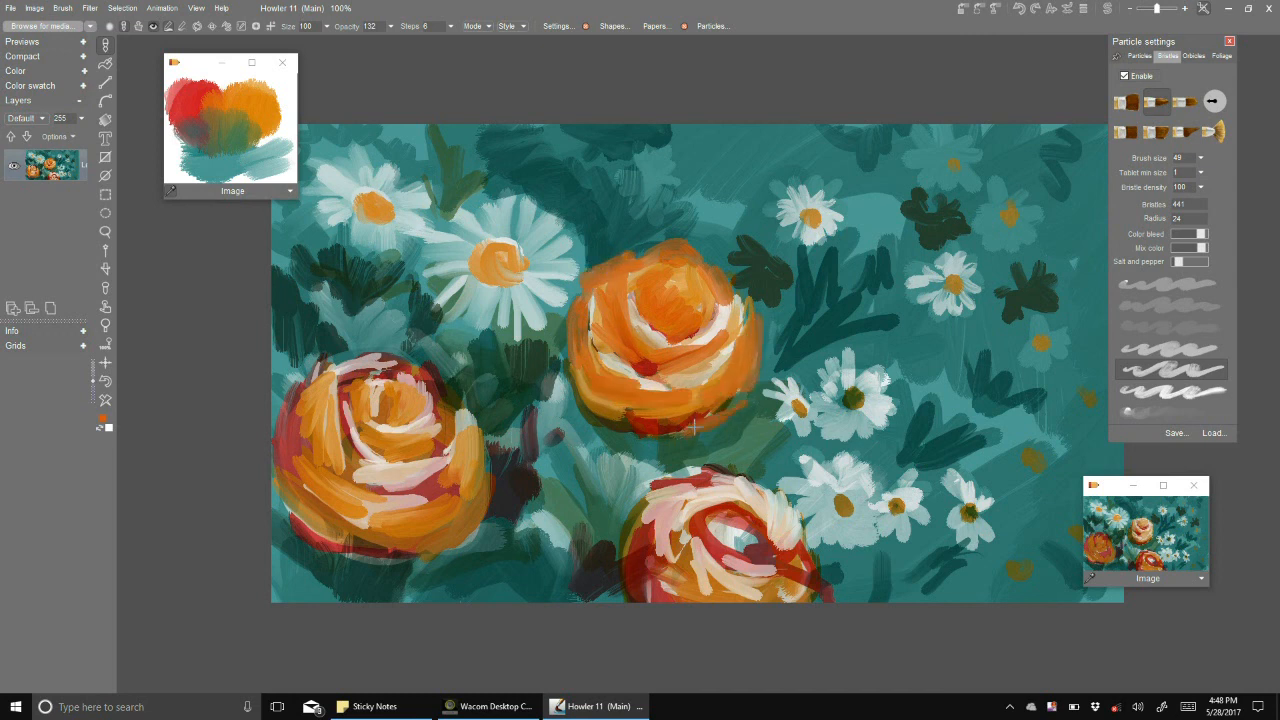
pyautogui.moveTo(625, 423); pyautogui.dragTo(584, 403)
# - Paint red-orange petal strokes over the left-hand rose and the lower rose, covering most of their pale strokes
pyautogui.moveTo(330, 404)
pyautogui.mouseDown()
pyautogui.moveTo(332, 370)
pyautogui.moveTo(390, 356)
pyautogui.moveTo(330, 350)
pyautogui.mouseUp()
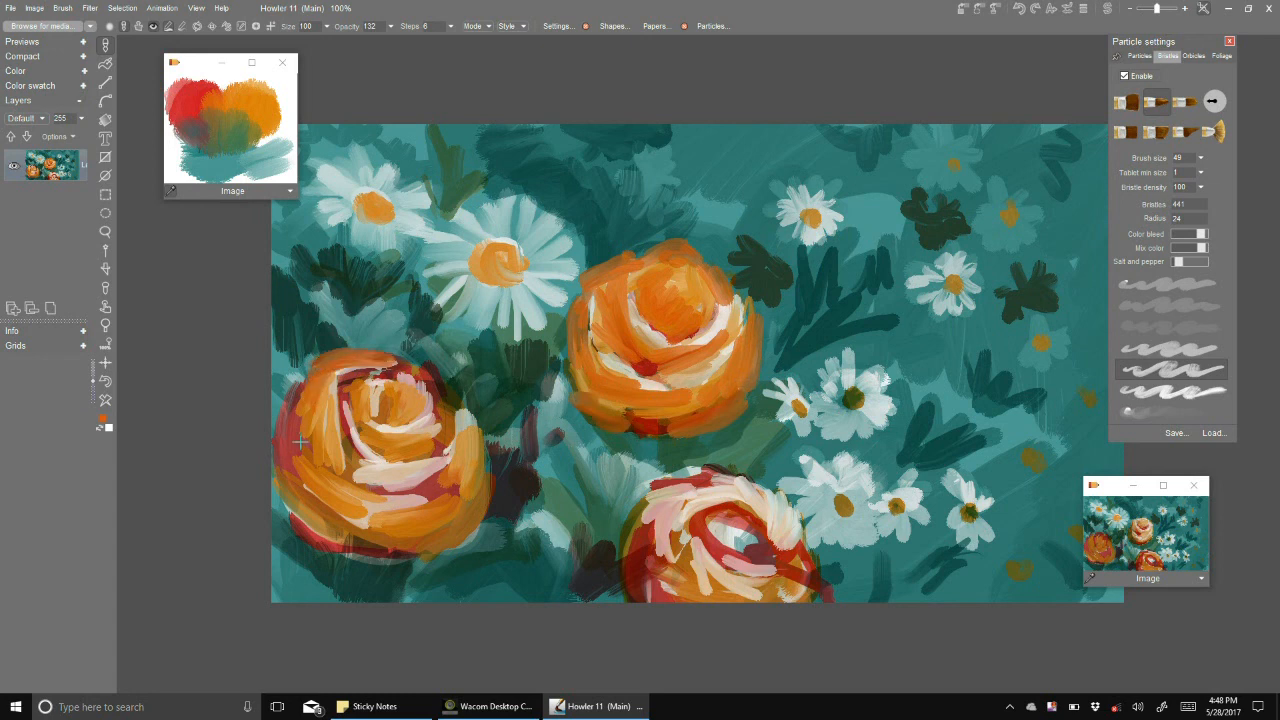
pyautogui.moveTo(354, 400)
pyautogui.mouseDown()
pyautogui.moveTo(385, 374)
pyautogui.moveTo(368, 412)
pyautogui.moveTo(392, 428)
pyautogui.moveTo(417, 419)
pyautogui.moveTo(420, 432)
pyautogui.moveTo(425, 385)
pyautogui.moveTo(444, 444)
pyautogui.moveTo(376, 468)
pyautogui.moveTo(345, 432)
pyautogui.moveTo(410, 484)
pyautogui.moveTo(462, 456)
pyautogui.moveTo(372, 473)
pyautogui.moveTo(340, 402)
pyautogui.moveTo(395, 508)
pyautogui.moveTo(430, 495)
pyautogui.moveTo(453, 453)
pyautogui.mouseUp()
pyautogui.moveTo(293, 399); pyautogui.dragTo(286, 452)
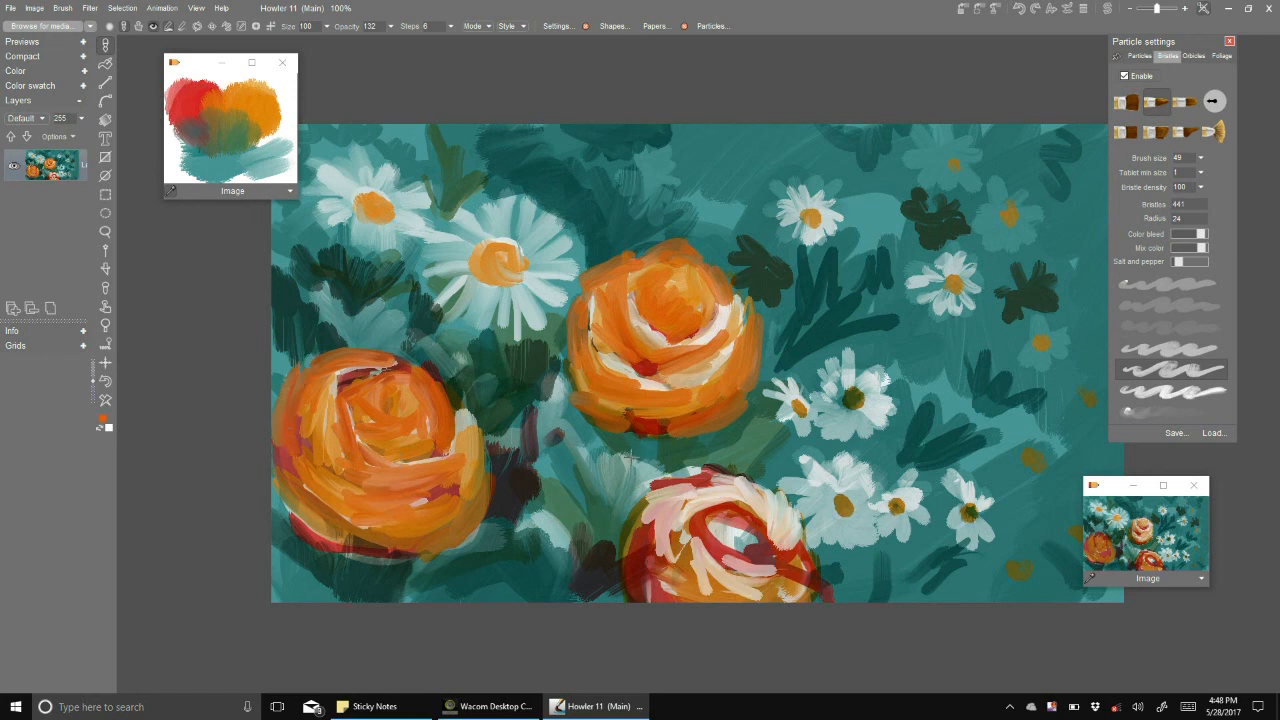
pyautogui.moveTo(688, 507)
pyautogui.mouseDown()
pyautogui.moveTo(648, 482)
pyautogui.moveTo(675, 575)
pyautogui.moveTo(640, 480)
pyautogui.moveTo(675, 590)
pyautogui.mouseUp()
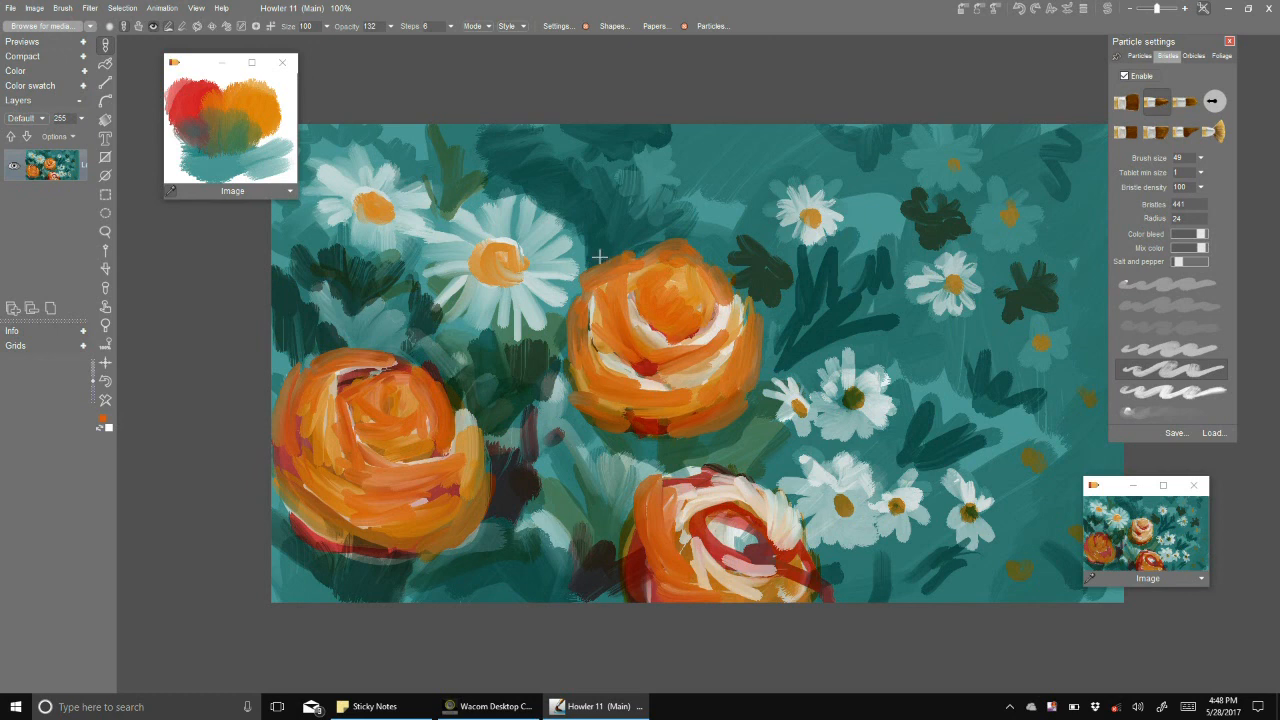
pyautogui.scroll(5, 673, 327)
pyautogui.click(110, 345)
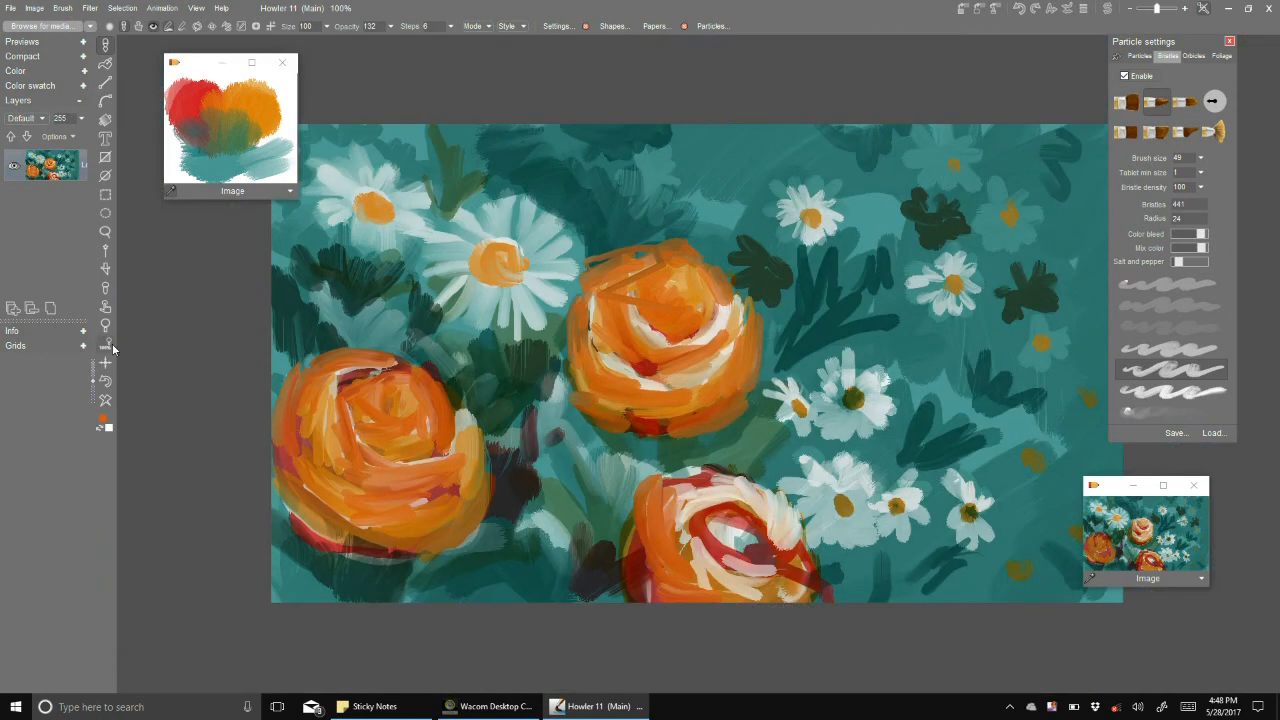
pyautogui.moveTo(668, 492)
pyautogui.mouseDown()
pyautogui.moveTo(755, 515)
pyautogui.moveTo(788, 552)
pyautogui.mouseUp()
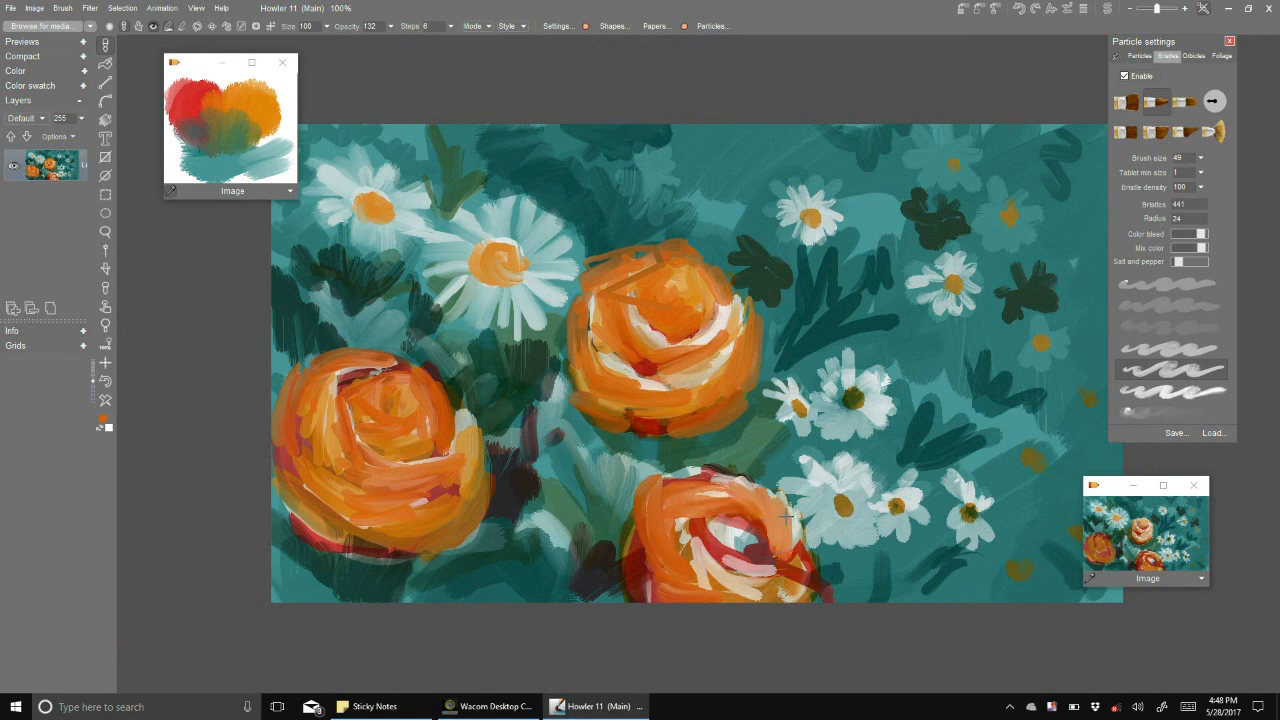
pyautogui.moveTo(747, 494)
pyautogui.mouseDown()
pyautogui.moveTo(660, 503)
pyautogui.moveTo(708, 580)
pyautogui.moveTo(785, 595)
pyautogui.moveTo(808, 570)
pyautogui.moveTo(812, 554)
pyautogui.moveTo(698, 515)
pyautogui.moveTo(743, 540)
pyautogui.mouseUp()
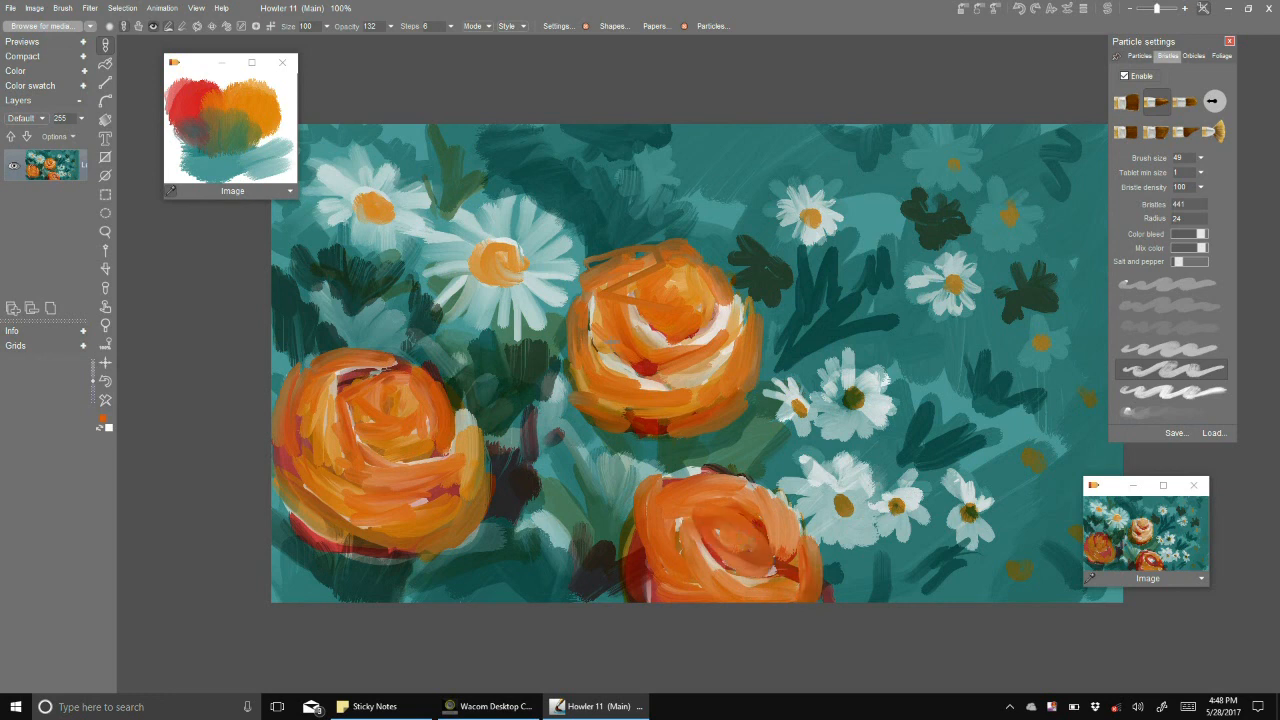
# - Sample a light orange from the edge of the palette's orange patch and paint lighter petal highlights on the upper rose
pyautogui.click(274, 90)
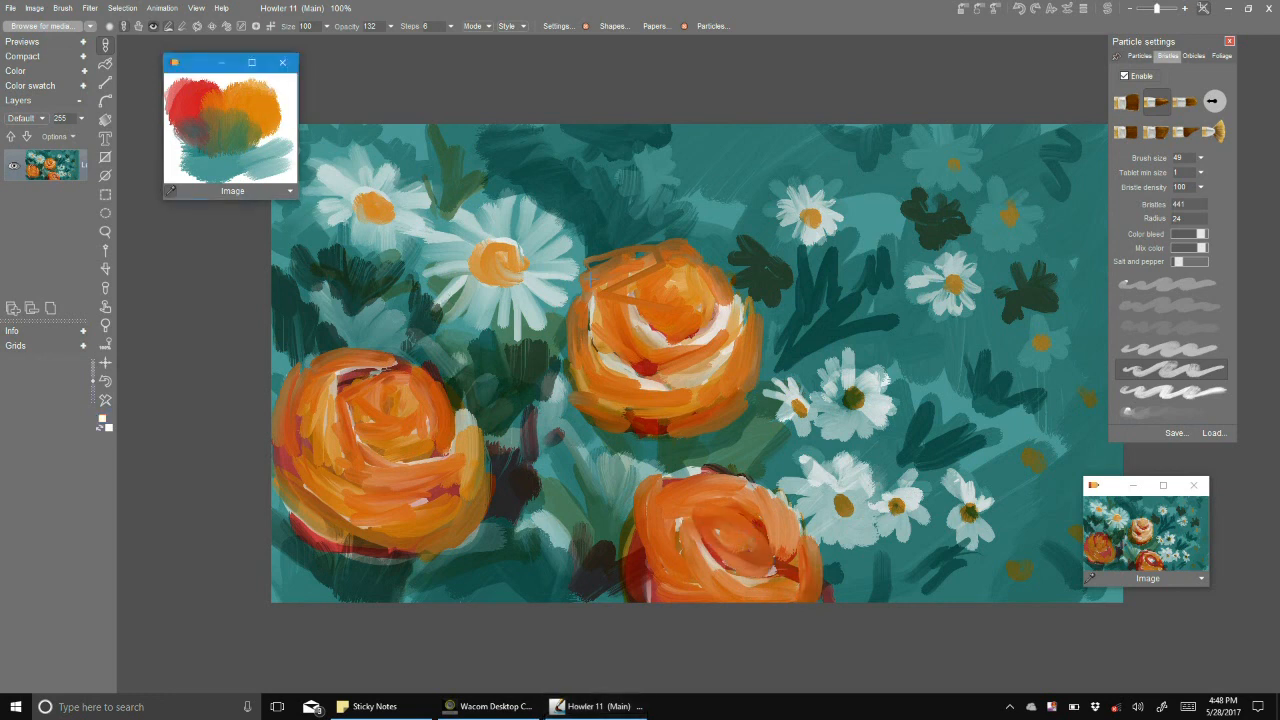
pyautogui.click(266, 88)
pyautogui.moveTo(624, 286); pyautogui.dragTo(683, 347)
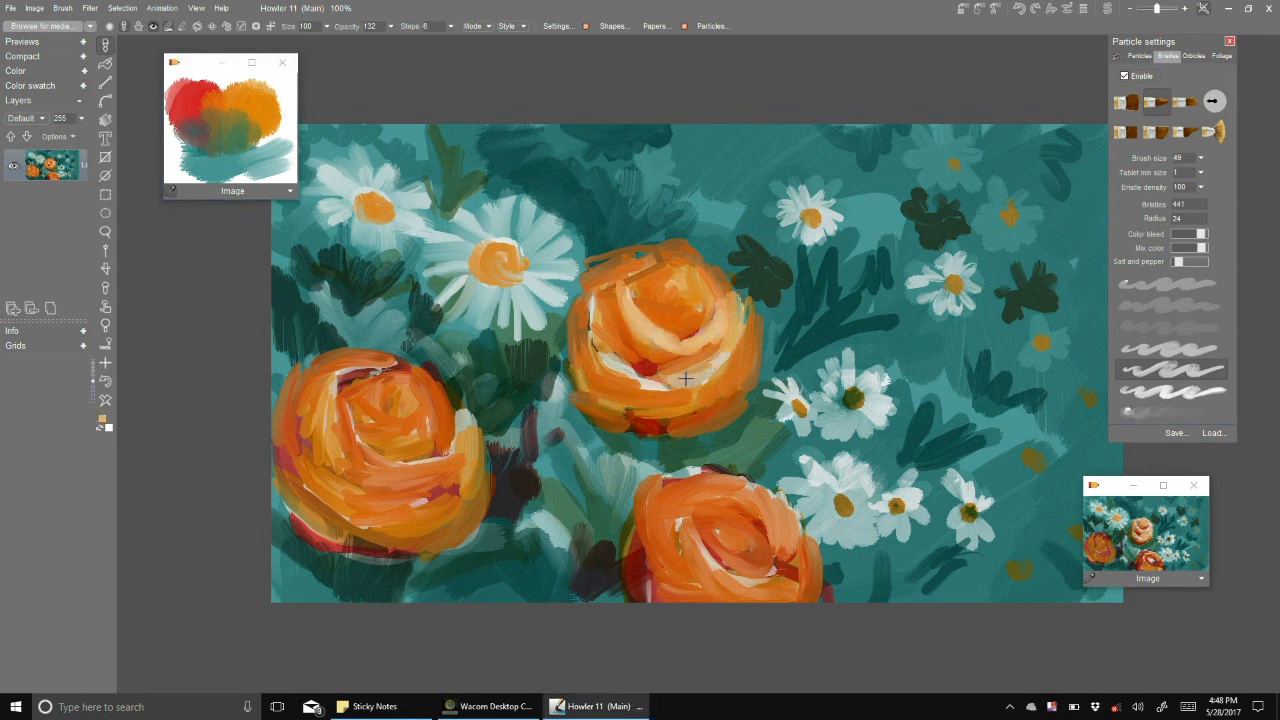
pyautogui.moveTo(598, 350); pyautogui.dragTo(632, 383)
pyautogui.moveTo(596, 284); pyautogui.dragTo(594, 358)
pyautogui.moveTo(630, 288)
pyautogui.mouseDown()
pyautogui.moveTo(675, 268)
pyautogui.moveTo(710, 296)
pyautogui.moveTo(741, 384)
pyautogui.mouseUp()
# - Paint light orange petal highlights on the left-hand rose and the upper part of the lower rose
pyautogui.moveTo(372, 450); pyautogui.dragTo(463, 432)
pyautogui.moveTo(348, 376); pyautogui.dragTo(356, 442)
pyautogui.moveTo(338, 374)
pyautogui.mouseDown()
pyautogui.moveTo(328, 434)
pyautogui.moveTo(350, 360)
pyautogui.moveTo(382, 421)
pyautogui.moveTo(426, 373)
pyautogui.moveTo(355, 374)
pyautogui.mouseUp()
pyautogui.moveTo(458, 424); pyautogui.dragTo(469, 452)
pyautogui.moveTo(456, 399); pyautogui.dragTo(479, 458)
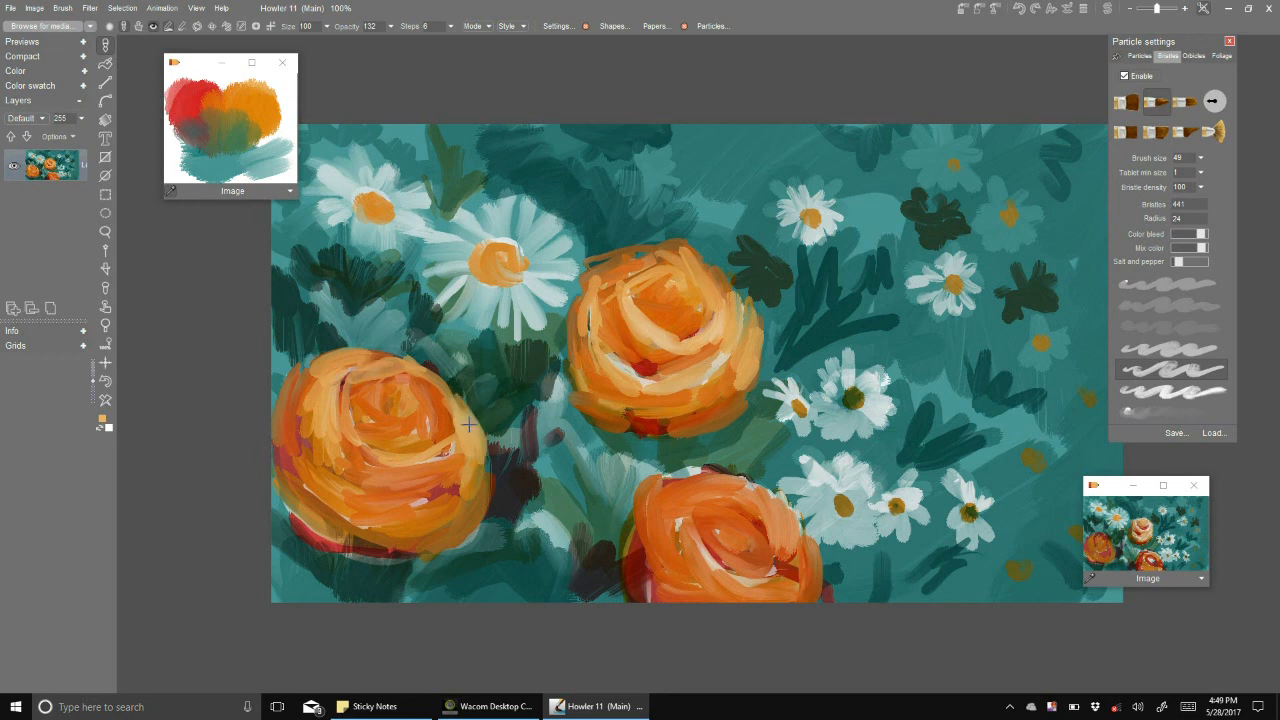
pyautogui.moveTo(293, 412)
pyautogui.mouseDown()
pyautogui.moveTo(296, 480)
pyautogui.moveTo(280, 448)
pyautogui.moveTo(296, 492)
pyautogui.mouseUp()
pyautogui.moveTo(668, 484); pyautogui.dragTo(690, 552)
pyautogui.moveTo(686, 506); pyautogui.dragTo(676, 481)
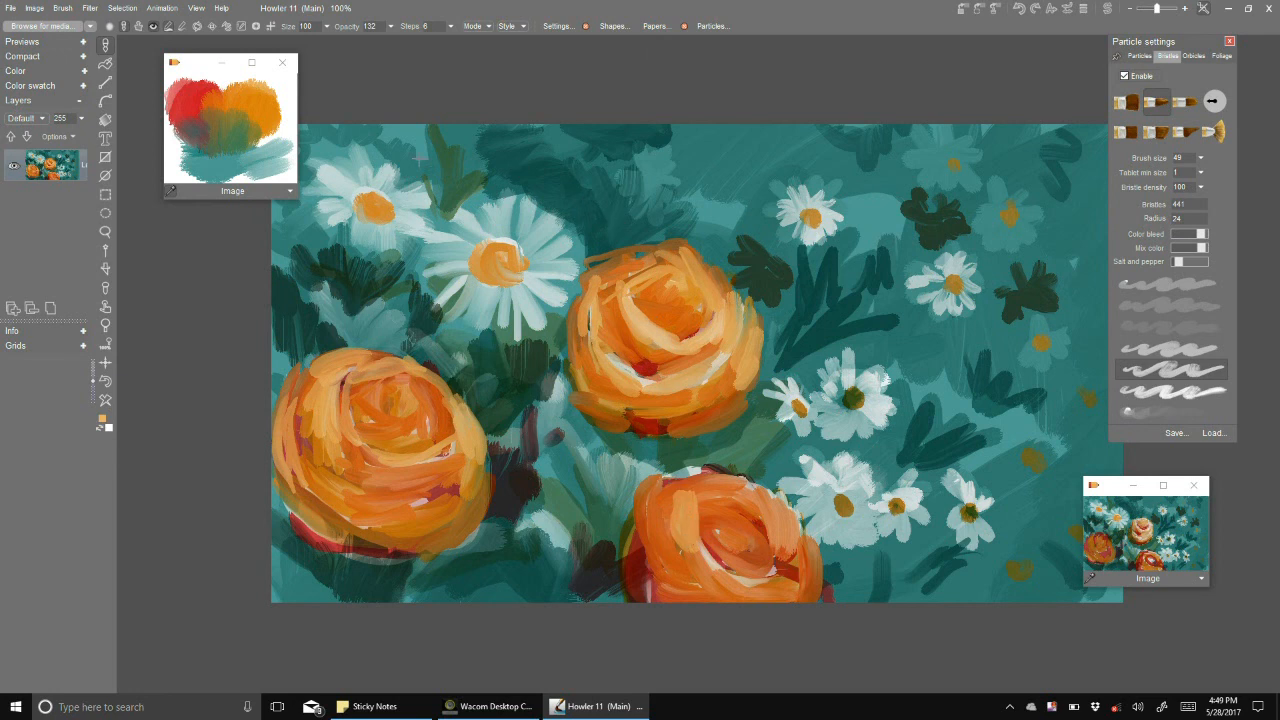
# - Close the color palette window and the small preview of the painting
pyautogui.click(282, 66)
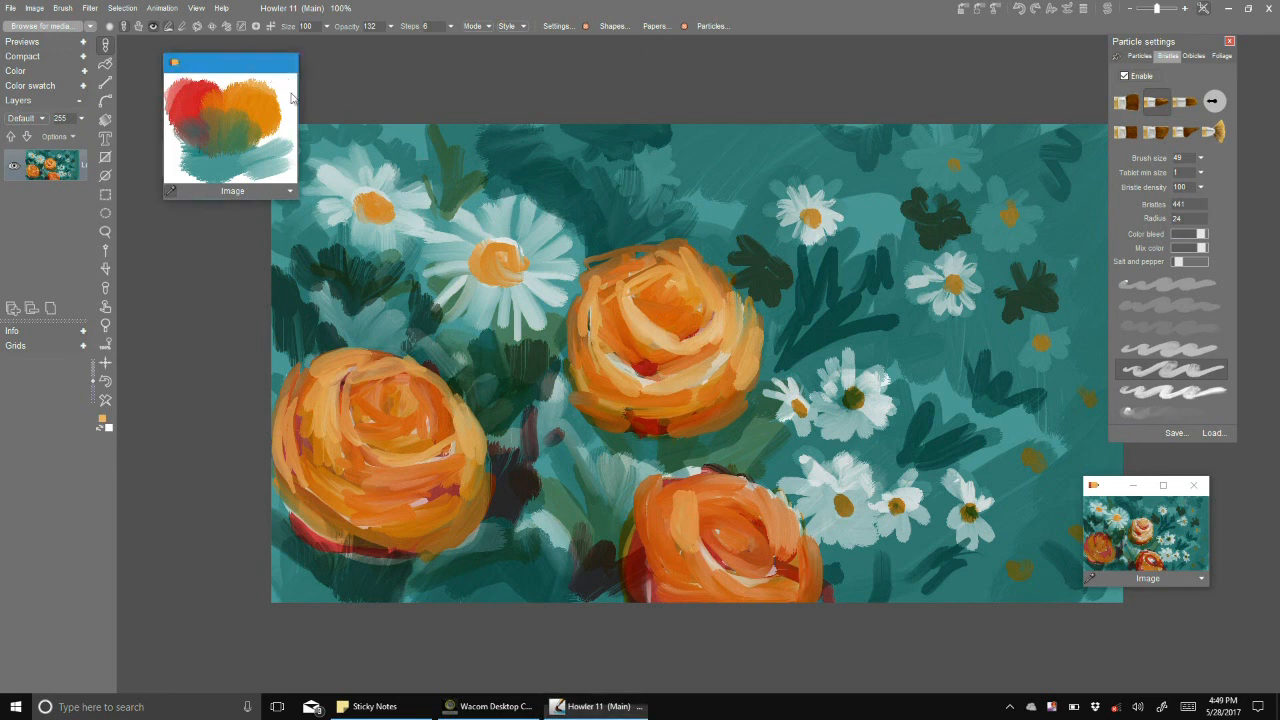
pyautogui.click(1195, 486)
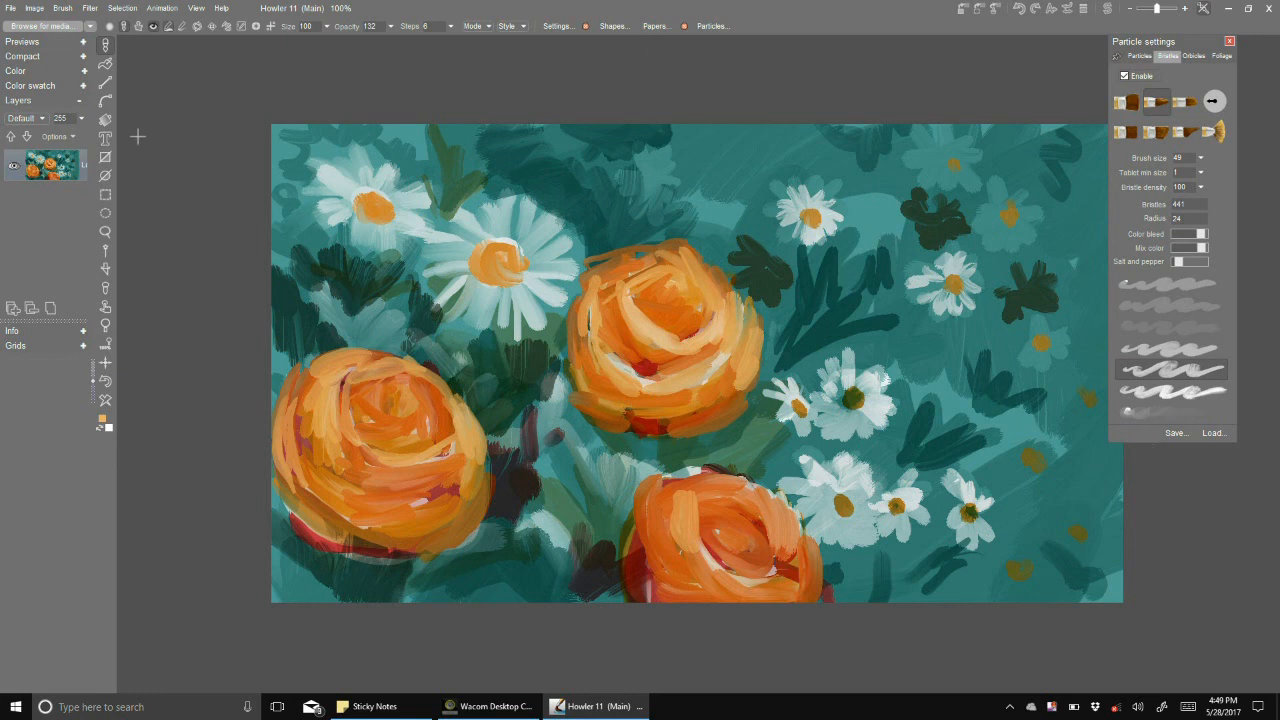
# - Examine the pigment color wheel in the foreground color's picker, and cancel it without choosing a color
pyautogui.click(102, 420)
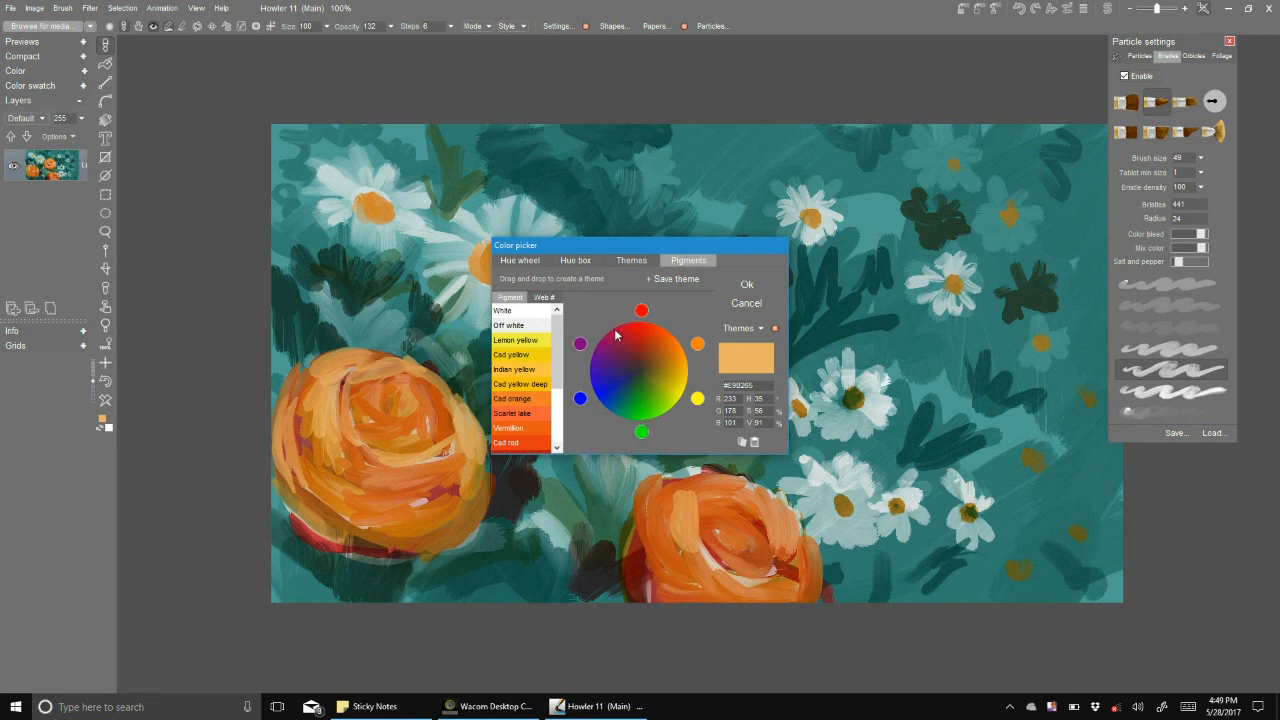
pyautogui.click(755, 306)
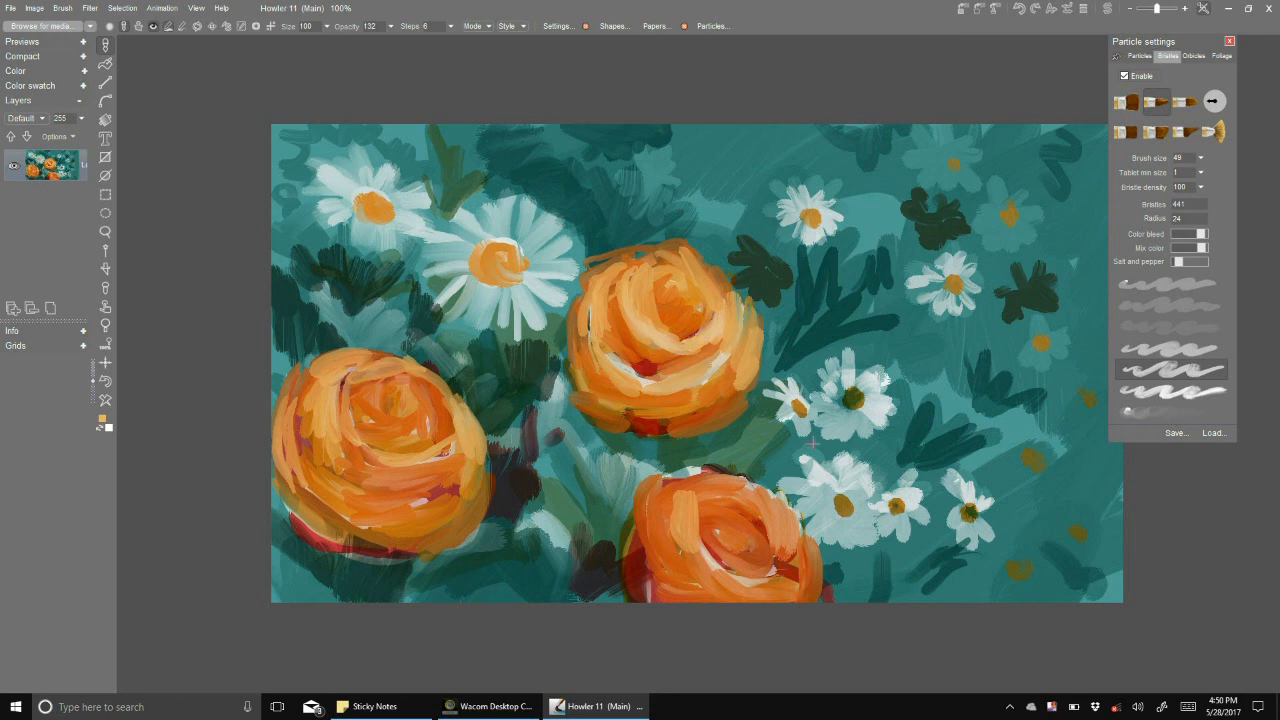
pyautogui.rightClick(1056, 707)
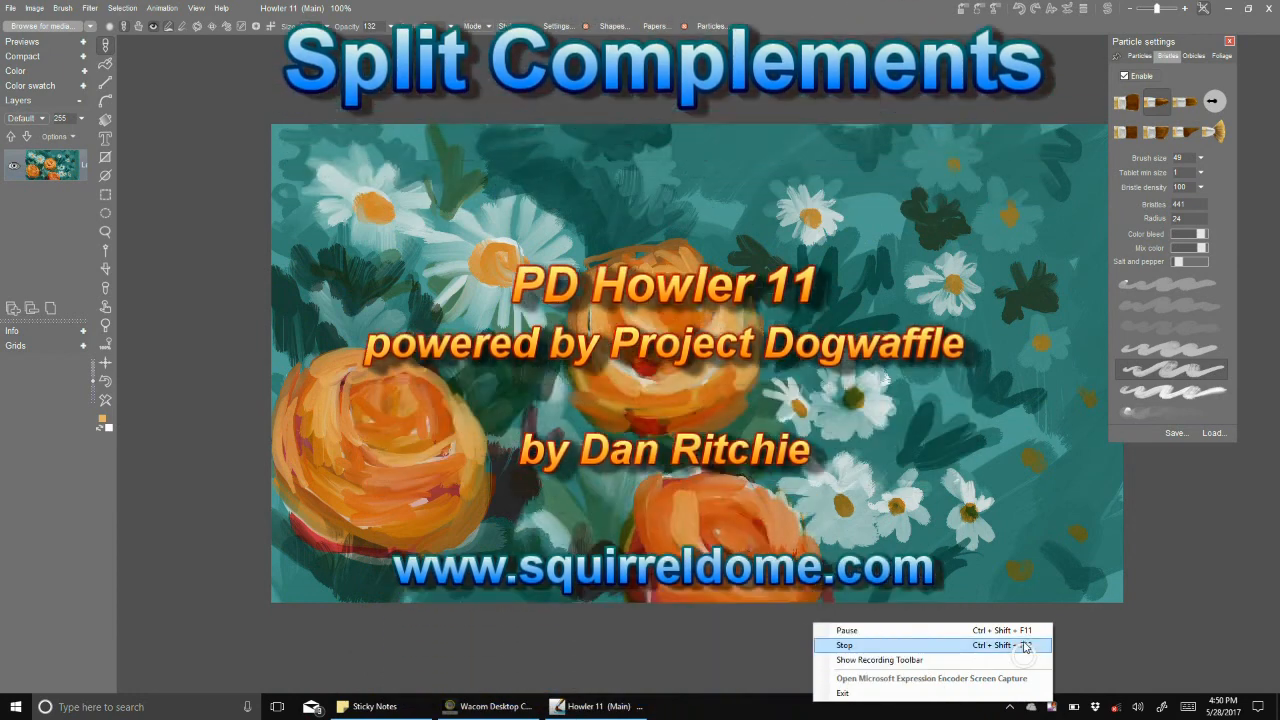